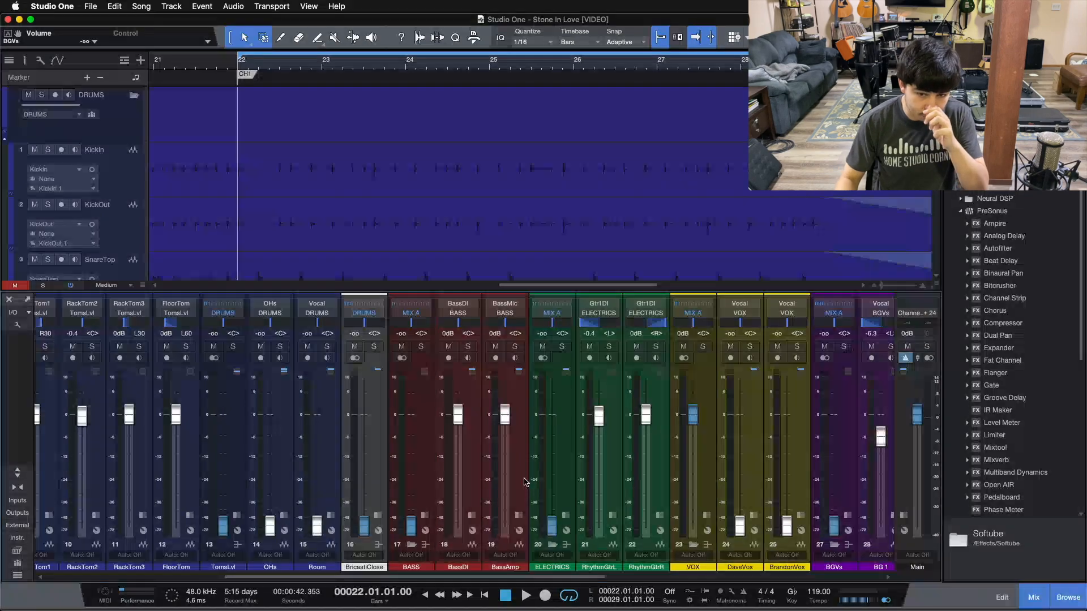
Scroll across every mixer channel, selecting BASS, out to the reverb returns and the MIX A and MIXBUS buses.
{"action": "left_click_drag", "start_coordinate": [446, 577], "coordinate": [281, 577]}
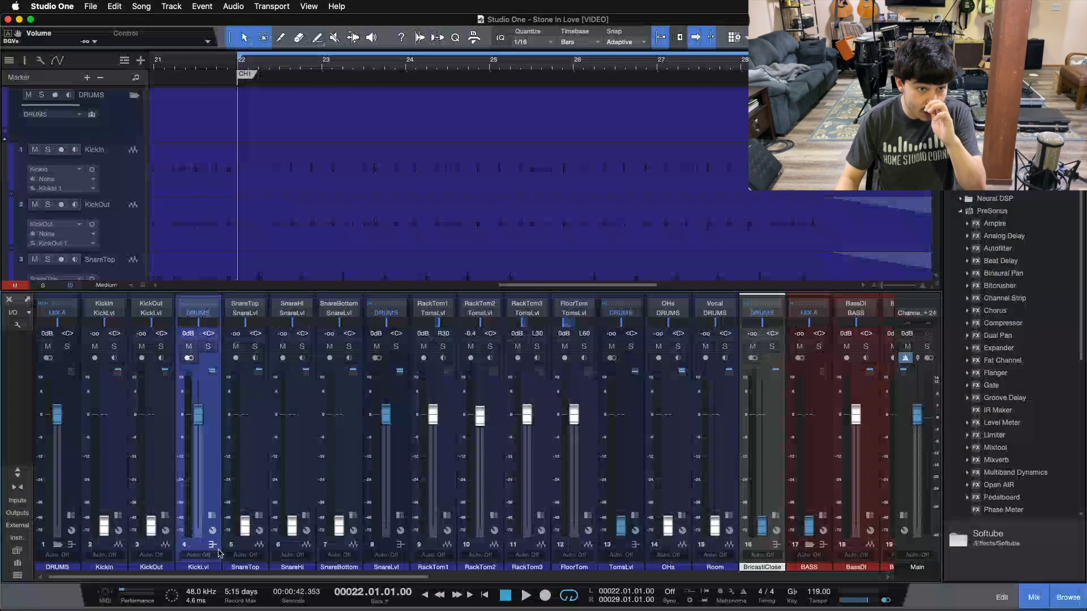
{"action": "left_click_drag", "start_coordinate": [225, 577], "coordinate": [476, 578]}
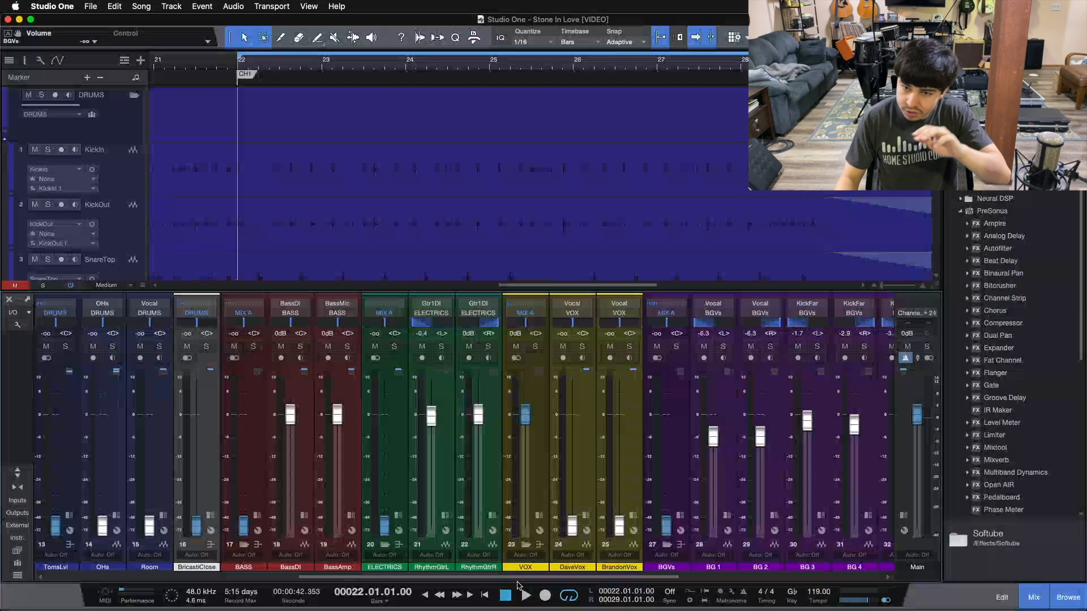
{"action": "left_click_drag", "start_coordinate": [517, 583], "coordinate": [554, 581]}
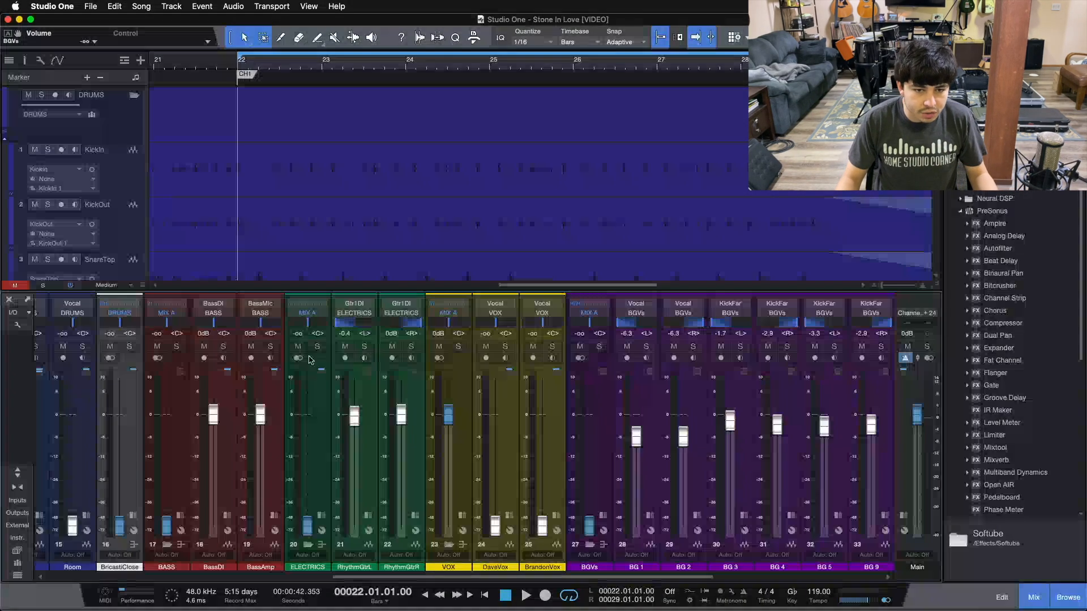
{"action": "mouse_move", "coordinate": [394, 576]}
{"action": "left_mouse_down"}
{"action": "mouse_move", "coordinate": [414, 576]}
{"action": "mouse_move", "coordinate": [264, 576]}
{"action": "mouse_move", "coordinate": [377, 576]}
{"action": "left_mouse_up"}
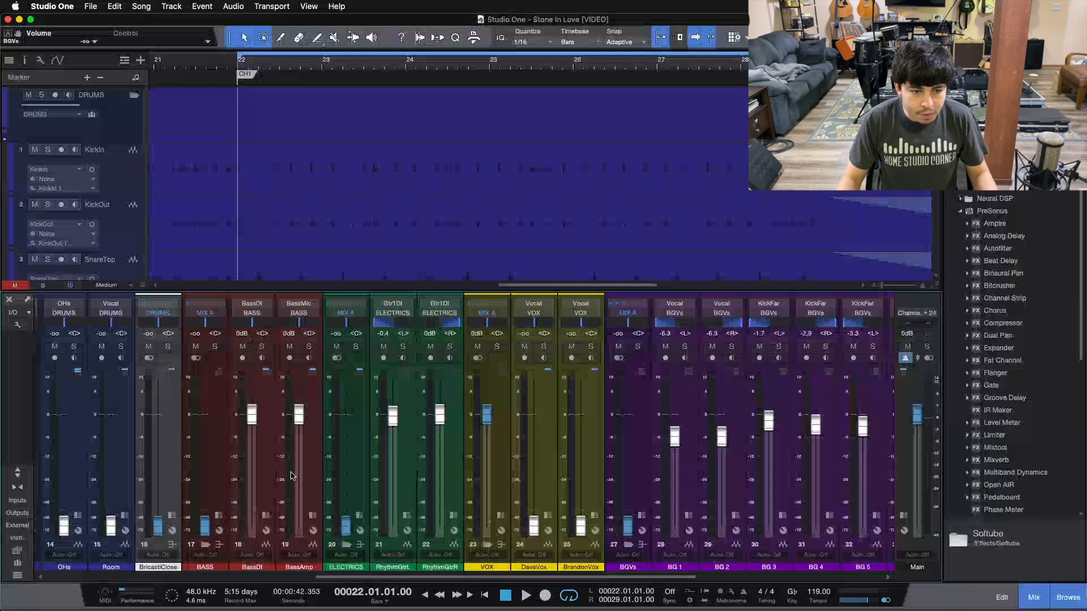
{"action": "left_click", "coordinate": [223, 457]}
{"action": "left_click_drag", "start_coordinate": [336, 577], "coordinate": [457, 577]}
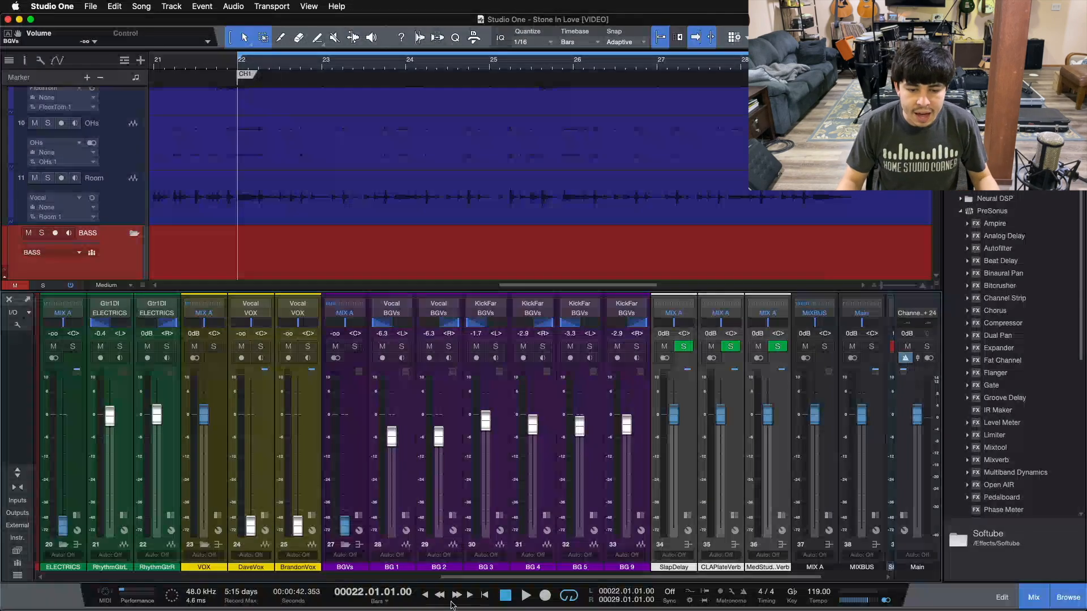
{"action": "left_click_drag", "start_coordinate": [462, 577], "coordinate": [358, 588]}
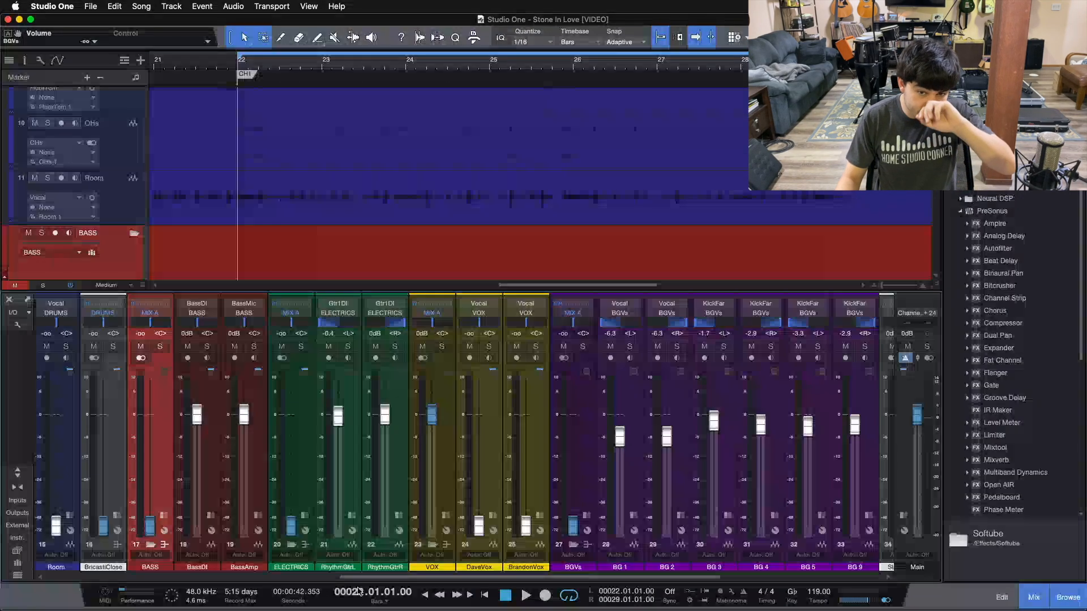
{"action": "left_click_drag", "start_coordinate": [354, 592], "coordinate": [693, 560]}
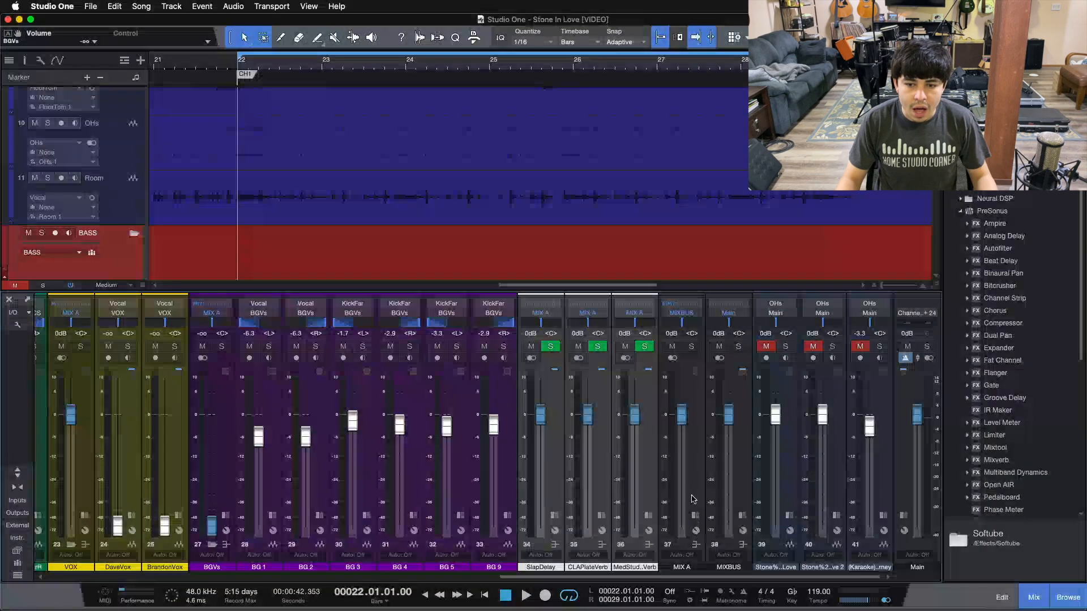
{"action": "left_click", "coordinate": [696, 523]}
{"action": "left_click", "coordinate": [695, 508]}
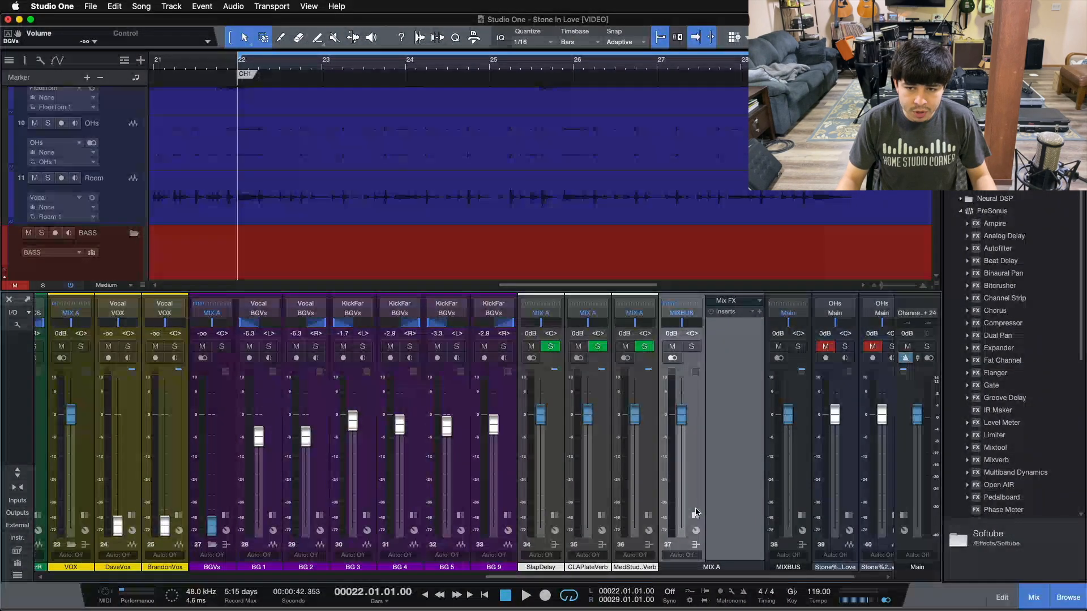
{"action": "left_click", "coordinate": [695, 514]}
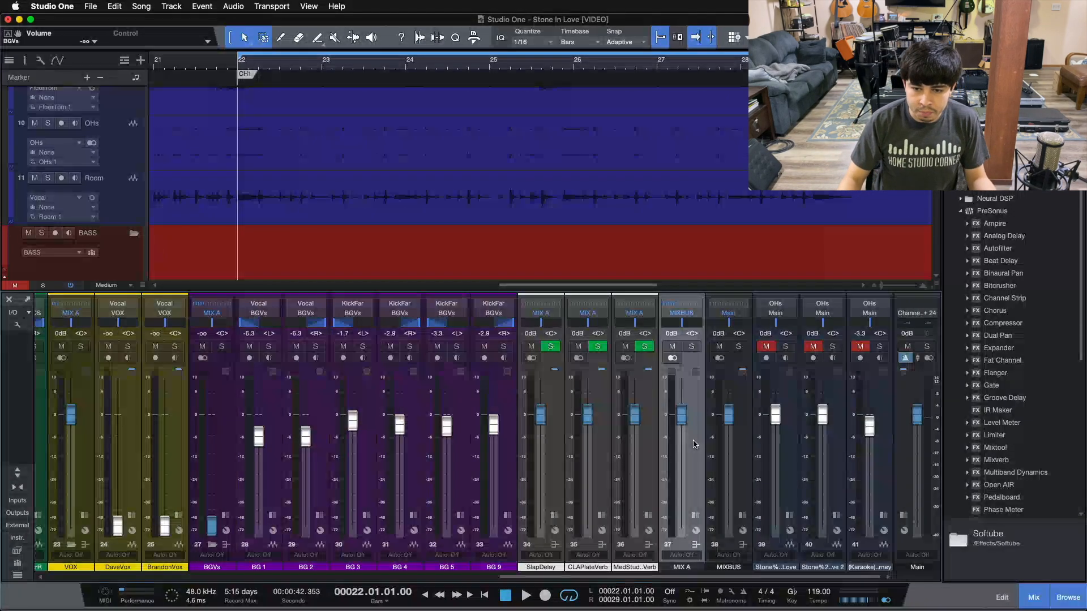
{"action": "left_click", "coordinate": [696, 516]}
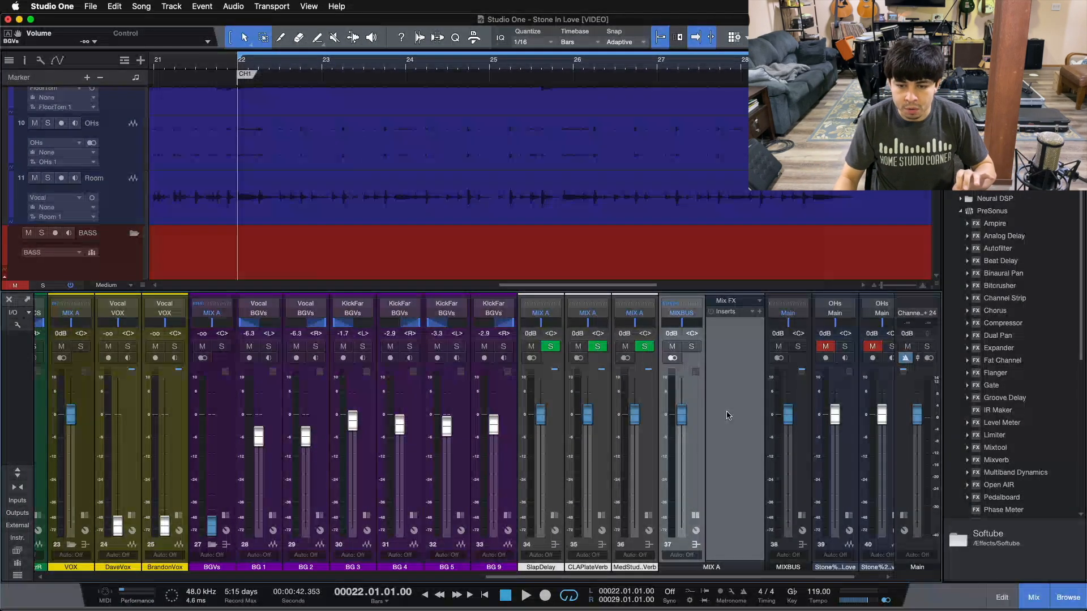
{"action": "left_click", "coordinate": [695, 515]}
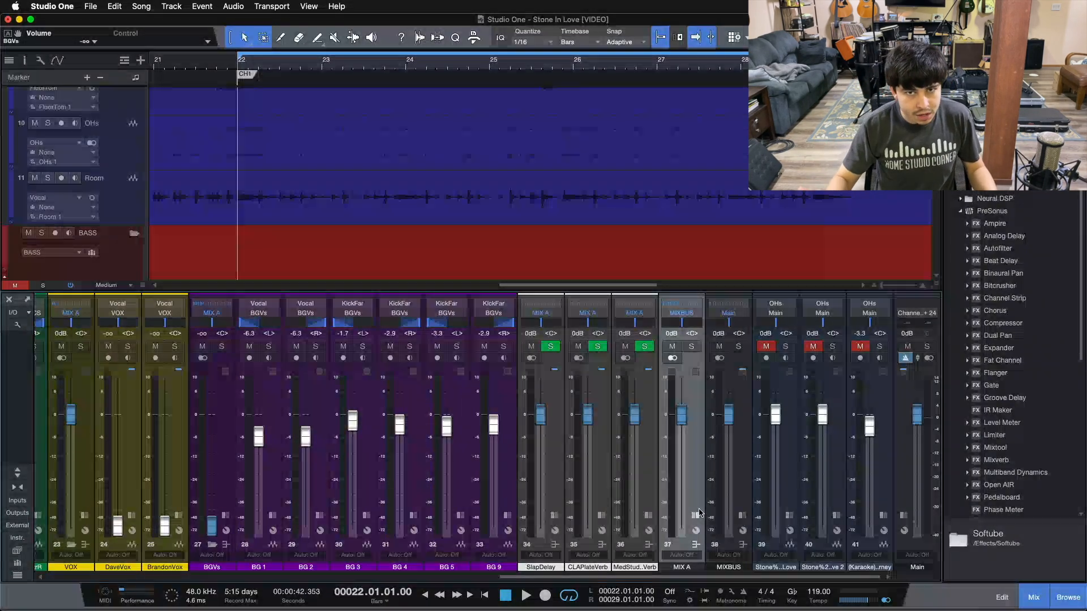
{"action": "left_click", "coordinate": [699, 510]}
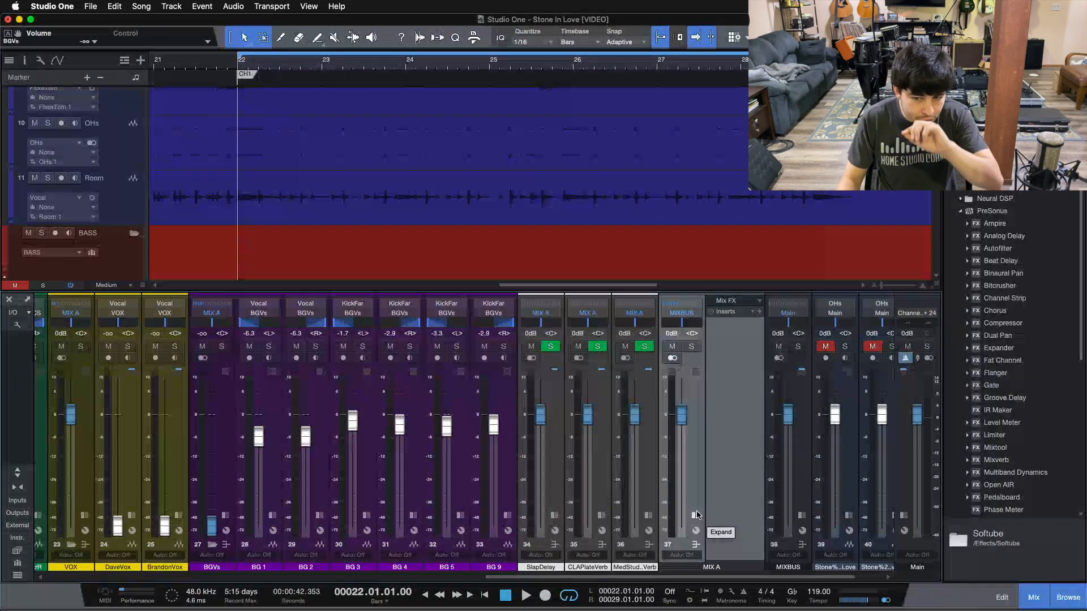
{"action": "left_click", "coordinate": [695, 514]}
{"action": "left_click_drag", "start_coordinate": [683, 580], "coordinate": [187, 574]}
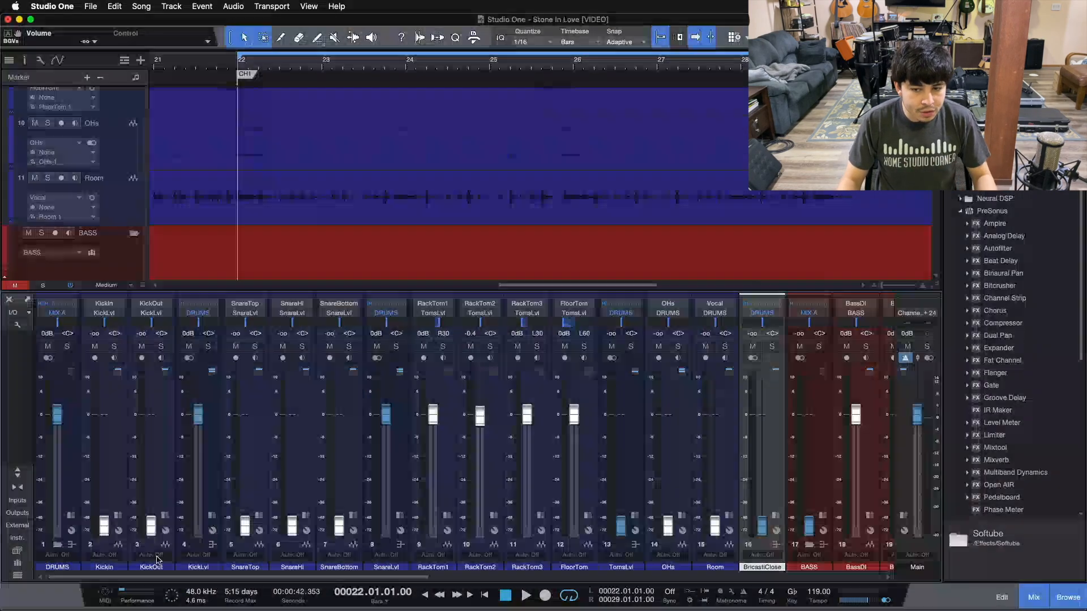
Select KickIn, start playback, and reset its fader to 0 dB.
{"action": "scroll", "coordinate": [295, 563], "scroll_direction": "right", "scroll_amount": 2}
{"action": "scroll", "coordinate": [295, 563], "scroll_direction": "right", "scroll_amount": 15}
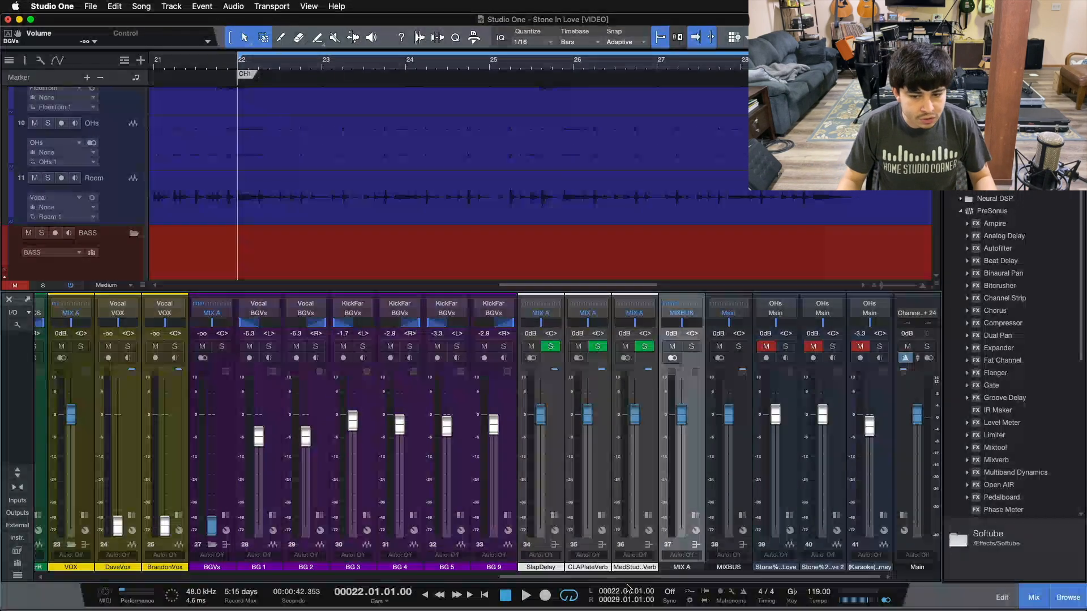
{"action": "scroll", "coordinate": [118, 439], "scroll_direction": "left", "scroll_amount": 15}
{"action": "left_click", "coordinate": [117, 439]}
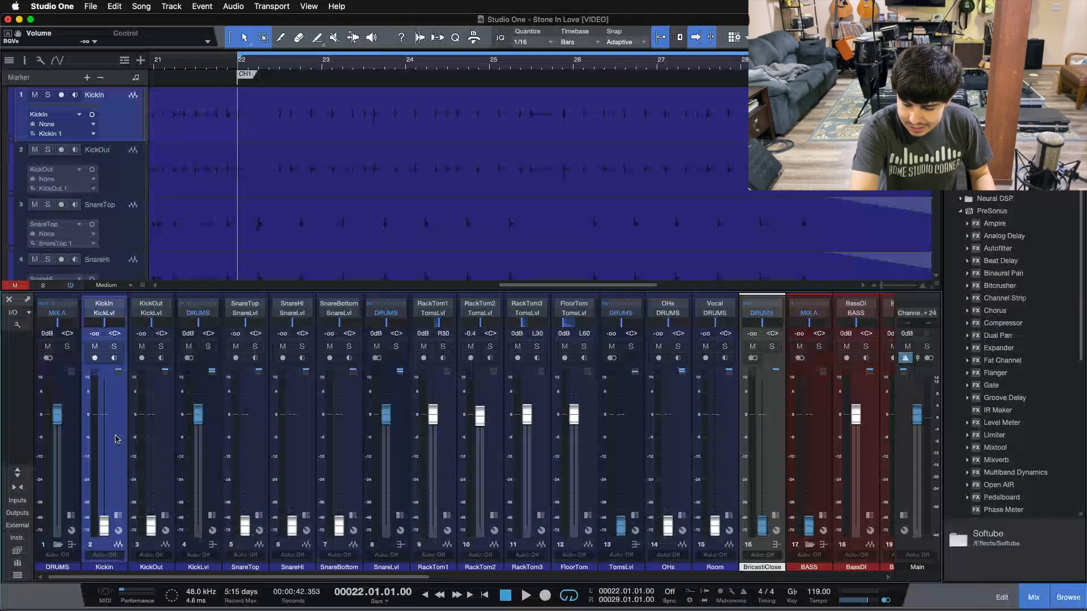
{"action": "key", "text": "space"}
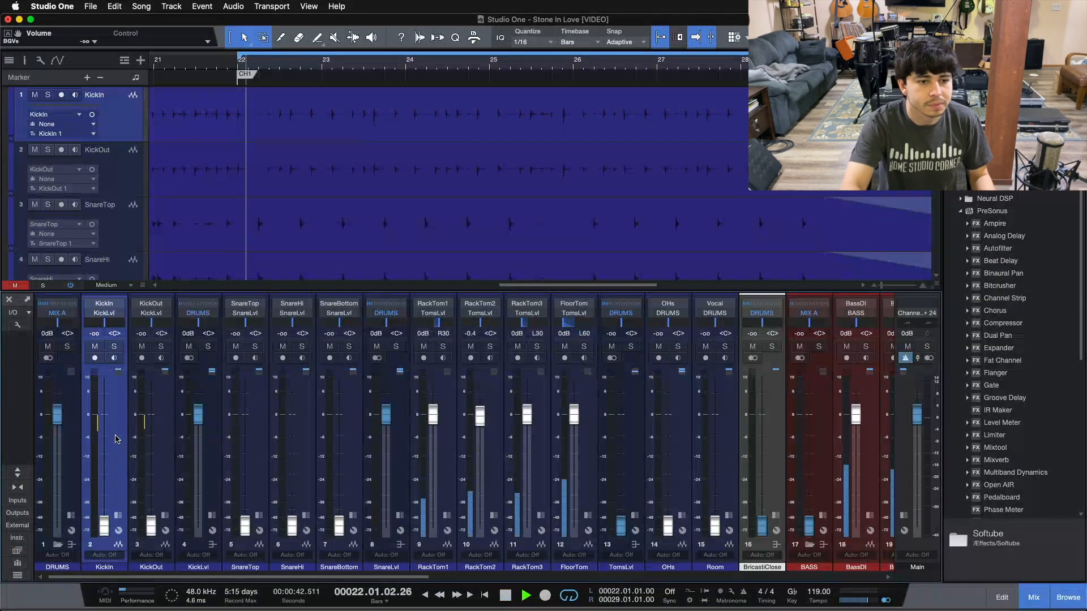
{"action": "left_click", "coordinate": [109, 516], "text": "alt"}
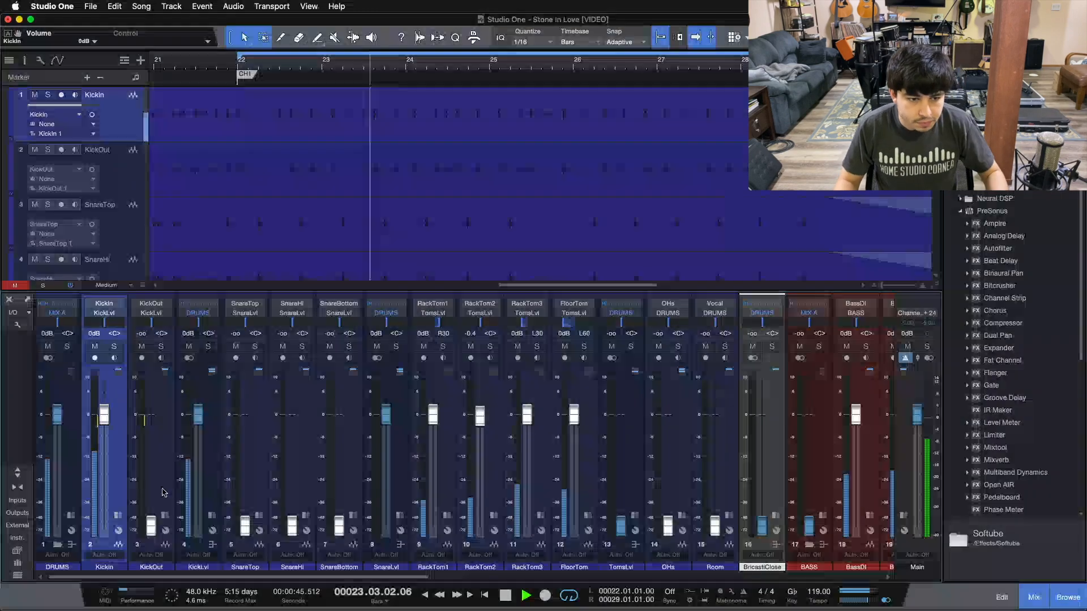
Bring KickOut up from silence to -2.1 dB, nudge KickLvl to +0.4 dB, then stop playback.
{"action": "left_click_drag", "start_coordinate": [153, 514], "coordinate": [157, 469]}
{"action": "scroll", "coordinate": [156, 469], "scroll_direction": "up", "scroll_amount": 5}
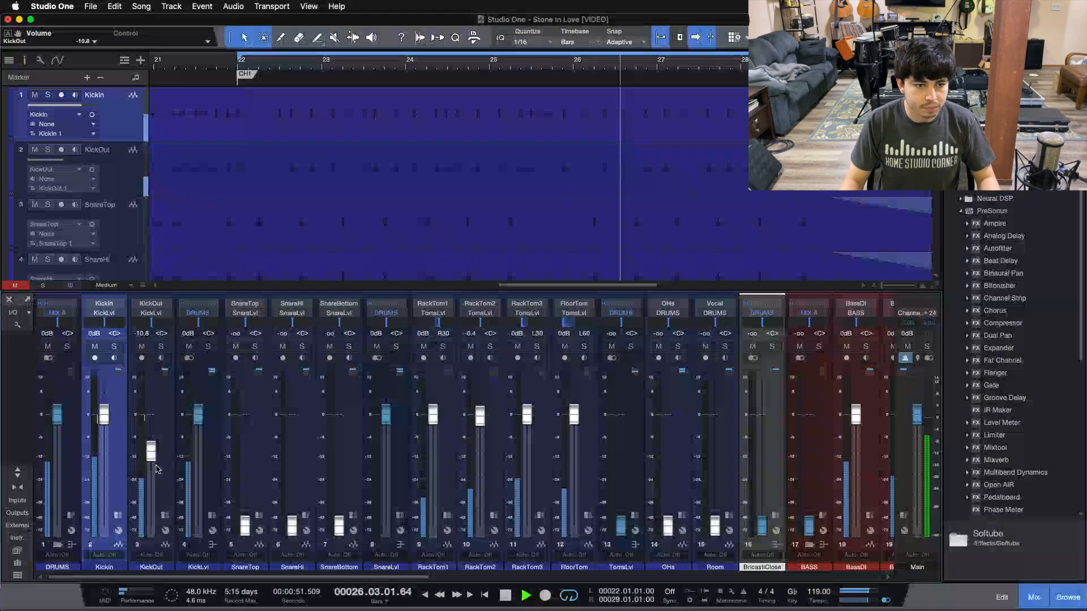
{"action": "scroll", "coordinate": [156, 468], "scroll_direction": "up", "scroll_amount": 2}
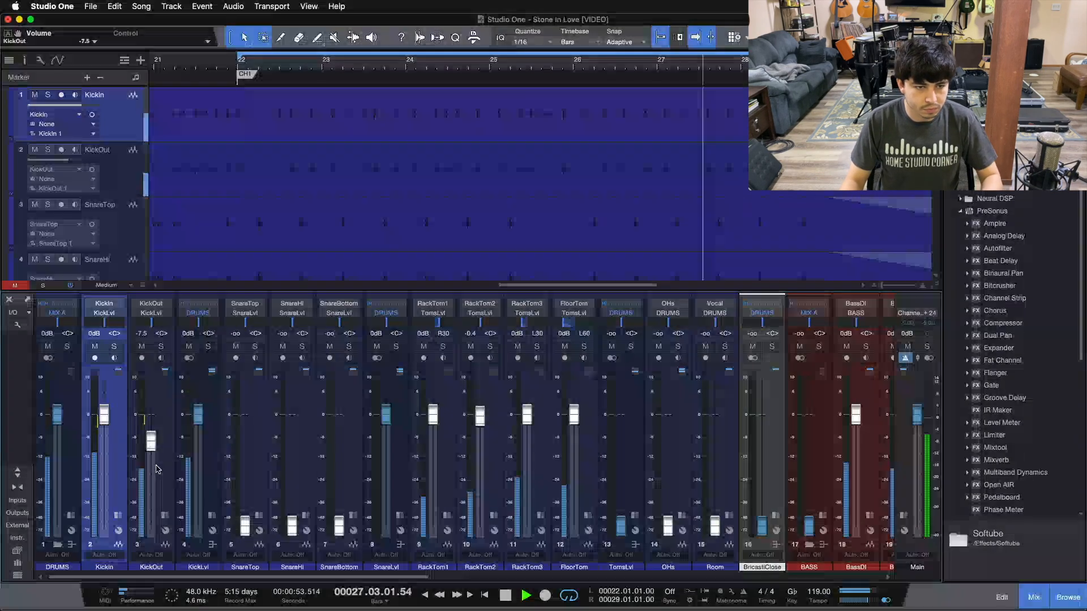
{"action": "scroll", "coordinate": [157, 469], "scroll_direction": "up", "scroll_amount": 2}
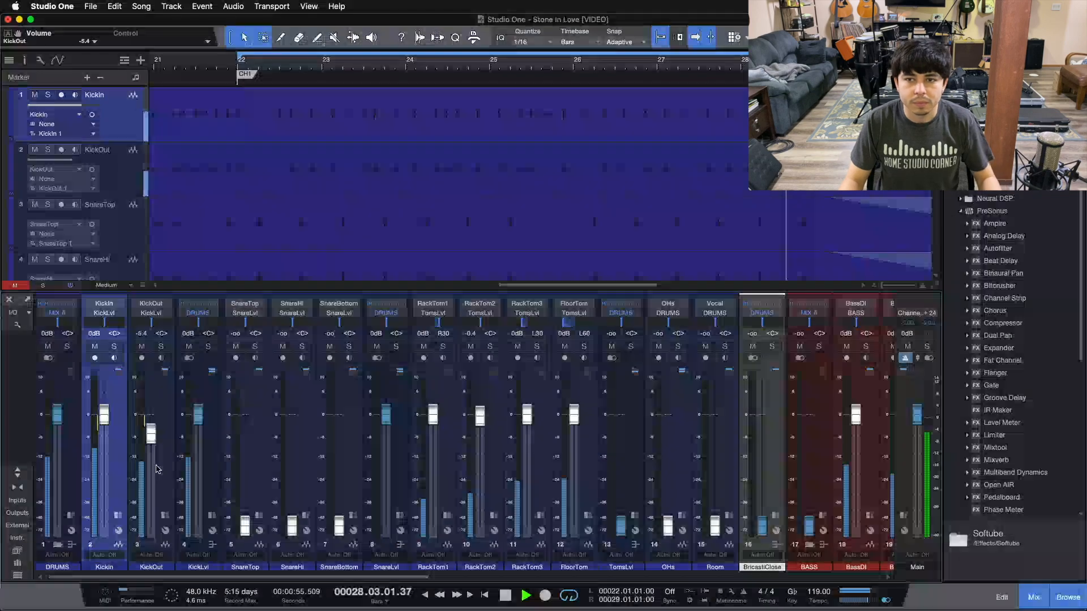
{"action": "scroll", "coordinate": [157, 468], "scroll_direction": "up", "scroll_amount": 1}
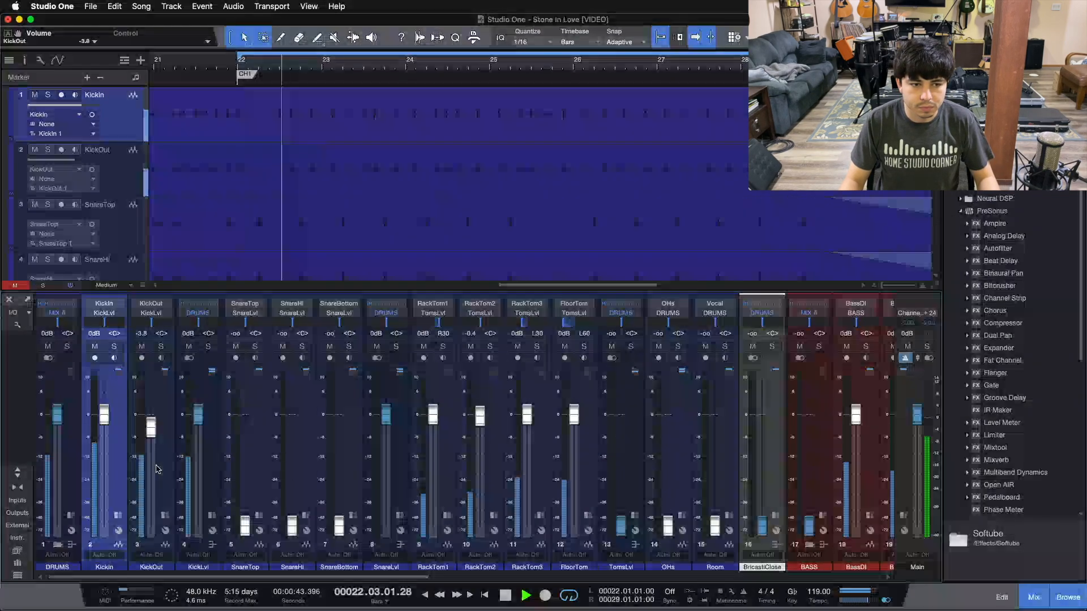
{"action": "scroll", "coordinate": [157, 468], "scroll_direction": "up", "scroll_amount": 1}
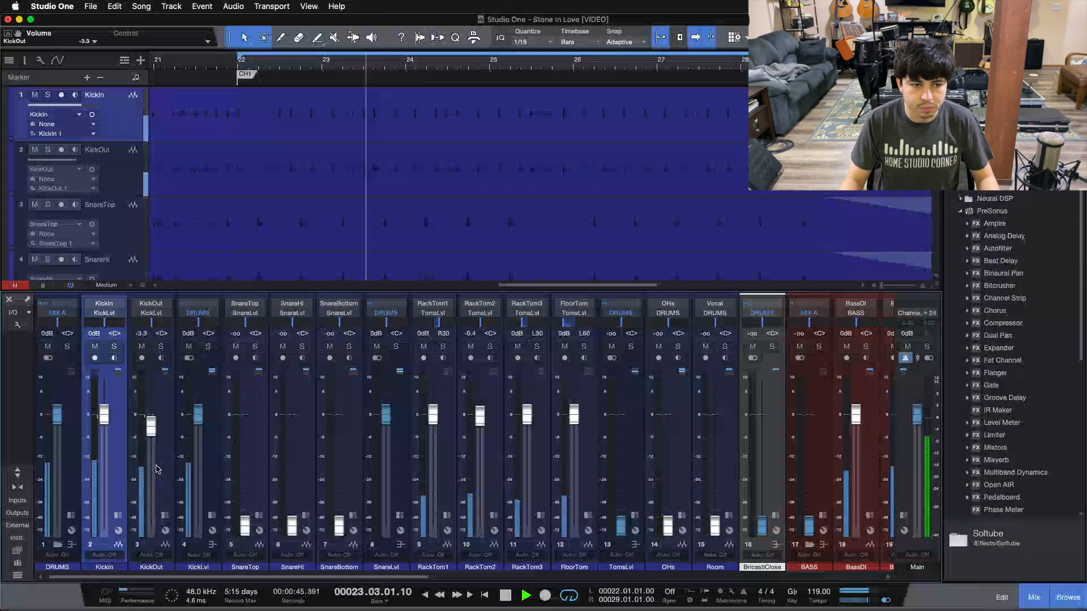
{"action": "scroll", "coordinate": [157, 469], "scroll_direction": "up", "scroll_amount": 1}
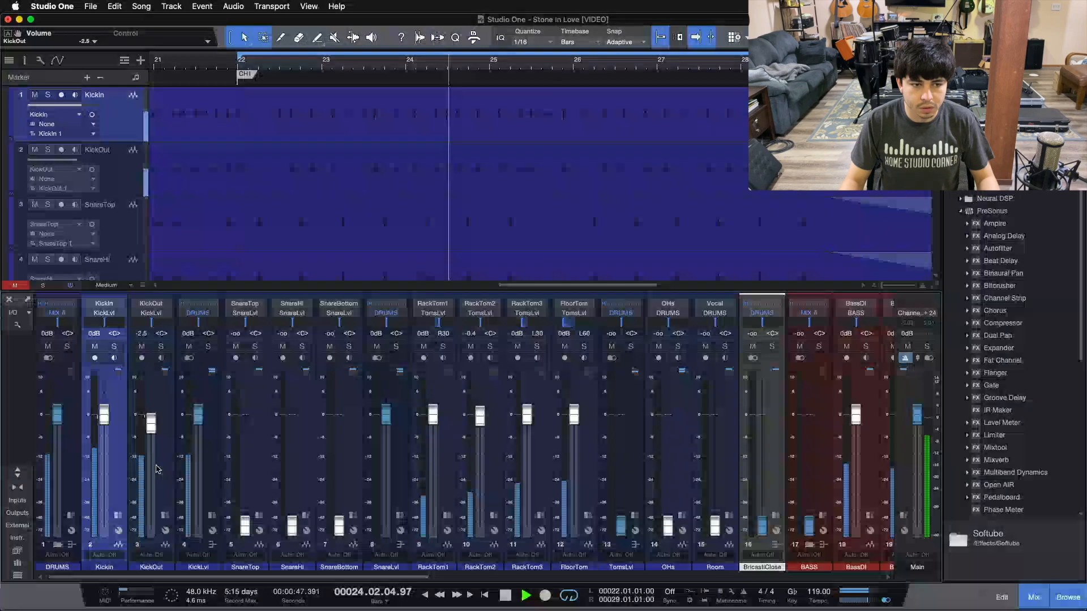
{"action": "scroll", "coordinate": [156, 468], "scroll_direction": "down", "scroll_amount": 1}
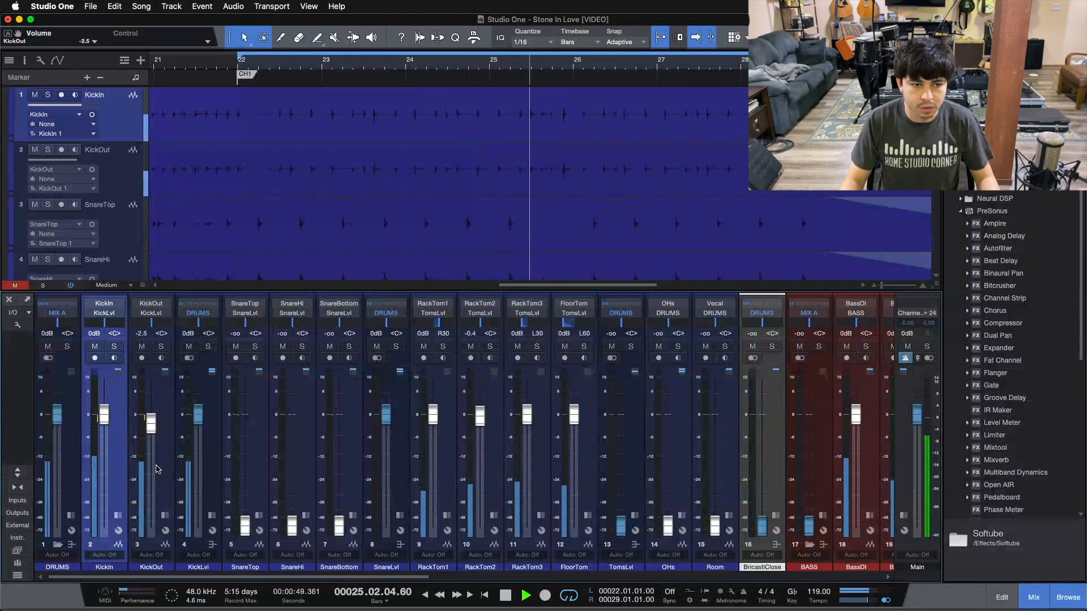
{"action": "scroll", "coordinate": [157, 469], "scroll_direction": "up", "scroll_amount": 1}
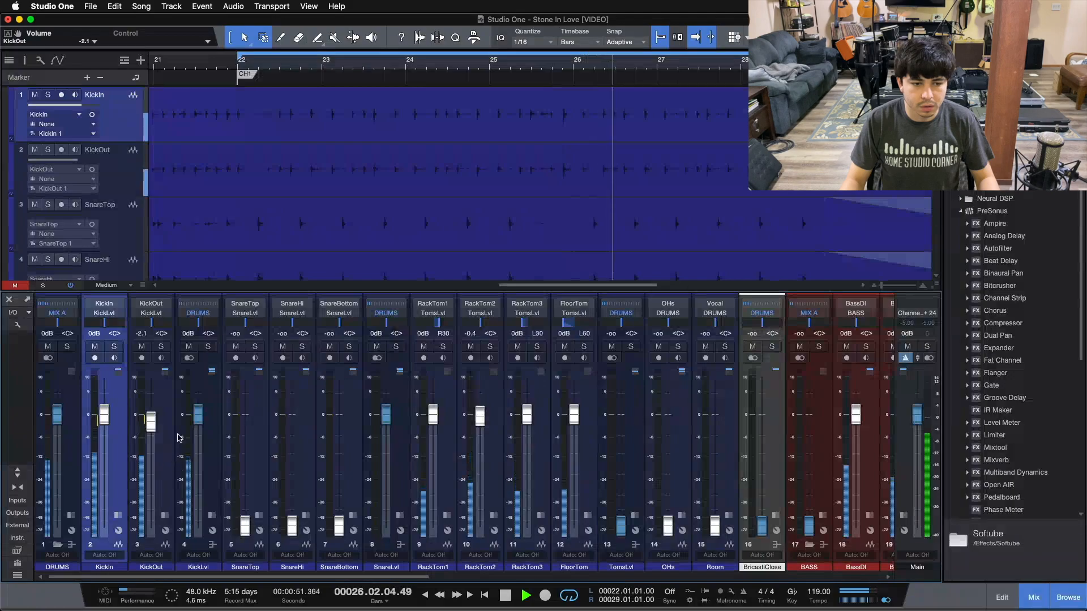
{"action": "scroll", "coordinate": [212, 418], "scroll_direction": "up", "scroll_amount": 1}
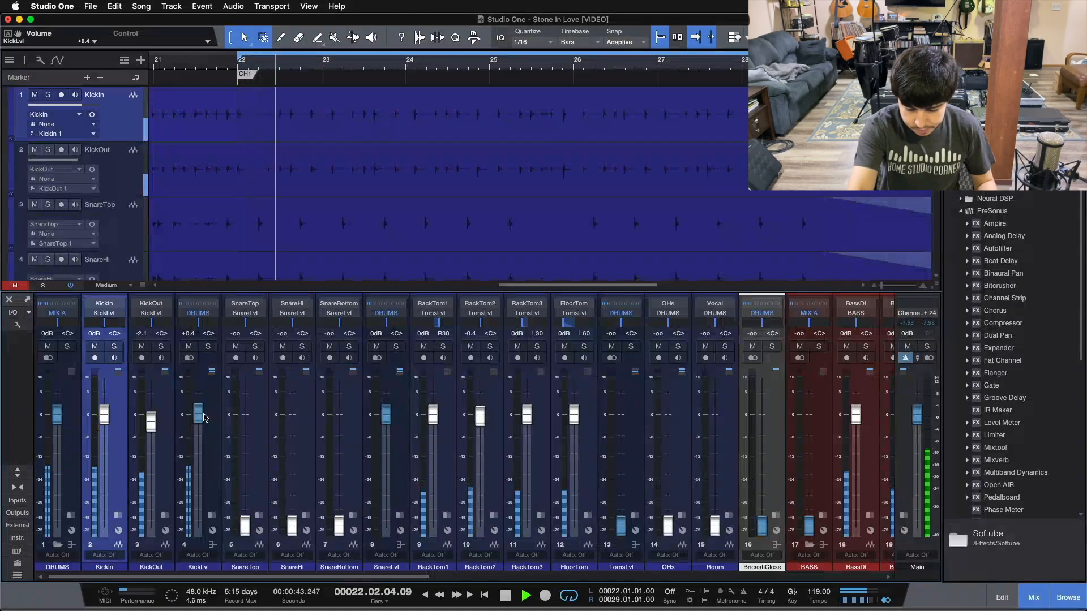
{"action": "key", "text": "space"}
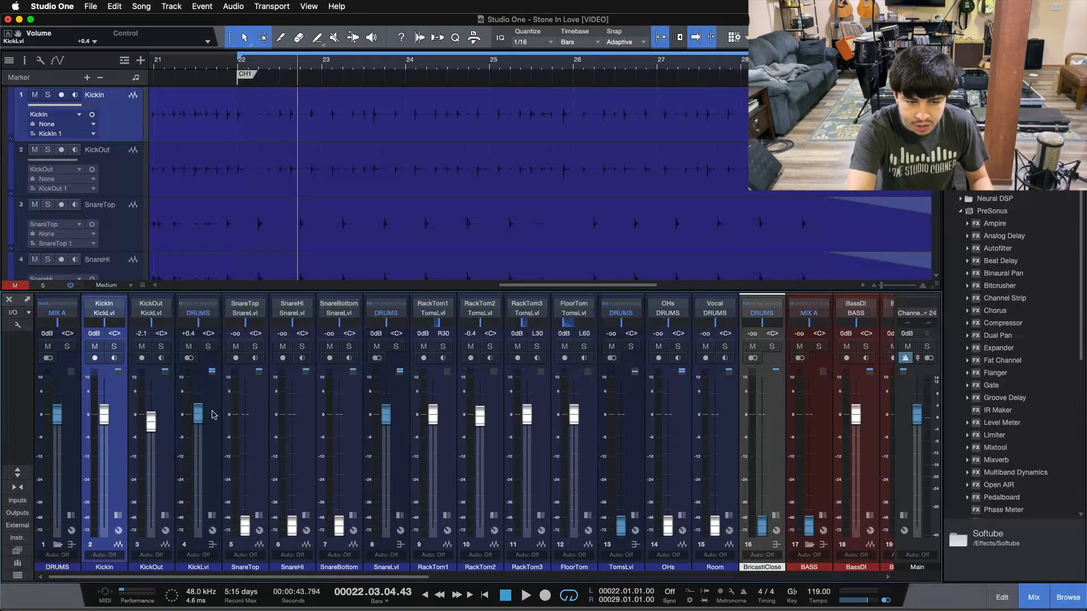
With playback running, set SnareTop to 0 dB, mute KickLvl, and raise SnareBottom to -7.1 dB.
{"action": "key", "text": "space"}
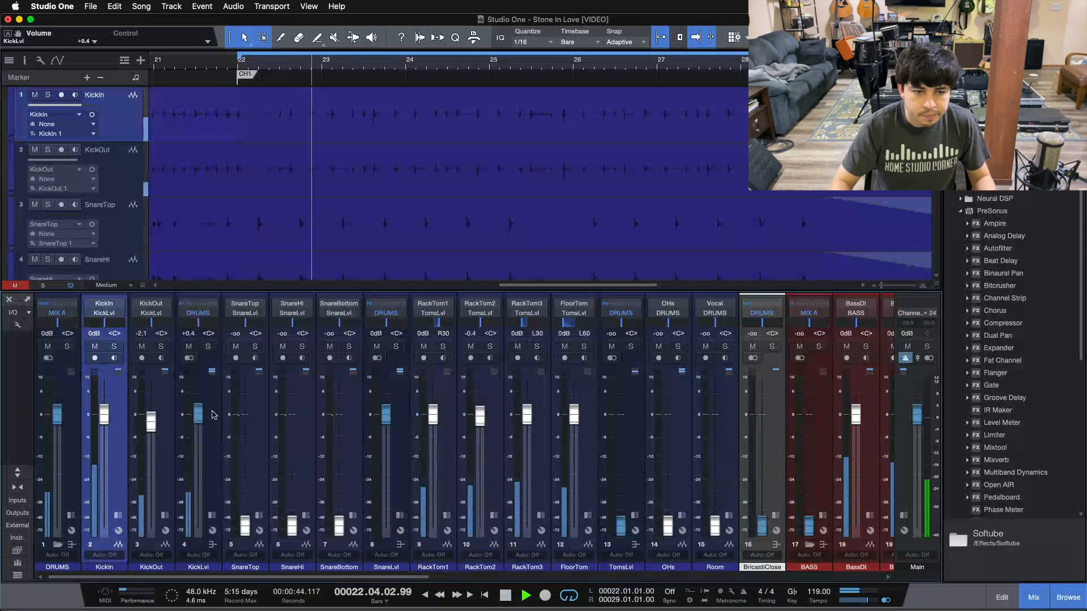
{"action": "left_click", "coordinate": [245, 525], "text": "alt"}
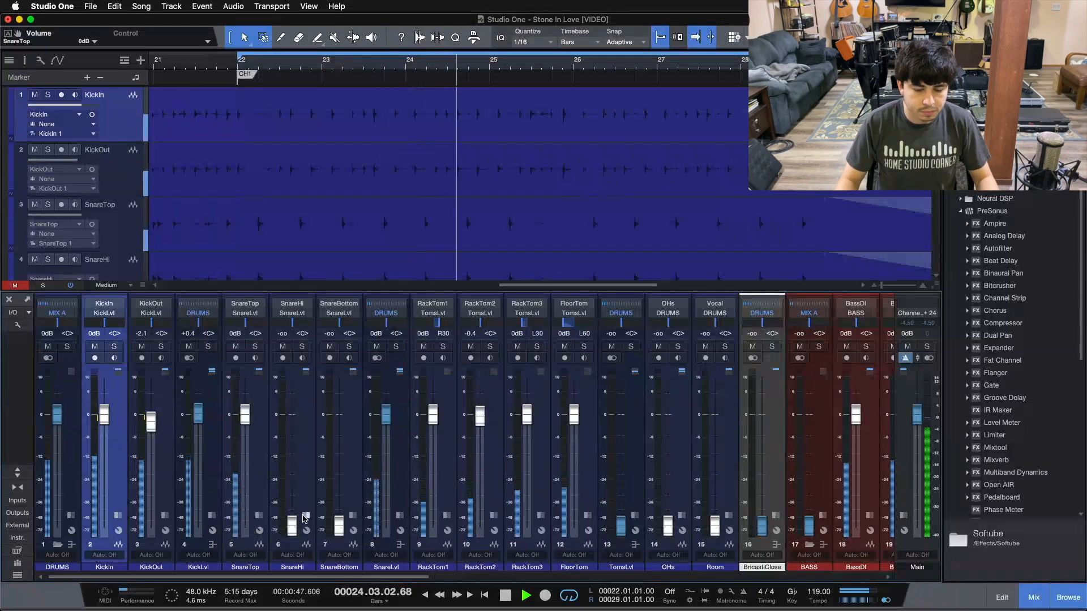
{"action": "left_click", "coordinate": [190, 346]}
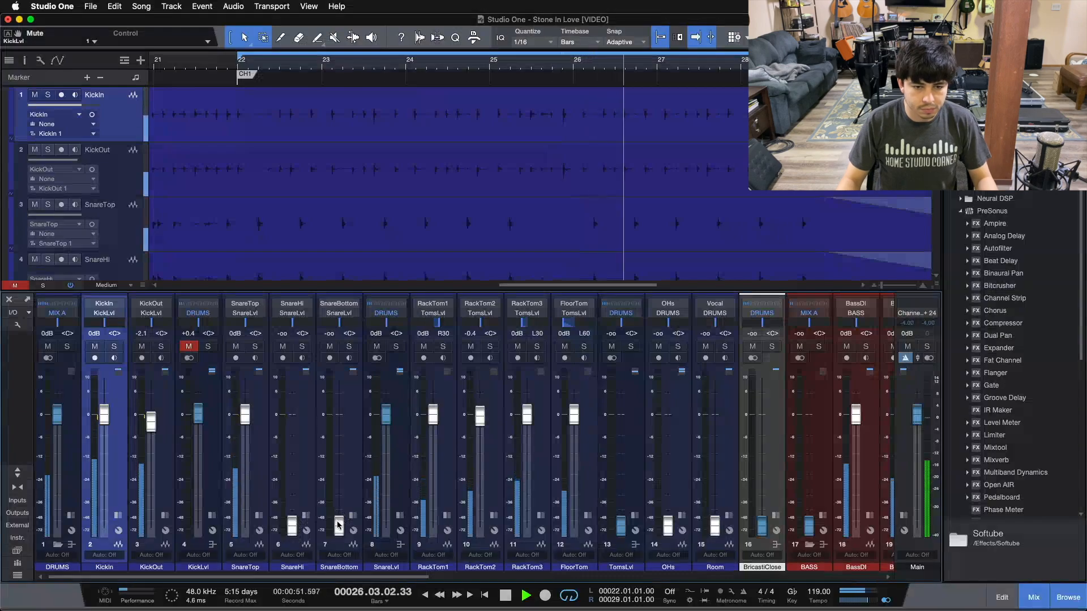
{"action": "left_click_drag", "start_coordinate": [338, 525], "coordinate": [340, 487]}
{"action": "scroll", "coordinate": [338, 477], "scroll_direction": "up", "scroll_amount": 10}
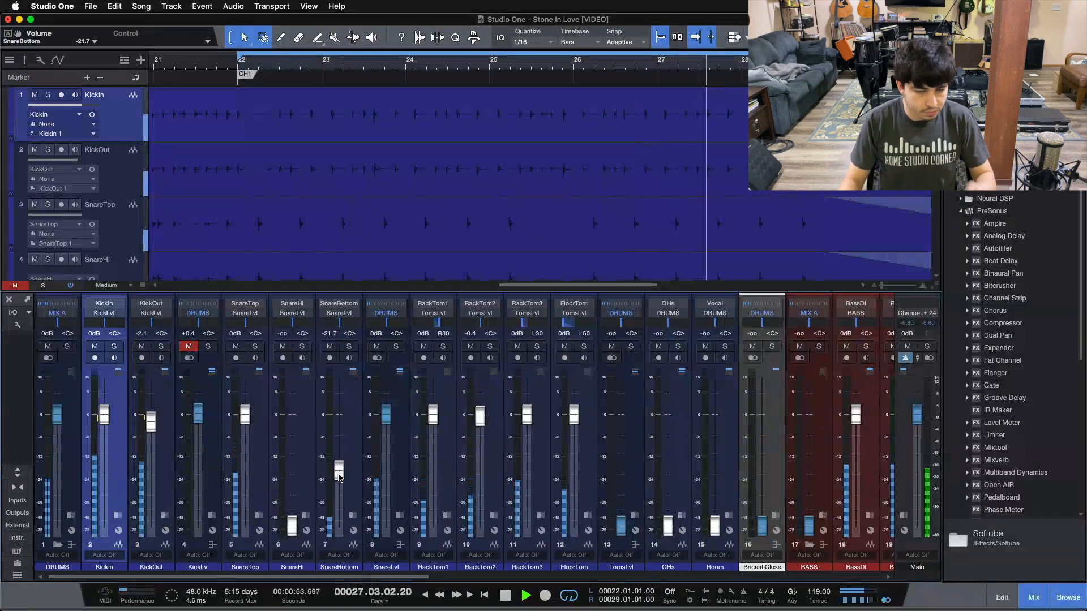
{"action": "scroll", "coordinate": [339, 477], "scroll_direction": "up", "scroll_amount": 4}
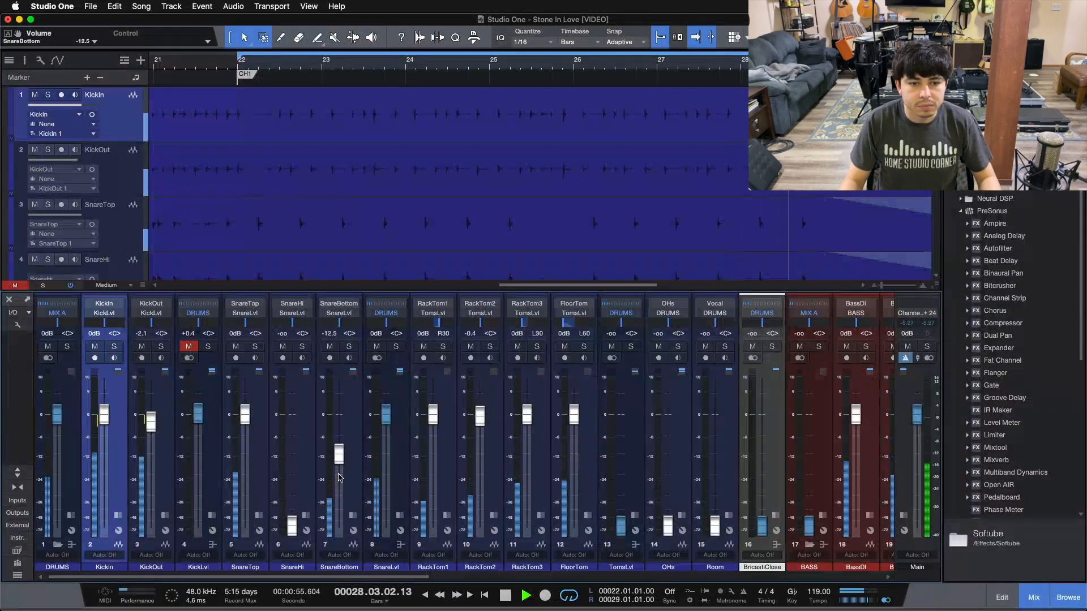
{"action": "scroll", "coordinate": [339, 478], "scroll_direction": "up", "scroll_amount": 1}
{"action": "scroll", "coordinate": [339, 477], "scroll_direction": "down", "scroll_amount": 1}
{"action": "scroll", "coordinate": [338, 477], "scroll_direction": "up", "scroll_amount": 2}
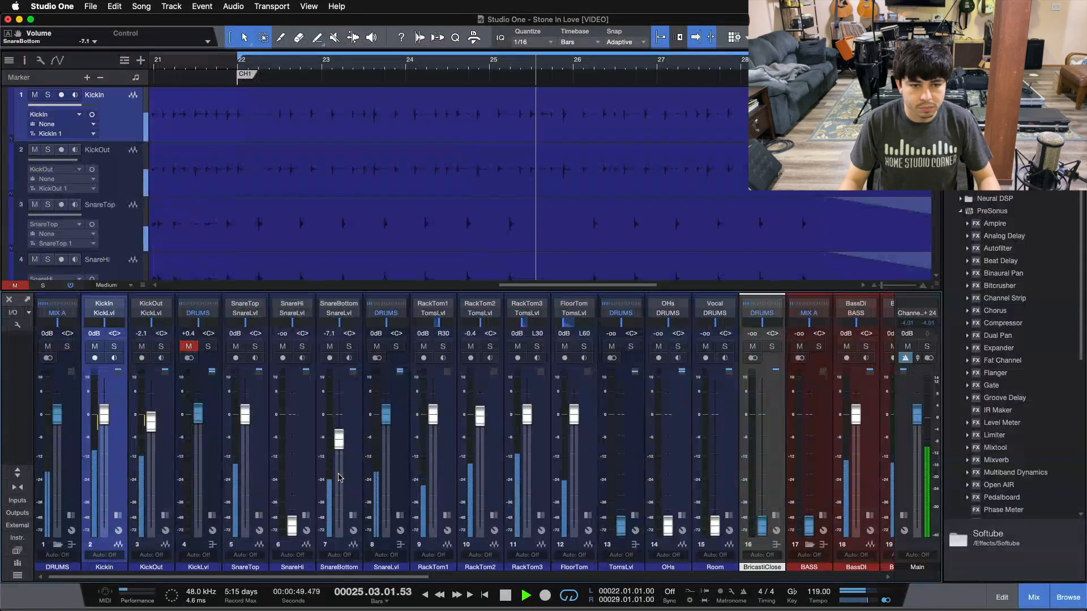
{"action": "scroll", "coordinate": [337, 449], "scroll_direction": "down", "scroll_amount": 1}
{"action": "scroll", "coordinate": [338, 449], "scroll_direction": "up", "scroll_amount": 1}
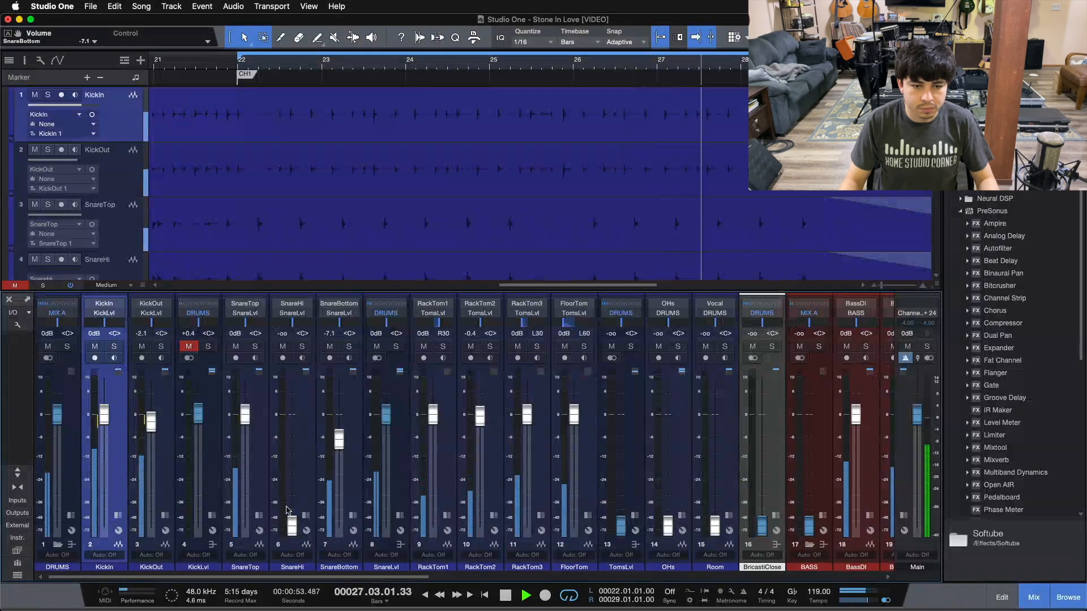
Raise SnareHi from silence to -8.3 dB, unmute KickLvl, and ease SnareLvl to -0.4 dB.
{"action": "left_click_drag", "start_coordinate": [292, 524], "coordinate": [293, 490]}
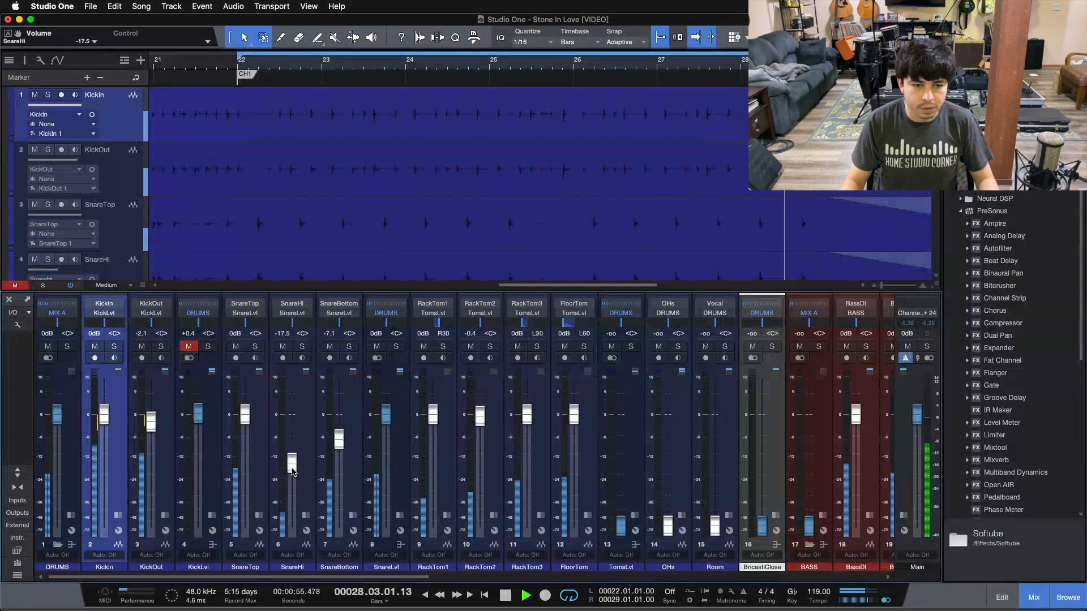
{"action": "scroll", "coordinate": [292, 472], "scroll_direction": "up", "scroll_amount": 3}
{"action": "scroll", "coordinate": [292, 472], "scroll_direction": "up", "scroll_amount": 3}
{"action": "scroll", "coordinate": [292, 471], "scroll_direction": "up", "scroll_amount": 1}
{"action": "scroll", "coordinate": [292, 472], "scroll_direction": "down", "scroll_amount": 1}
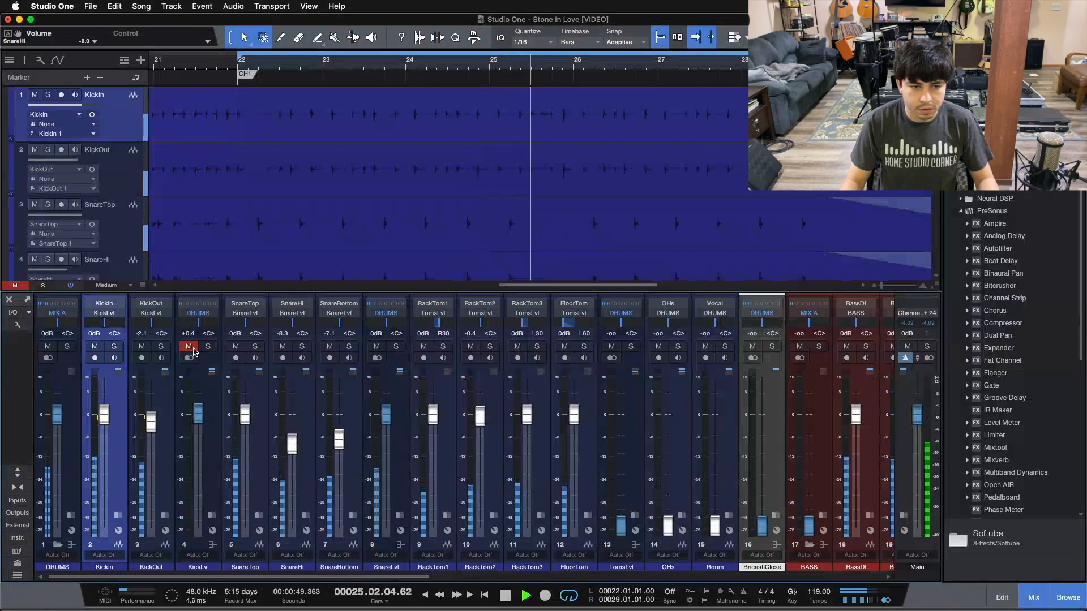
{"action": "left_click", "coordinate": [191, 347]}
{"action": "scroll", "coordinate": [388, 427], "scroll_direction": "down", "scroll_amount": 1}
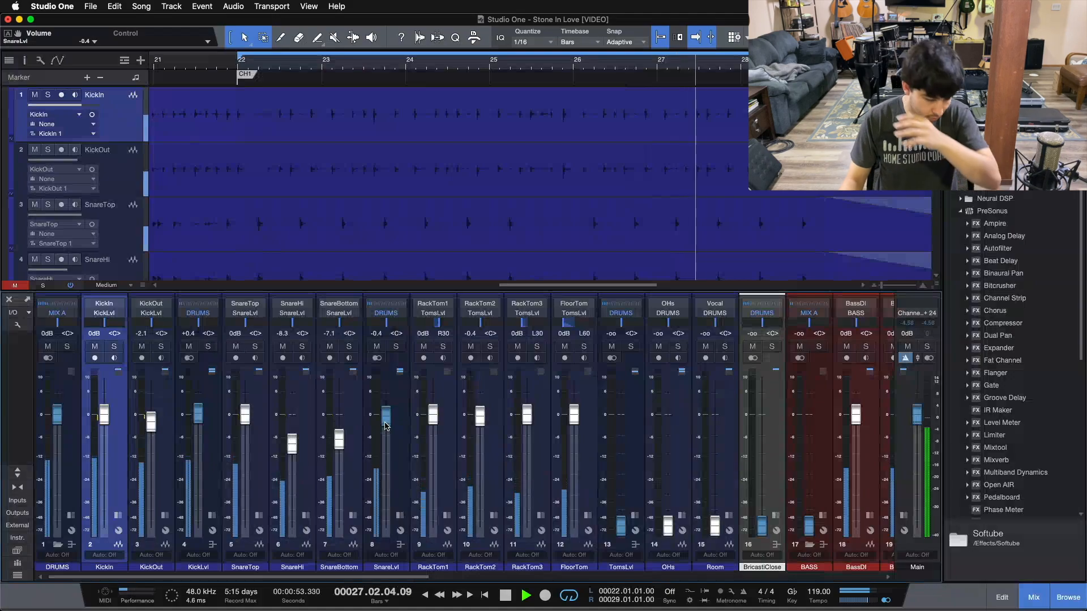
Pull TomsLvl down to about -4.2 dB while replaying the toms from bar 24.
{"action": "left_click_drag", "start_coordinate": [381, 577], "coordinate": [445, 578]}
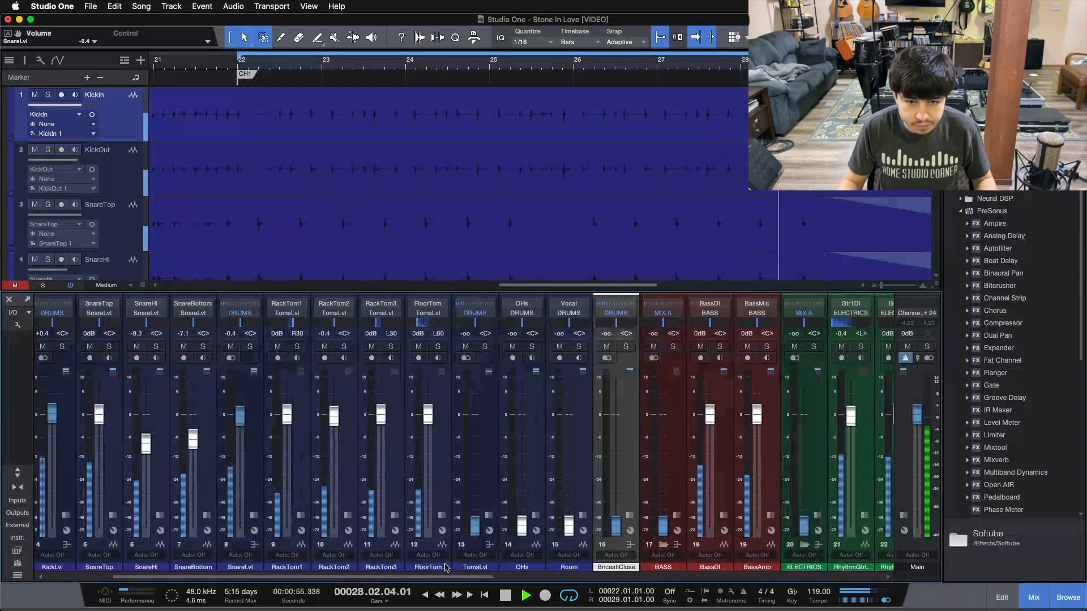
{"action": "scroll", "coordinate": [474, 417], "scroll_direction": "down", "scroll_amount": 1}
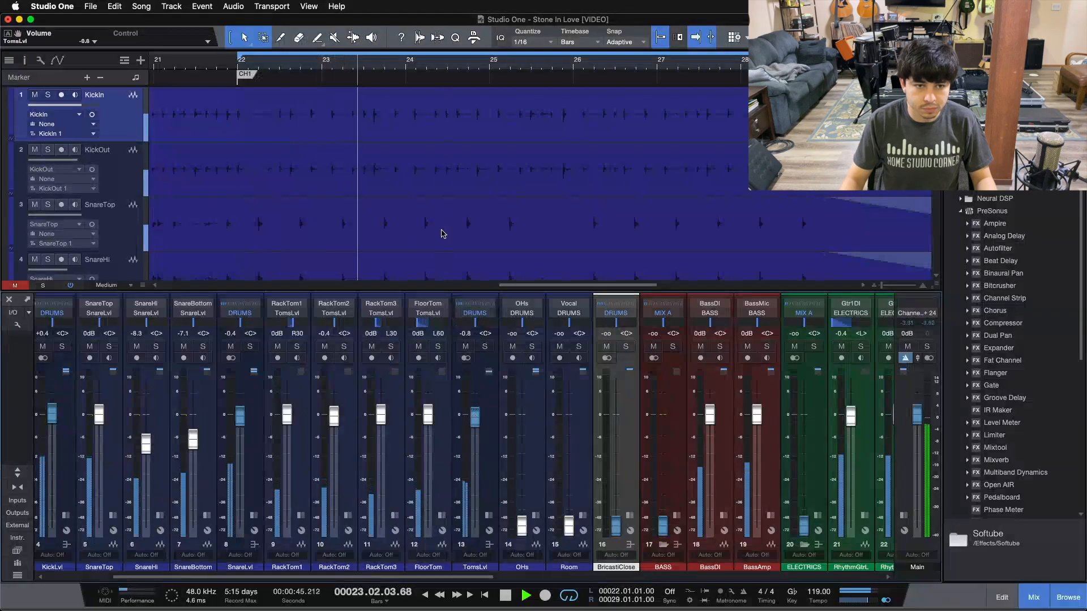
{"action": "scroll", "coordinate": [442, 235], "scroll_direction": "down", "scroll_amount": 6}
{"action": "scroll", "coordinate": [442, 234], "scroll_direction": "down", "scroll_amount": 2}
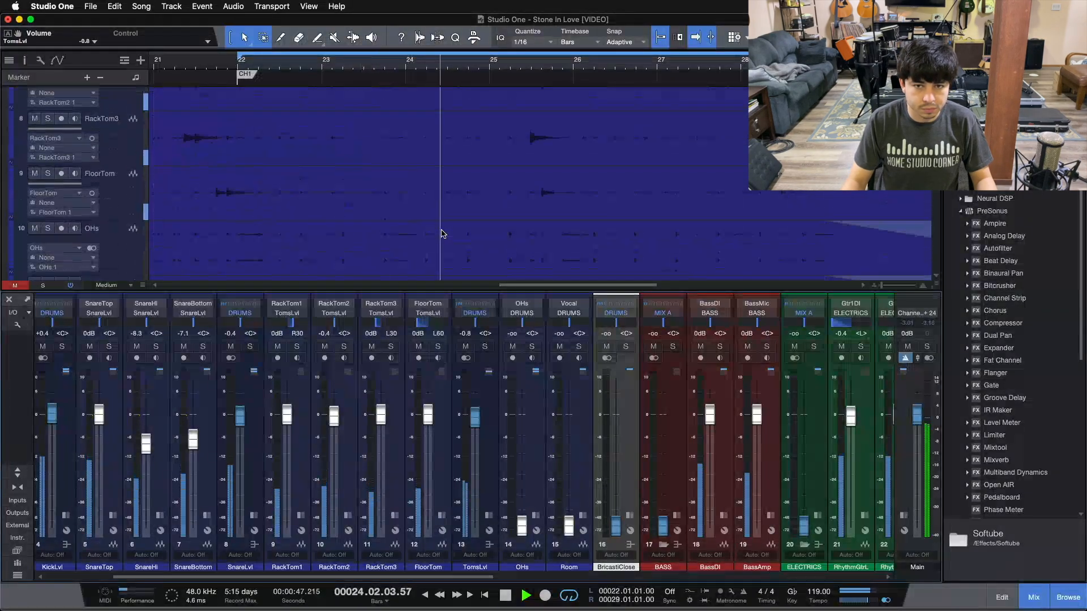
{"action": "scroll", "coordinate": [475, 421], "scroll_direction": "down", "scroll_amount": 1}
{"action": "scroll", "coordinate": [475, 422], "scroll_direction": "down", "scroll_amount": 1}
{"action": "left_click", "coordinate": [431, 69]}
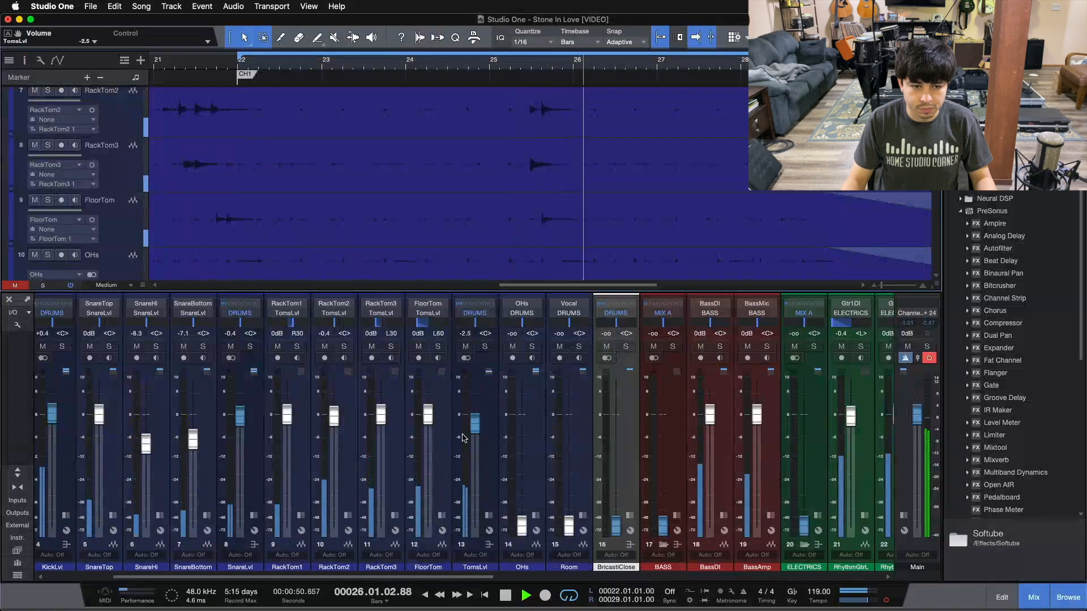
{"action": "left_click_drag", "start_coordinate": [479, 428], "coordinate": [479, 429]}
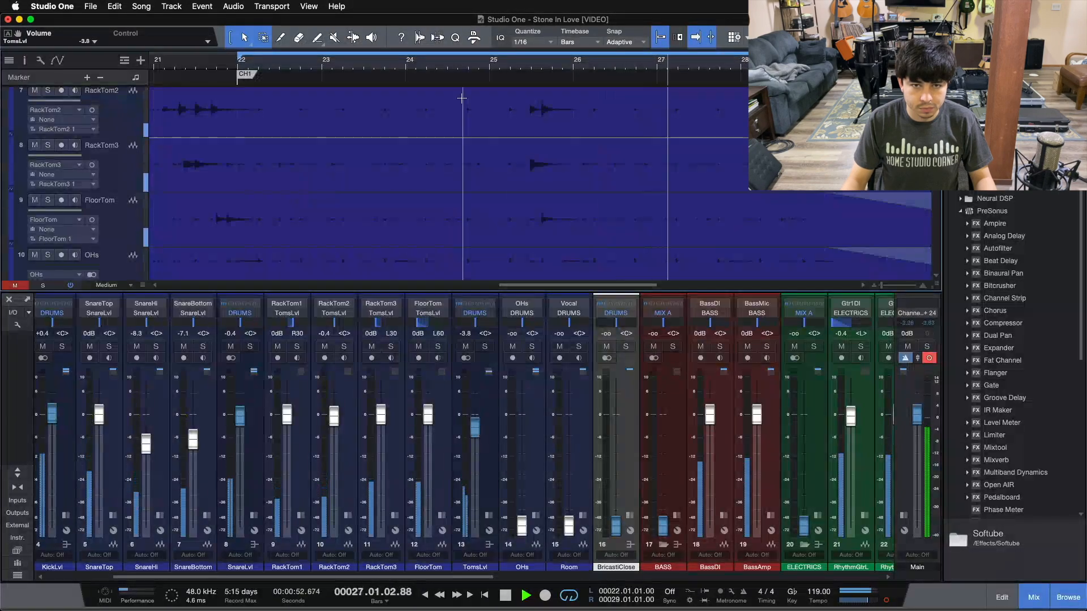
{"action": "left_click", "coordinate": [435, 69]}
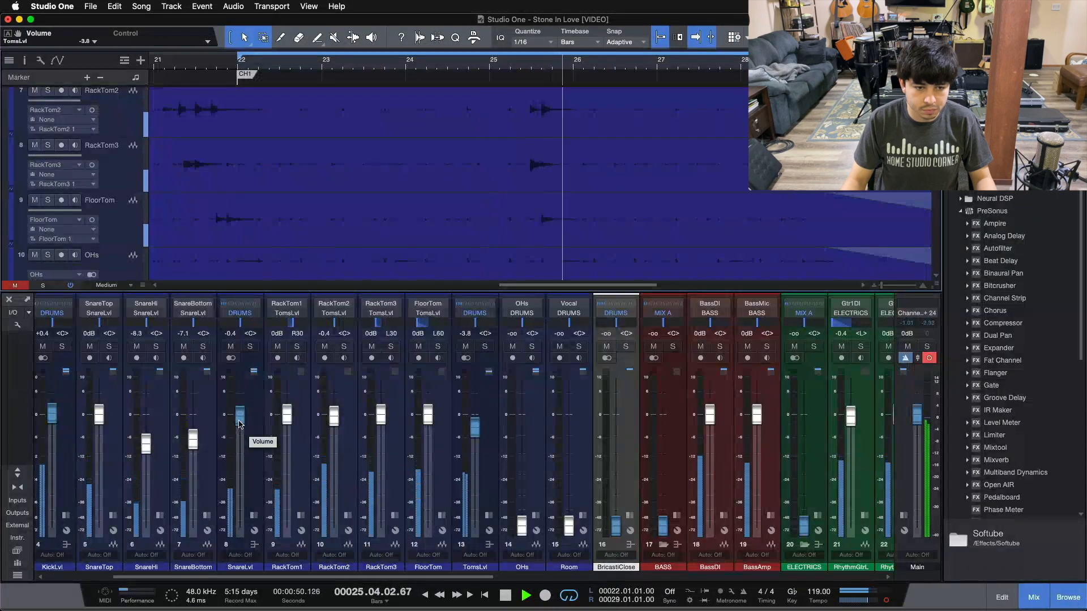
{"action": "left_click_drag", "start_coordinate": [479, 432], "coordinate": [478, 434]}
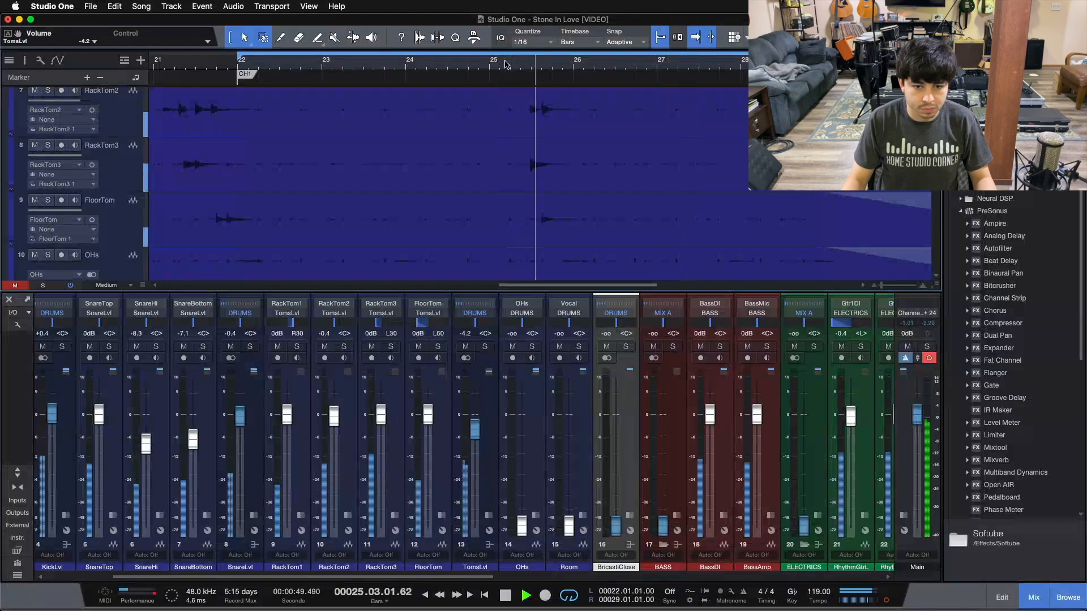
Zoom the timeline around bars 17–18, audition there, and set TomsLvl back to -3.3 dB.
{"action": "left_click_drag", "start_coordinate": [189, 63], "coordinate": [352, 37]}
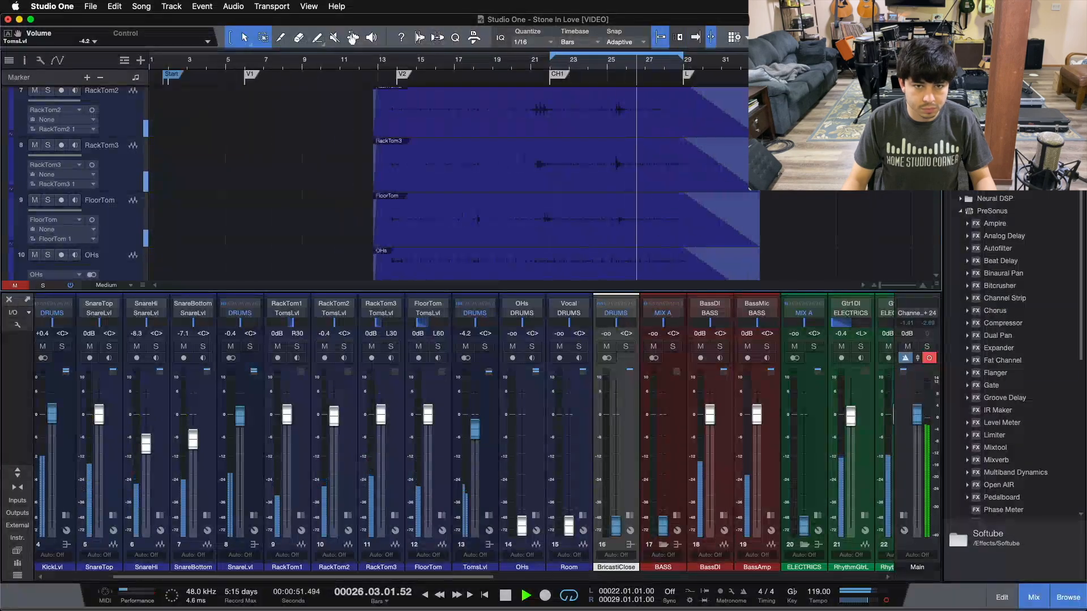
{"action": "left_click", "coordinate": [473, 69]}
{"action": "left_click_drag", "start_coordinate": [482, 67], "coordinate": [491, 106]}
{"action": "left_click", "coordinate": [333, 61]}
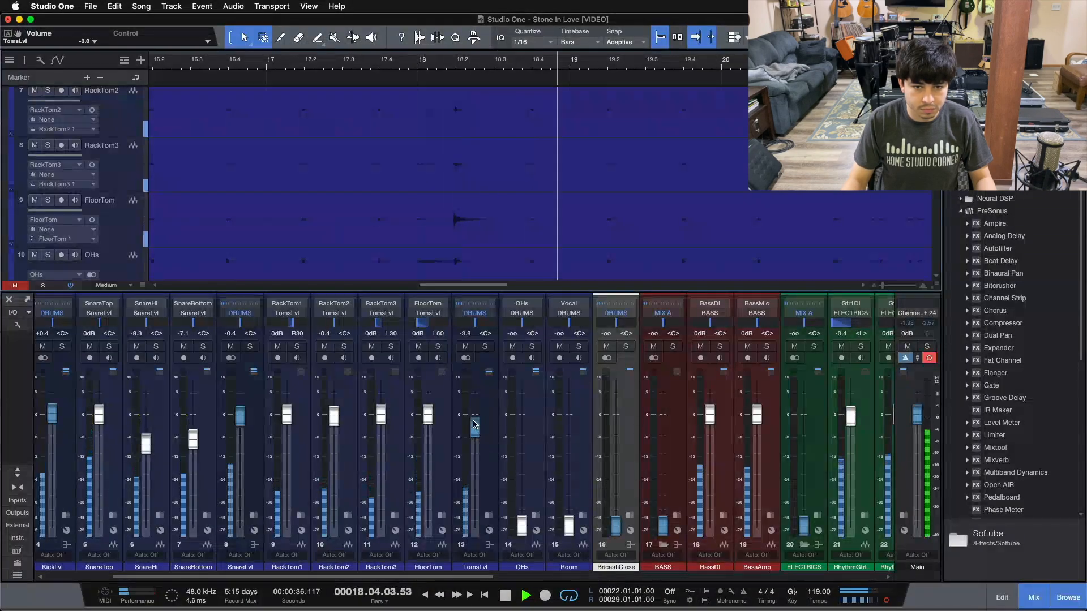
{"action": "left_click_drag", "start_coordinate": [474, 424], "coordinate": [474, 423]}
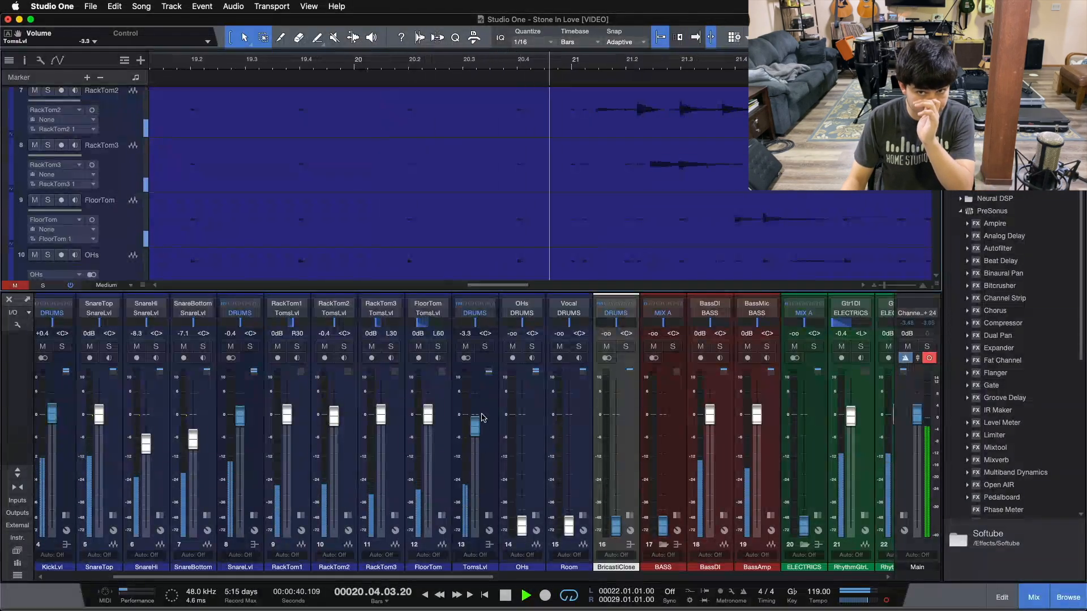
{"action": "scroll", "coordinate": [482, 418], "scroll_direction": "right", "scroll_amount": 1}
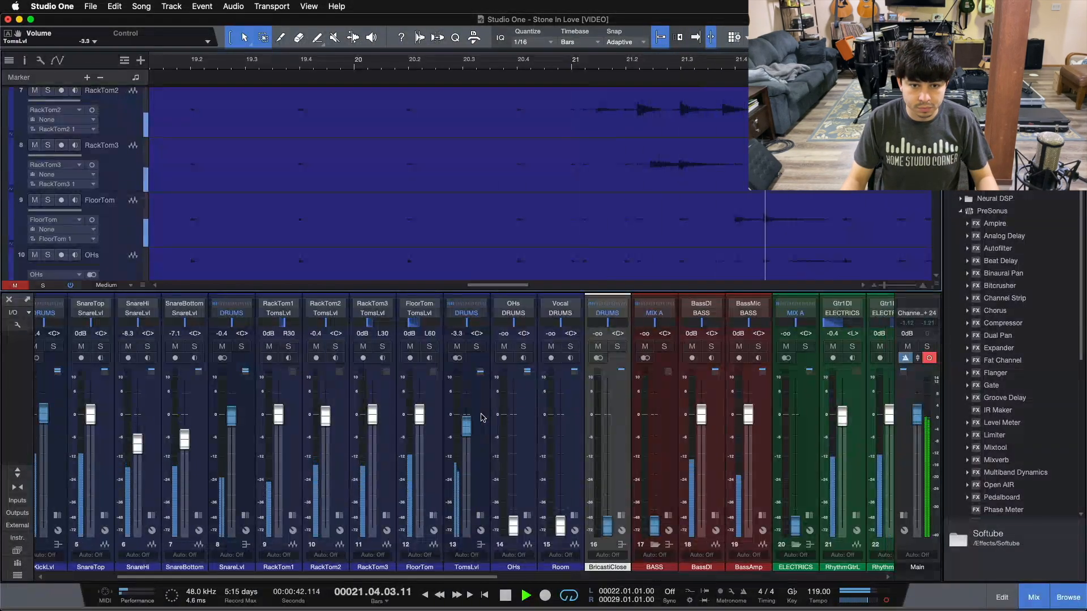
{"action": "left_click_drag", "start_coordinate": [838, 62], "coordinate": [276, 55]}
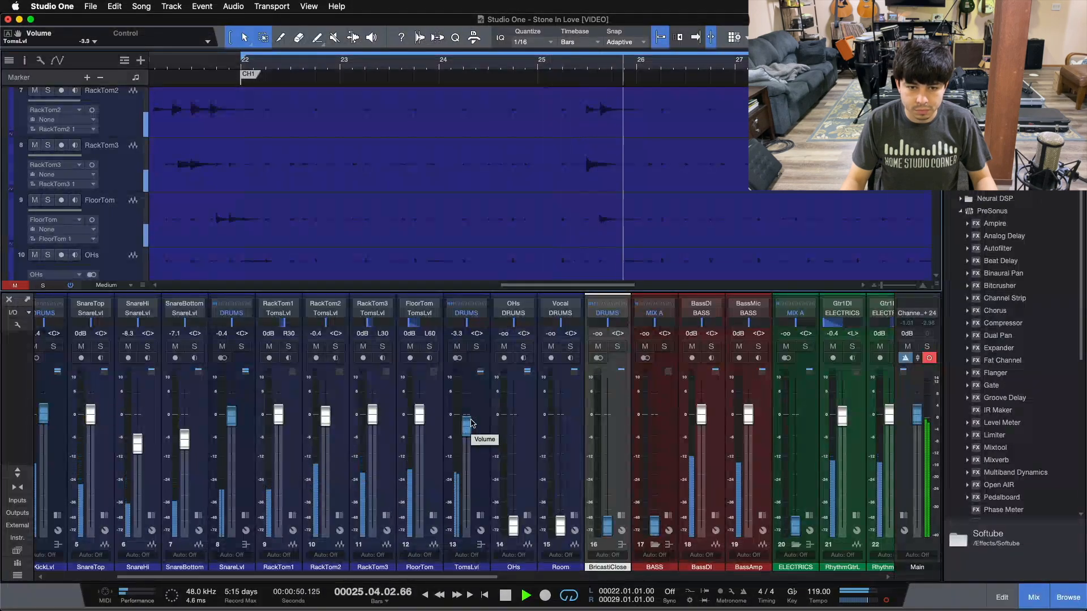
Raise OHs from -oo to -8.3 dB and the Room fader from silence to -14.2 dB.
{"action": "left_click_drag", "start_coordinate": [514, 522], "coordinate": [513, 443]}
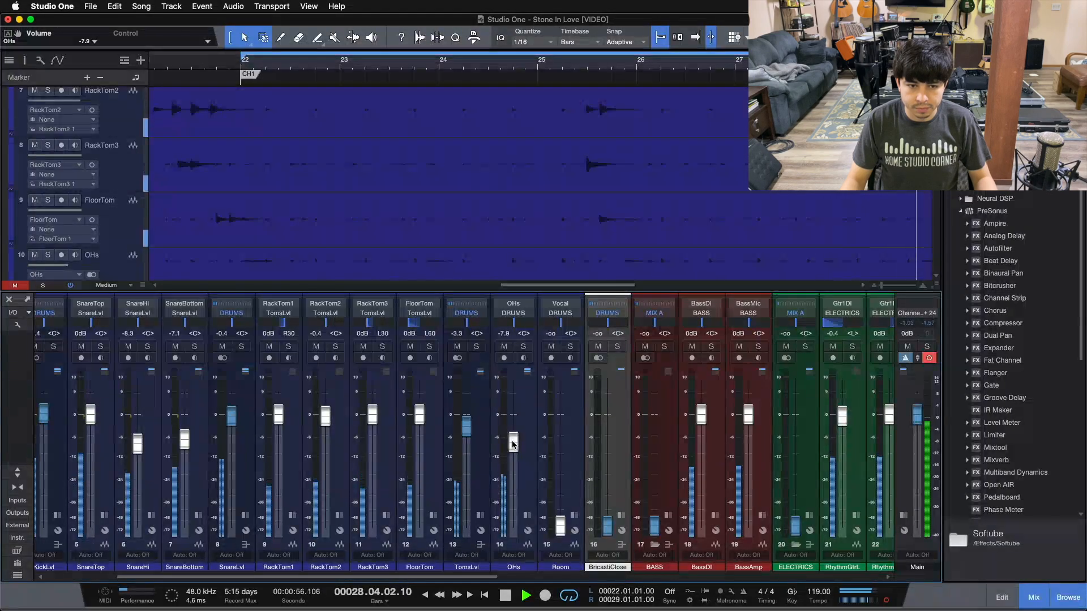
{"action": "left_click_drag", "start_coordinate": [516, 443], "coordinate": [515, 444]}
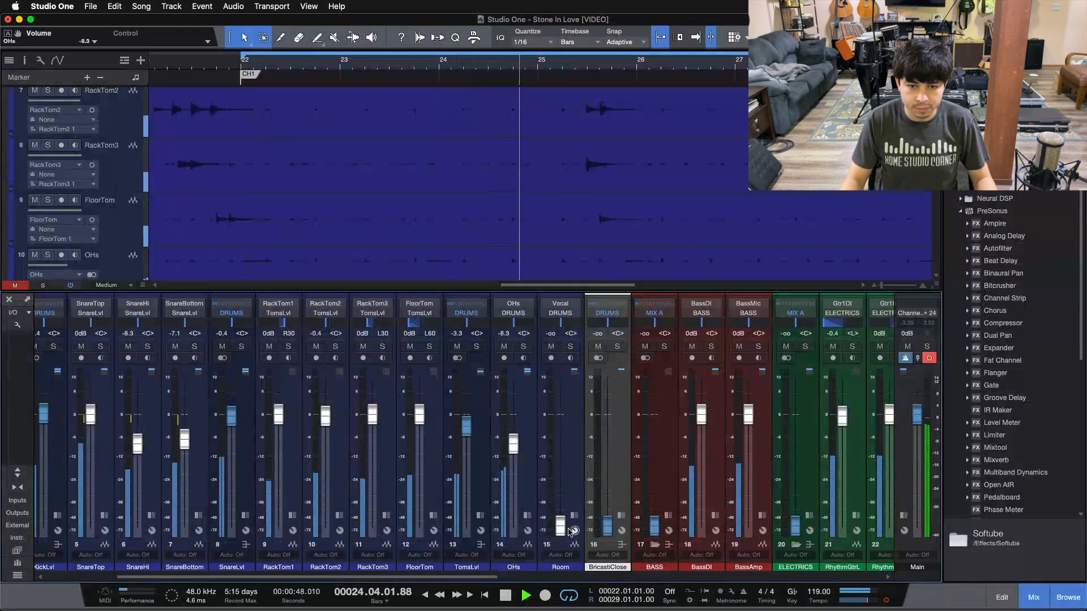
{"action": "left_click_drag", "start_coordinate": [560, 526], "coordinate": [560, 471]}
{"action": "scroll", "coordinate": [560, 469], "scroll_direction": "up", "scroll_amount": 5}
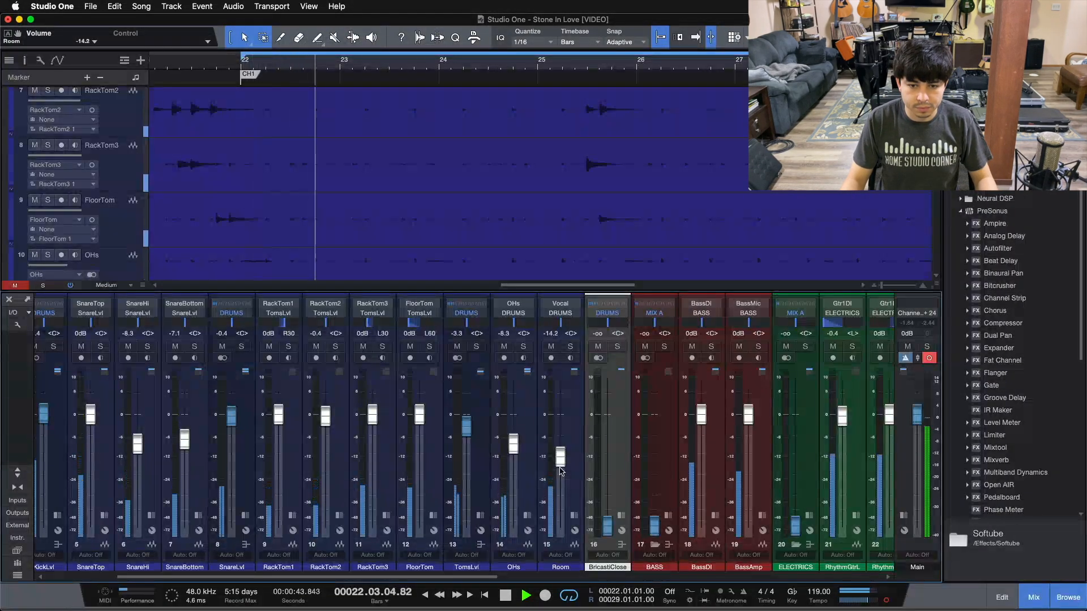
{"action": "left_click_drag", "start_coordinate": [481, 577], "coordinate": [526, 579]}
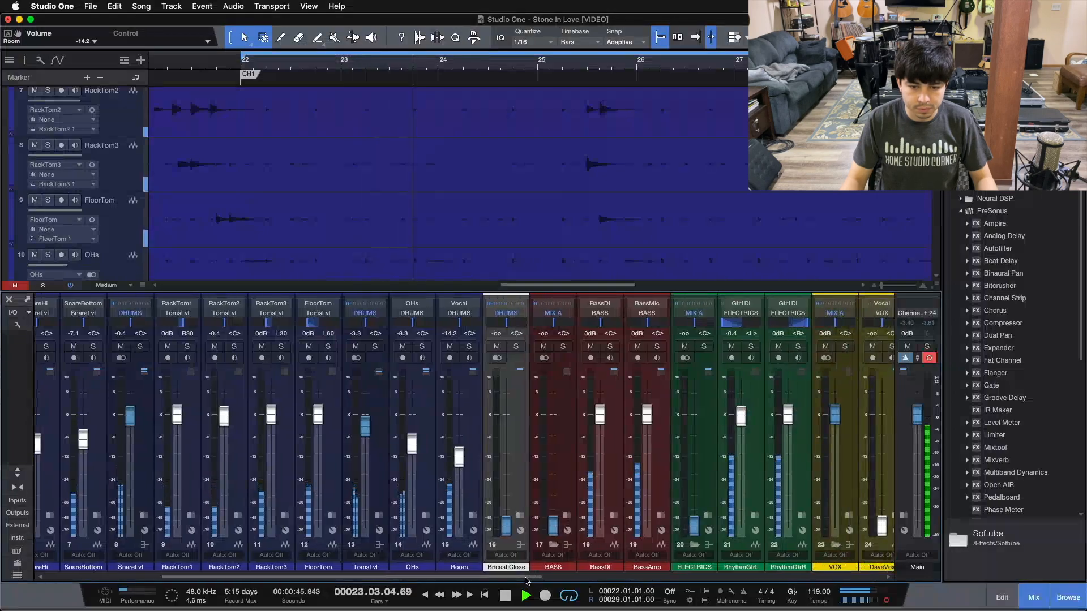
Raise BricastiClose to -5.4 dB, soloing it on and off to check it.
{"action": "left_click_drag", "start_coordinate": [506, 518], "coordinate": [508, 497]}
{"action": "scroll", "coordinate": [507, 463], "scroll_direction": "up", "scroll_amount": 6}
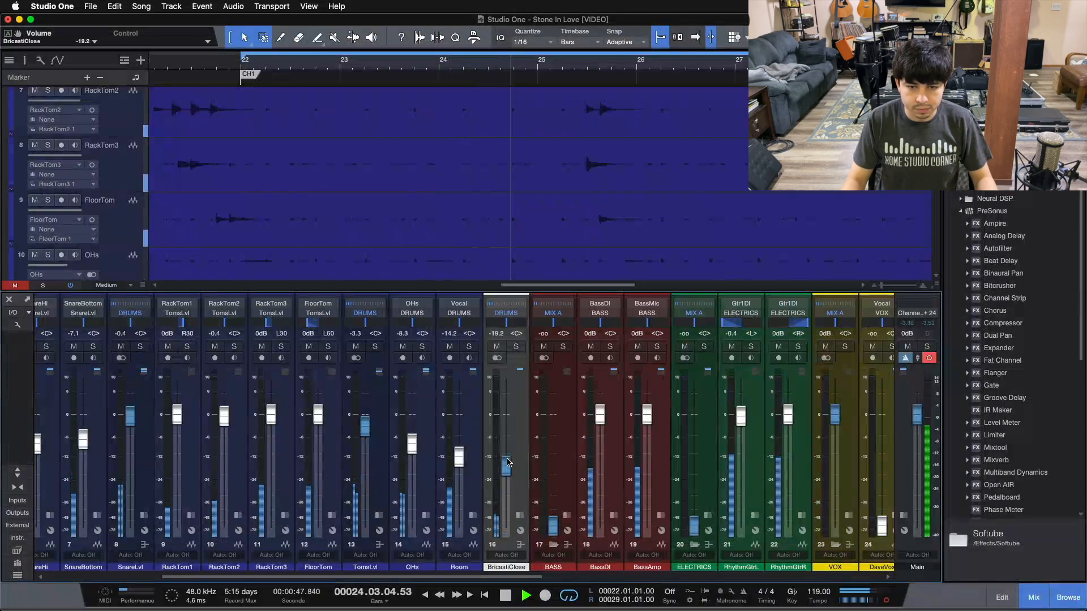
{"action": "scroll", "coordinate": [507, 461], "scroll_direction": "up", "scroll_amount": 2}
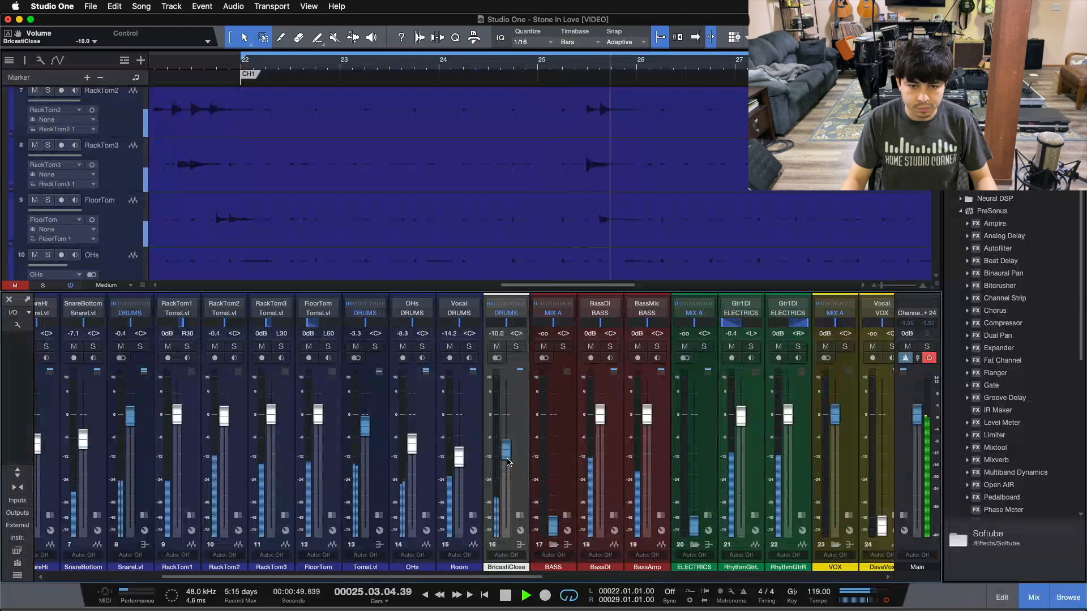
{"action": "scroll", "coordinate": [507, 462], "scroll_direction": "up", "scroll_amount": 1}
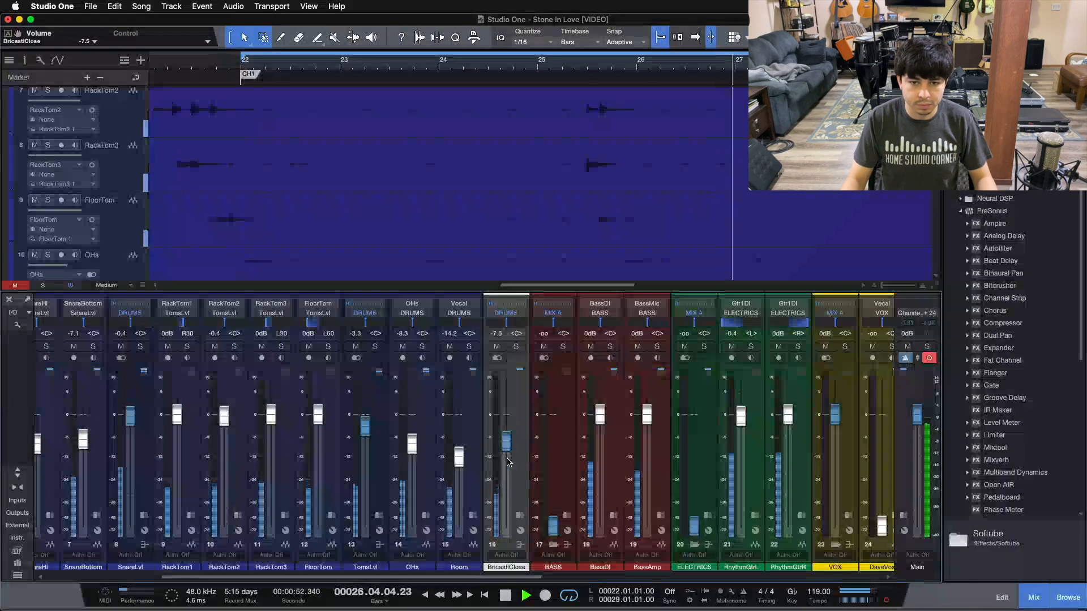
{"action": "left_click", "coordinate": [517, 347]}
{"action": "left_click", "coordinate": [517, 347]}
{"action": "scroll", "coordinate": [507, 436], "scroll_direction": "up", "scroll_amount": 1}
{"action": "left_click", "coordinate": [517, 347]}
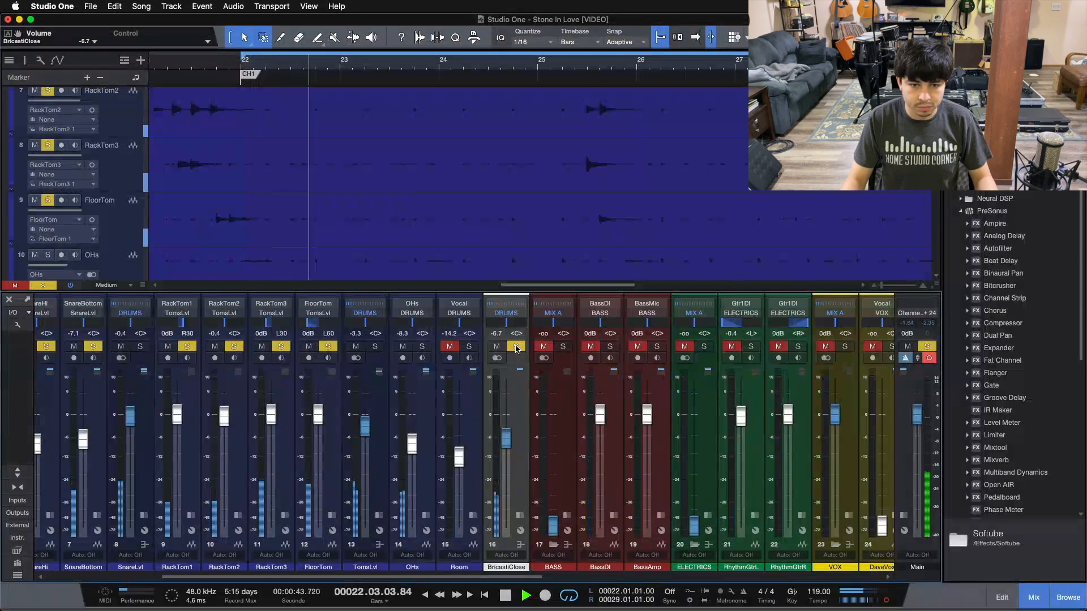
Expand the mixer to show every channel's inserts and sends, and unsolo BricastiClose.
{"action": "left_click", "coordinate": [17, 473]}
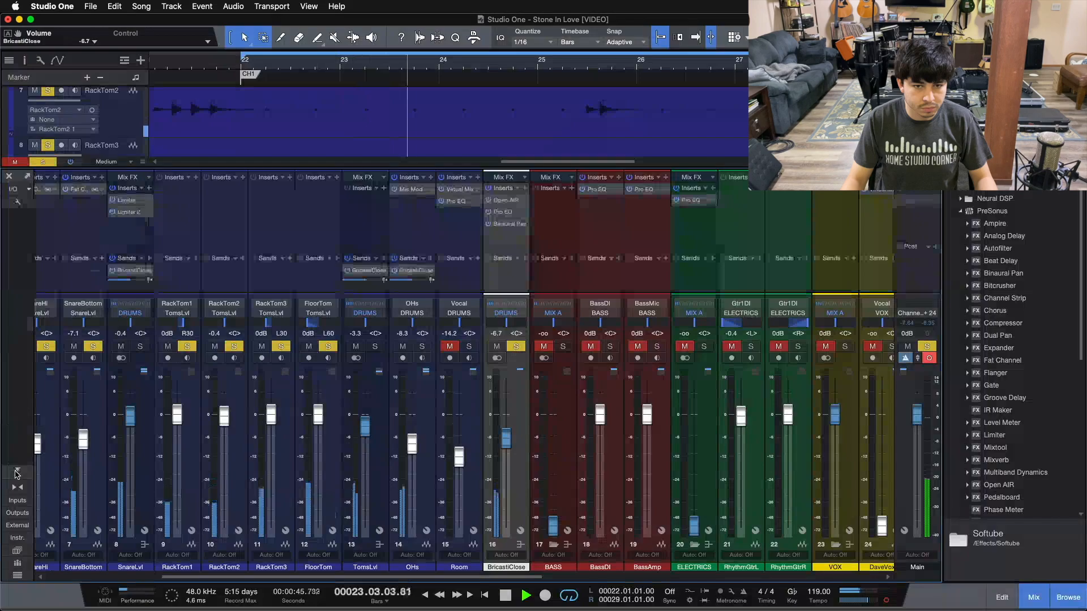
{"action": "left_click", "coordinate": [516, 346]}
{"action": "scroll", "coordinate": [506, 438], "scroll_direction": "up", "scroll_amount": 2}
{"action": "scroll", "coordinate": [507, 438], "scroll_direction": "up", "scroll_amount": 2}
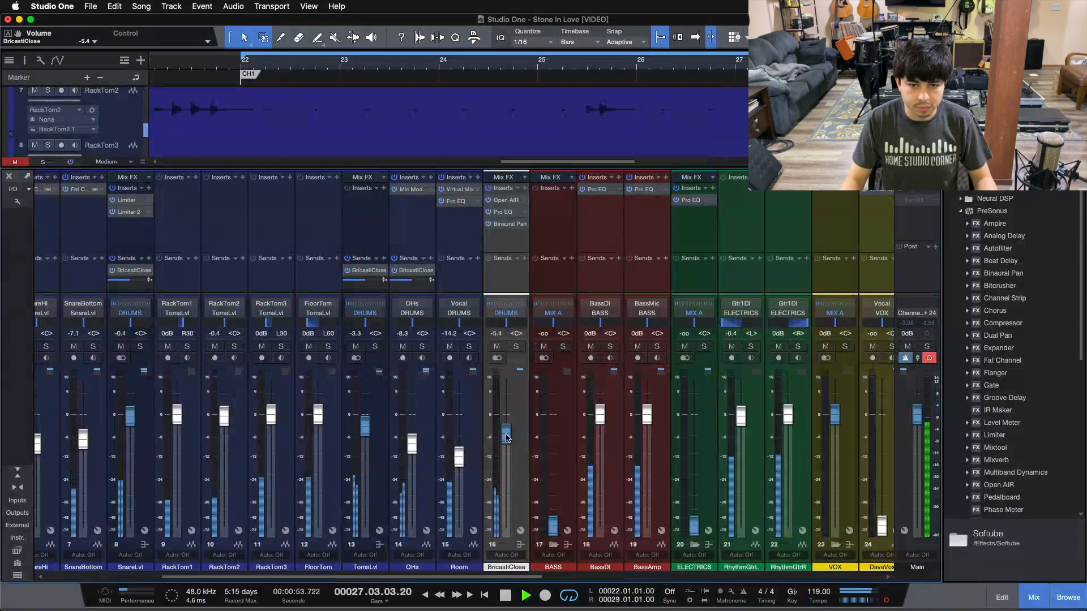
{"action": "scroll", "coordinate": [455, 442], "scroll_direction": "right", "scroll_amount": 3}
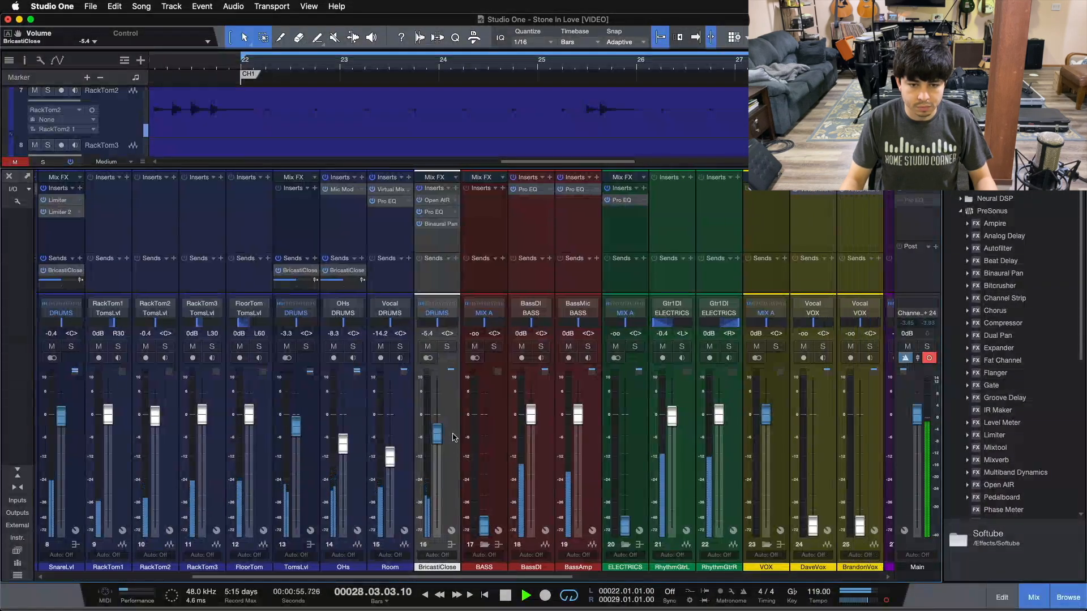
Bring the BASS fader up from silence to about -6.7 dB.
{"action": "scroll", "coordinate": [436, 426], "scroll_direction": "up", "scroll_amount": 2}
{"action": "scroll", "coordinate": [436, 426], "scroll_direction": "down", "scroll_amount": 2}
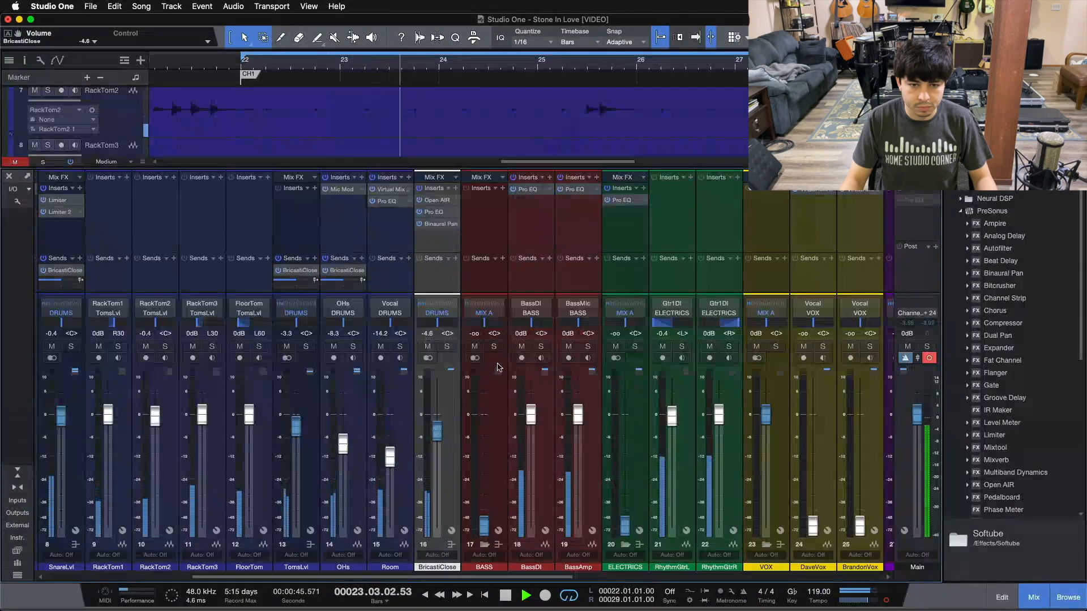
{"action": "left_click_drag", "start_coordinate": [484, 526], "coordinate": [485, 438]}
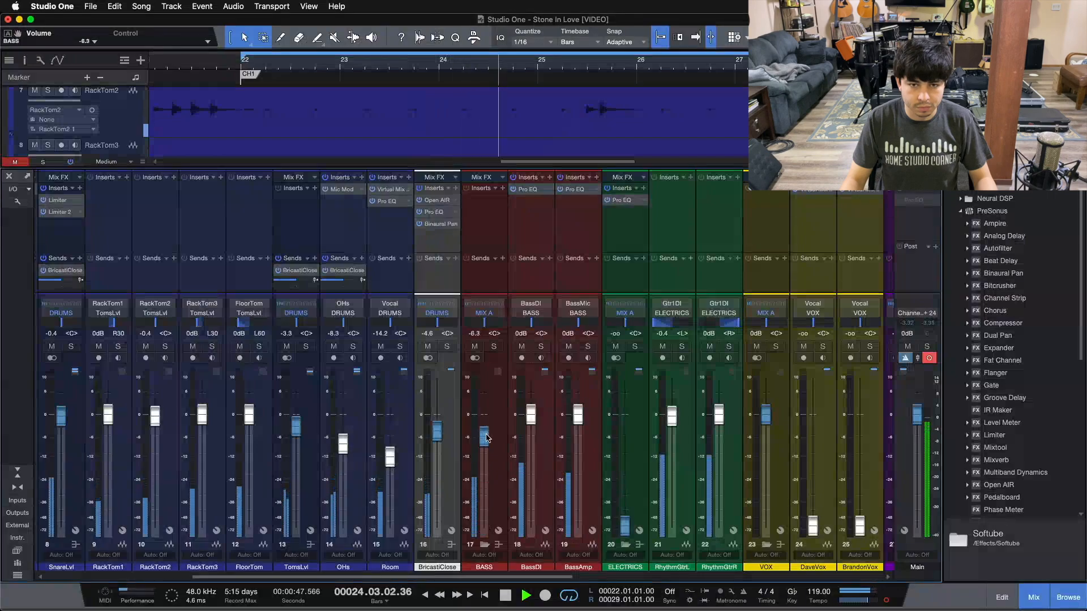
Collapse the mixer with Shift+F3, stop playback, select BASS, and restart playback.
{"action": "key", "text": "shift+F3"}
{"action": "scroll", "coordinate": [486, 442], "scroll_direction": "down", "scroll_amount": 2}
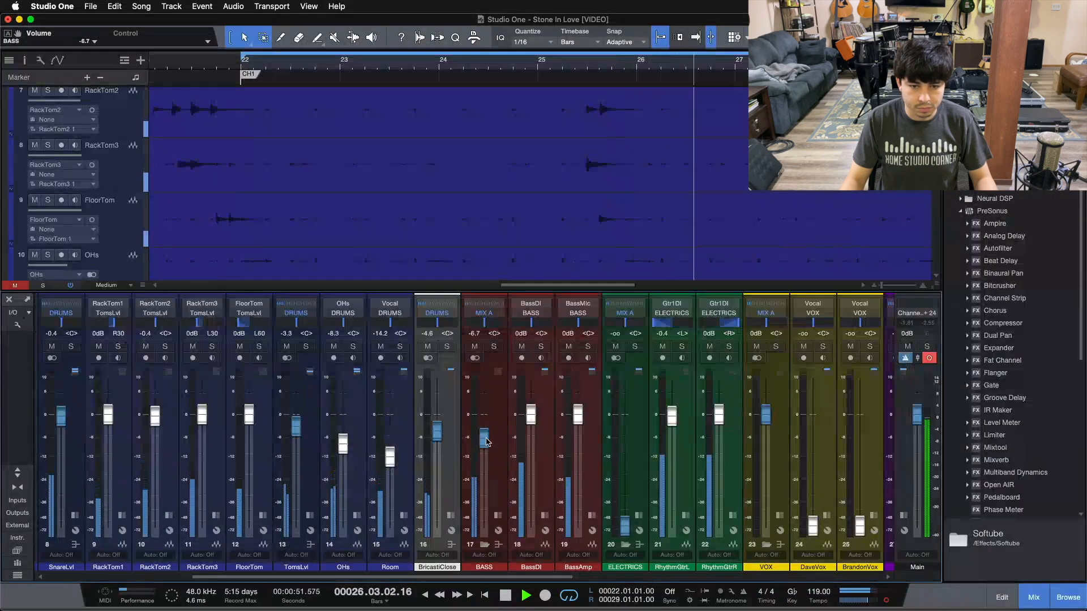
{"action": "key", "text": "space"}
{"action": "key", "text": "f"}
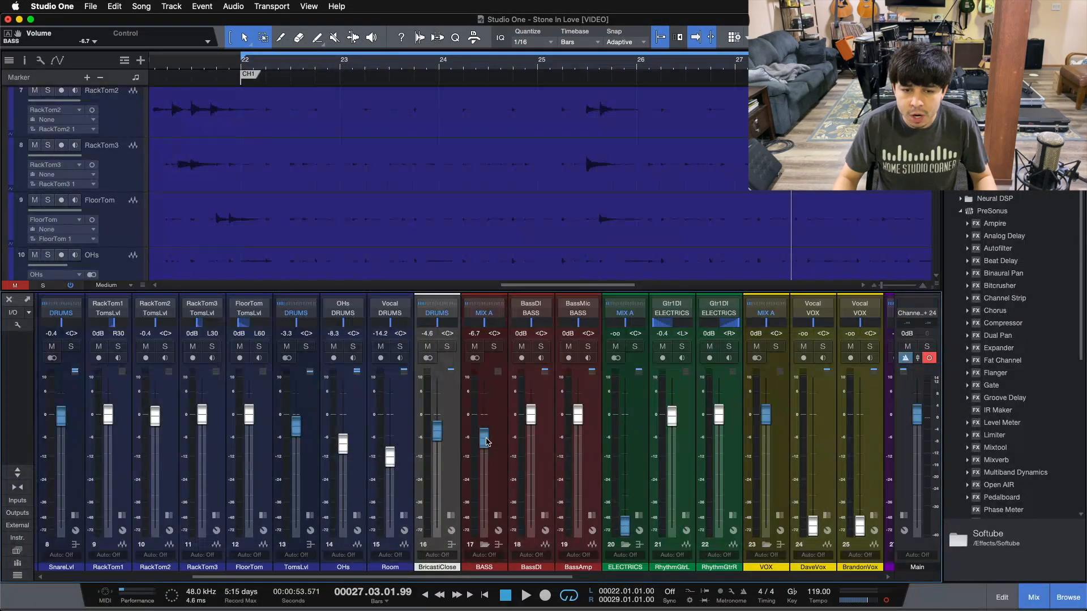
{"action": "left_click", "coordinate": [500, 427]}
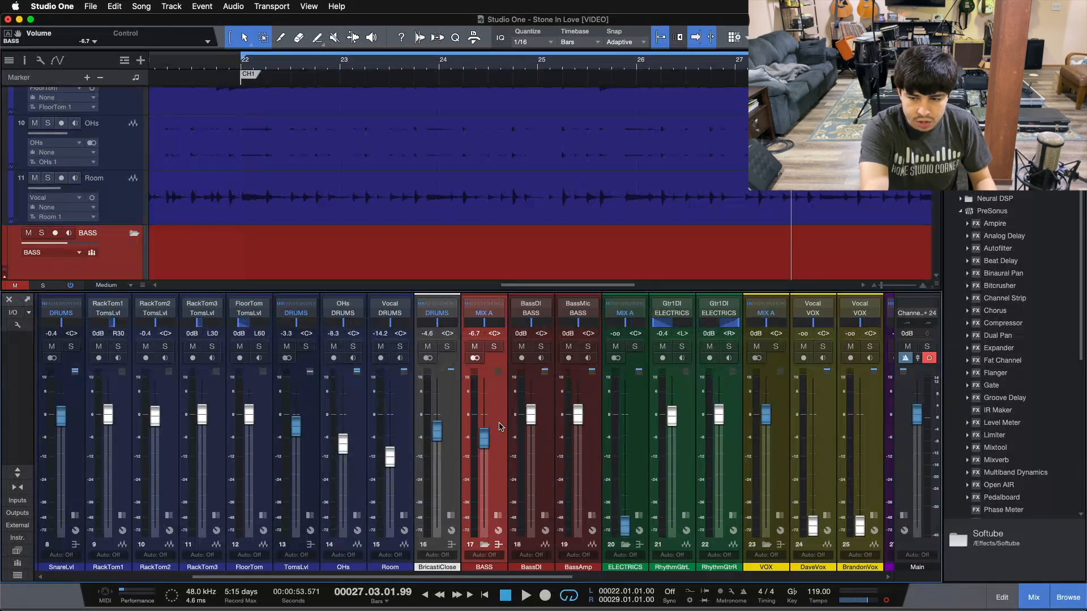
{"action": "key", "text": "space"}
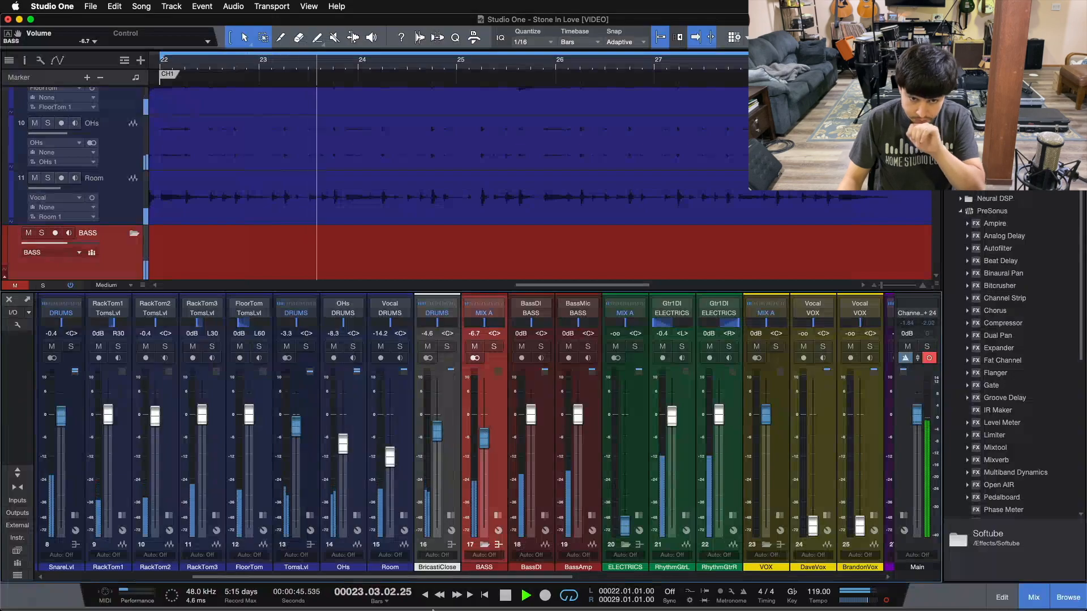
Raise the ELECTRICS bus from silence to about -12.5 dB and mute BASS.
{"action": "left_click_drag", "start_coordinate": [478, 577], "coordinate": [579, 577]}
{"action": "left_click_drag", "start_coordinate": [400, 517], "coordinate": [399, 464]}
{"action": "left_click", "coordinate": [252, 346]}
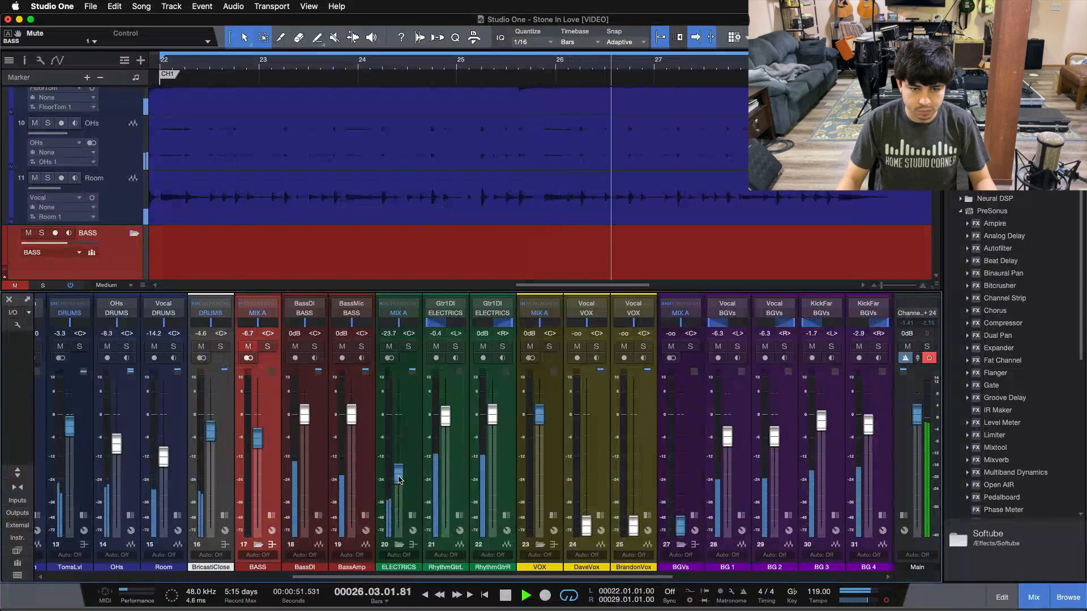
Trim the BricastiClose fader to -3.3 dB.
{"action": "left_click_drag", "start_coordinate": [210, 431], "coordinate": [210, 428]}
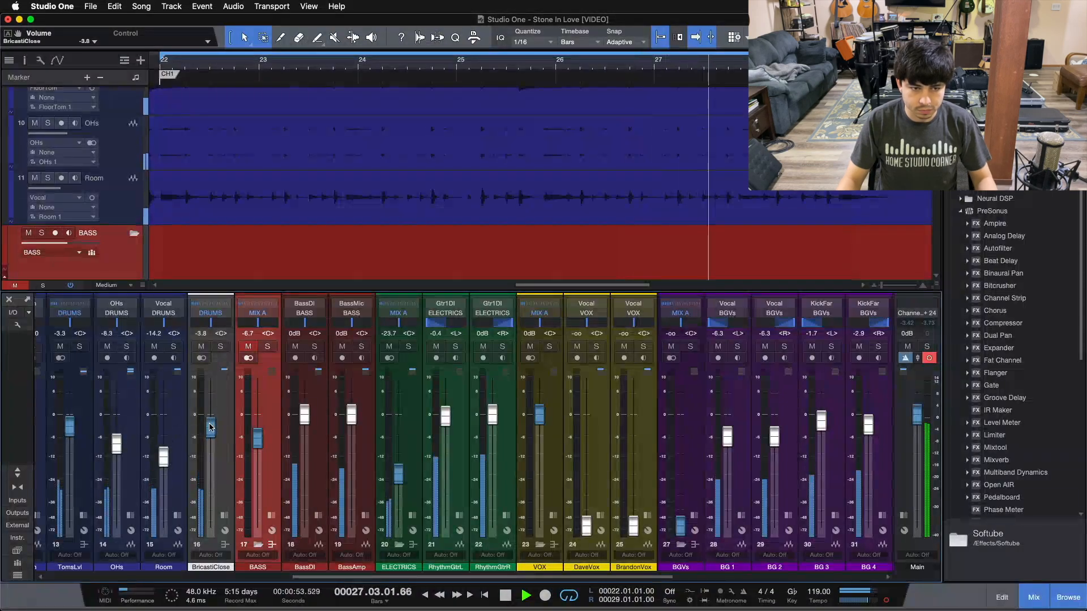
{"action": "left_click_drag", "start_coordinate": [210, 427], "coordinate": [210, 428]}
{"action": "scroll", "coordinate": [398, 475], "scroll_direction": "up", "scroll_amount": 3}
{"action": "scroll", "coordinate": [398, 474], "scroll_direction": "up", "scroll_amount": 2}
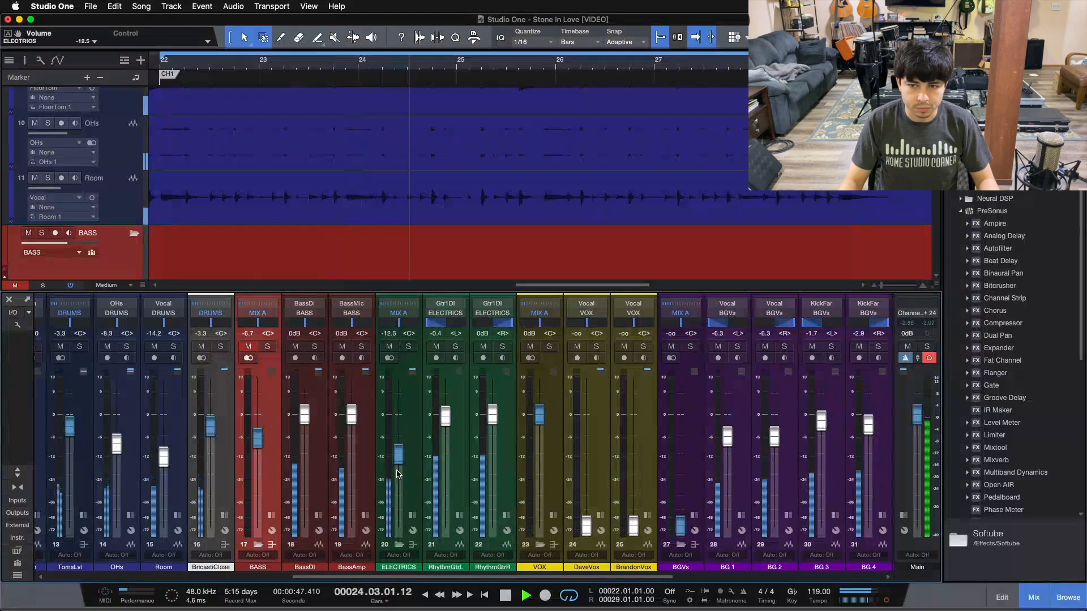
{"action": "left_click_drag", "start_coordinate": [396, 577], "coordinate": [5, 574]}
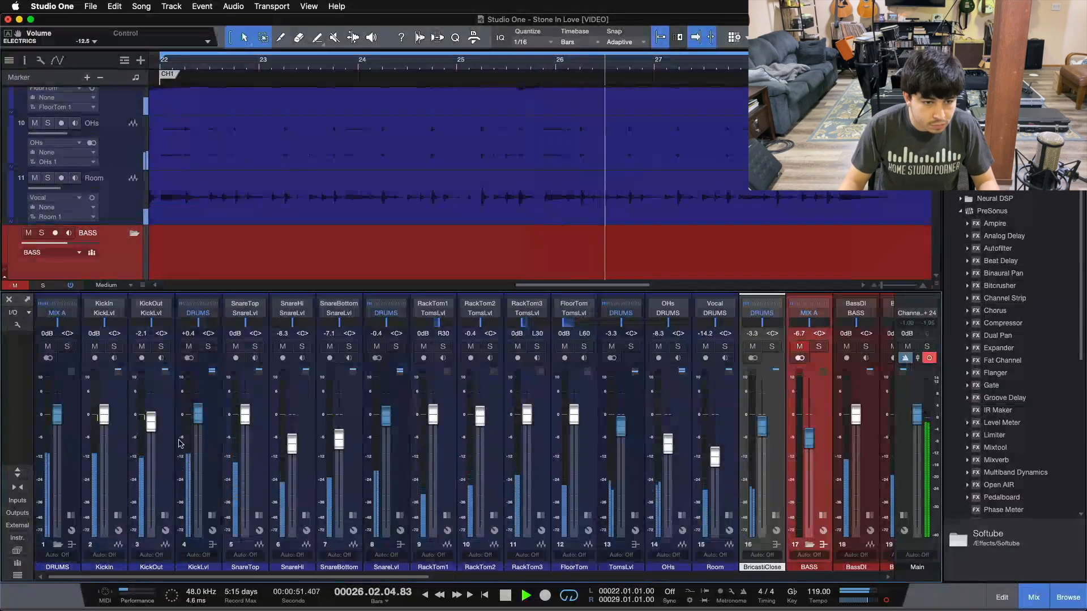
Nudge KickLvl and SnareLvl up together, TomsLvl to -2.9 dB, and OHs to -7.9 dB.
{"action": "left_click", "coordinate": [216, 496]}
{"action": "left_click", "coordinate": [396, 456], "text": "super"}
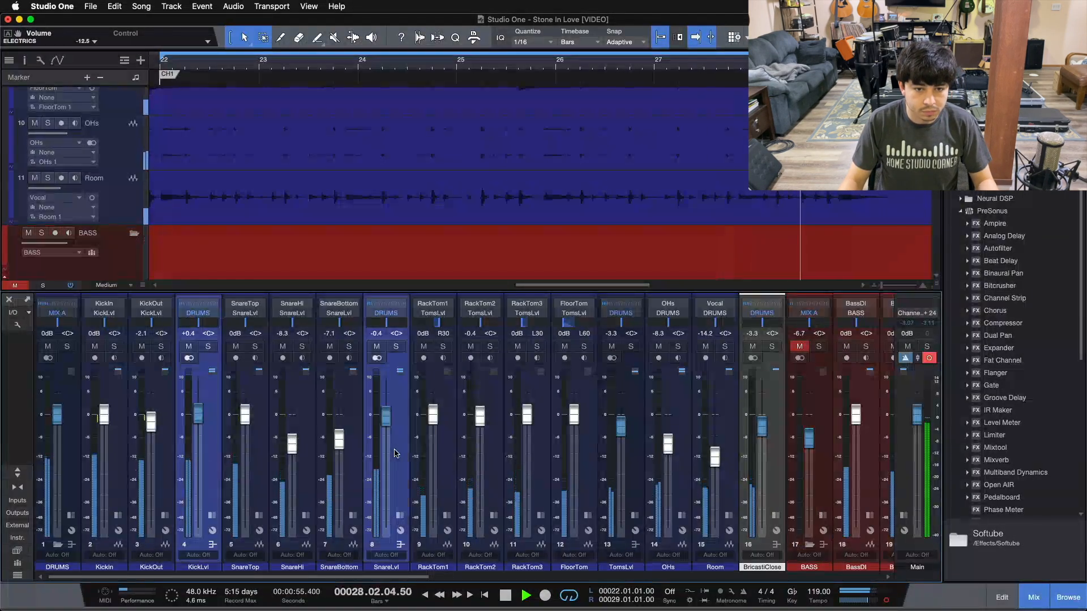
{"action": "left_click_drag", "start_coordinate": [199, 414], "coordinate": [201, 414]}
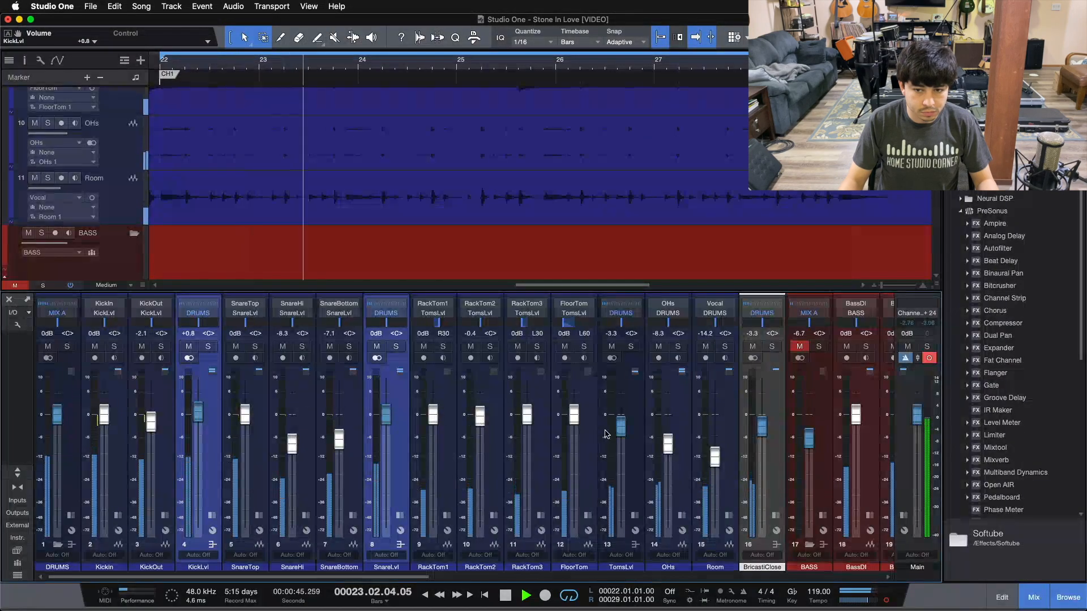
{"action": "left_click_drag", "start_coordinate": [620, 431], "coordinate": [620, 427]}
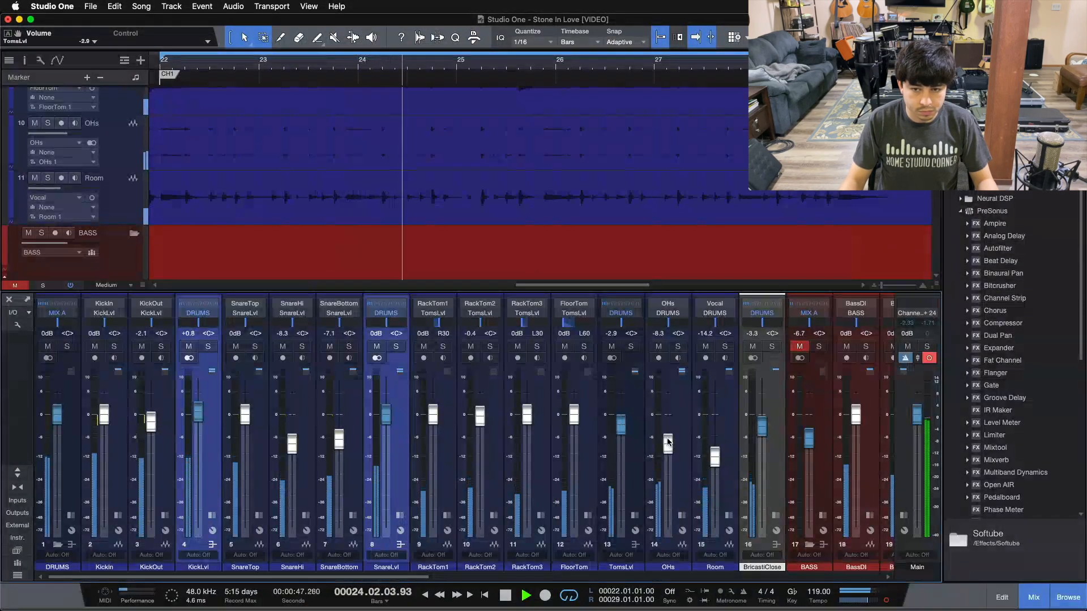
{"action": "scroll", "coordinate": [670, 447], "scroll_direction": "right", "scroll_amount": 5}
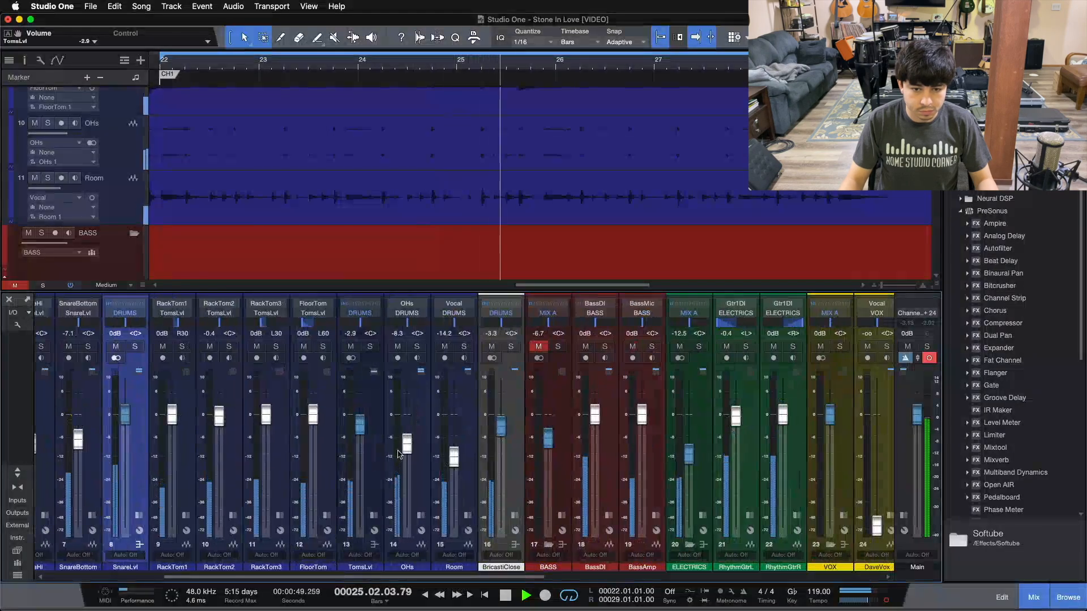
{"action": "left_click_drag", "start_coordinate": [407, 445], "coordinate": [407, 442]}
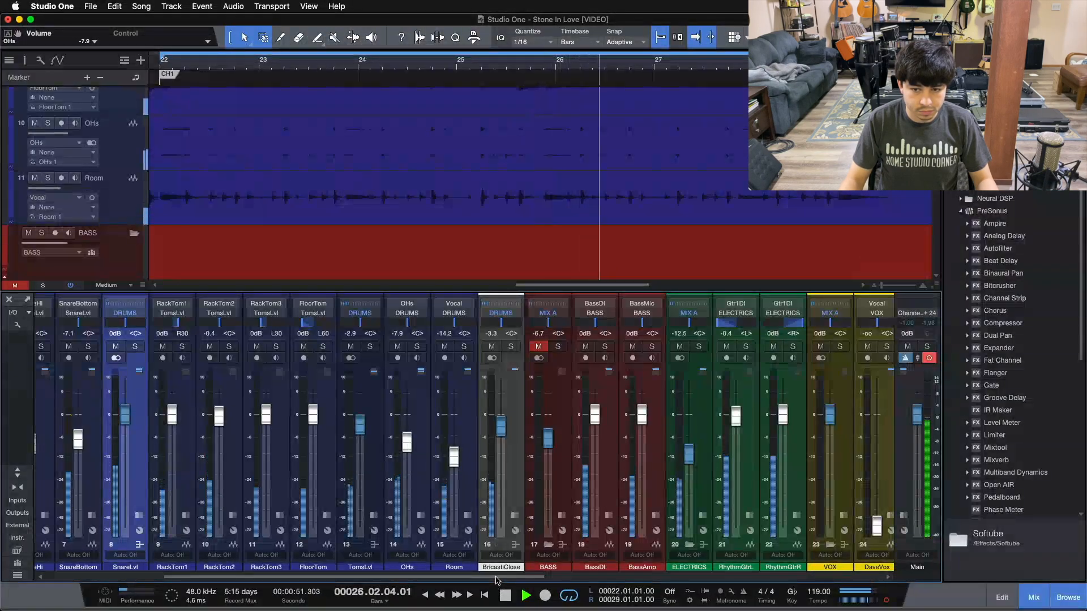
Lift ELECTRICS to -10.0 dB, then unmute BASS and fine-tune its level.
{"action": "scroll", "coordinate": [487, 577], "scroll_direction": "right", "scroll_amount": 5}
{"action": "scroll", "coordinate": [462, 454], "scroll_direction": "up", "scroll_amount": 3}
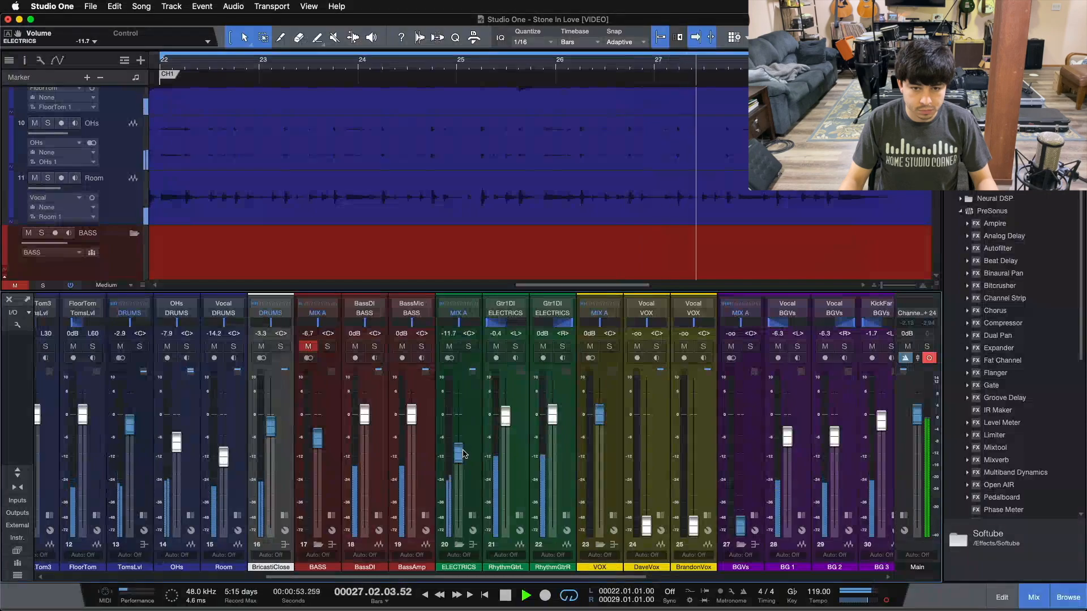
{"action": "left_click_drag", "start_coordinate": [461, 452], "coordinate": [460, 451]}
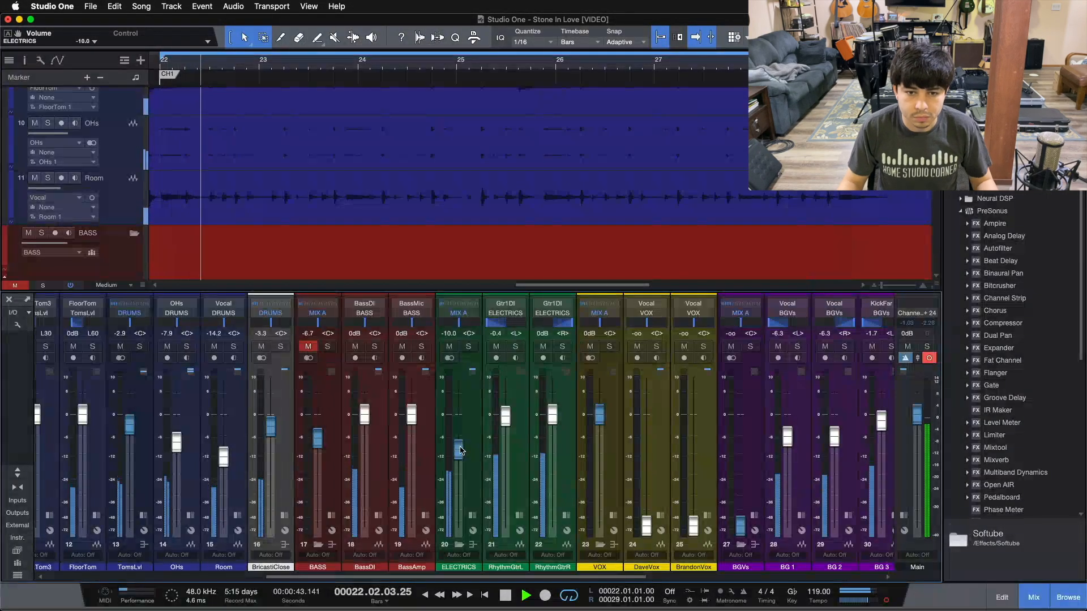
{"action": "left_click", "coordinate": [309, 347]}
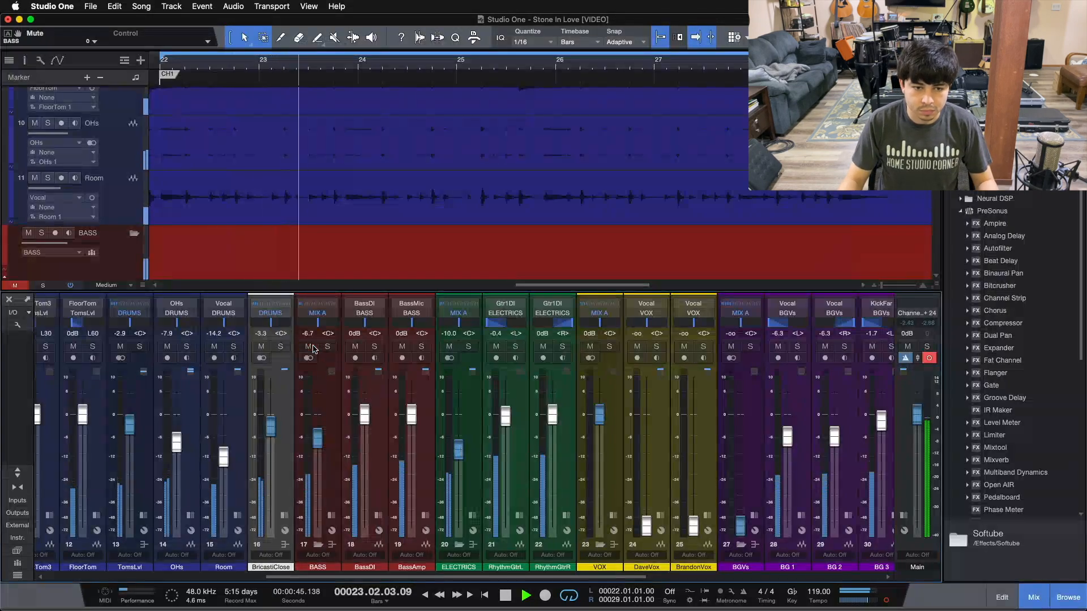
{"action": "left_click_drag", "start_coordinate": [319, 447], "coordinate": [320, 446]}
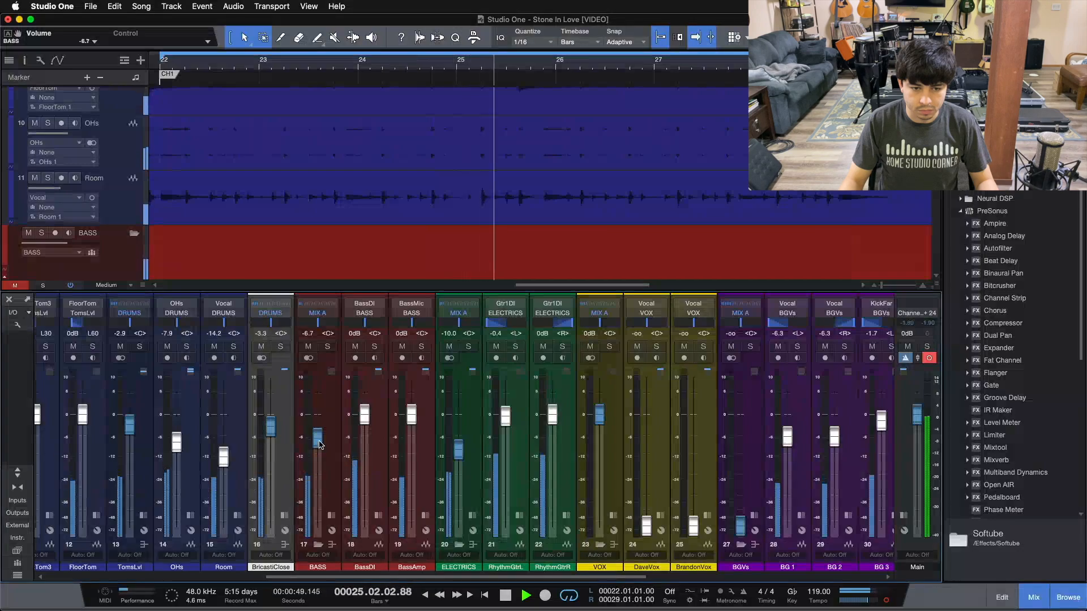
{"action": "left_click_drag", "start_coordinate": [308, 577], "coordinate": [419, 494]}
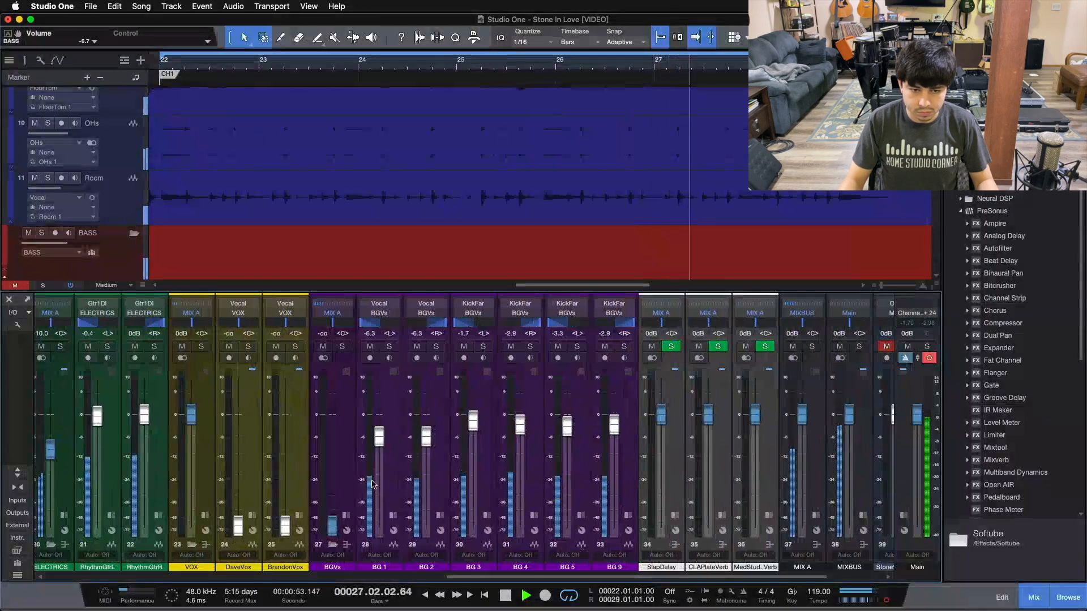
Bring the BGVs bus up from silence and raise it further.
{"action": "left_click_drag", "start_coordinate": [332, 525], "coordinate": [332, 480]}
{"action": "scroll", "coordinate": [331, 476], "scroll_direction": "up", "scroll_amount": 3}
{"action": "left_click_drag", "start_coordinate": [332, 475], "coordinate": [333, 533]}
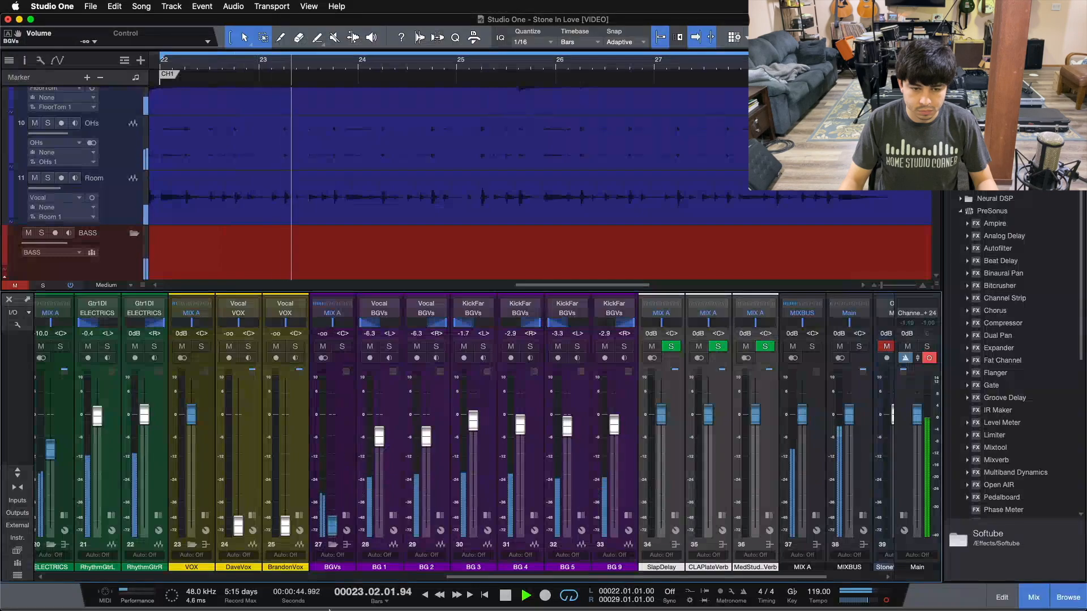
{"action": "mouse_move", "coordinate": [452, 577]}
{"action": "left_mouse_down"}
{"action": "mouse_move", "coordinate": [249, 578]}
{"action": "mouse_move", "coordinate": [496, 577]}
{"action": "mouse_move", "coordinate": [456, 576]}
{"action": "left_mouse_up"}
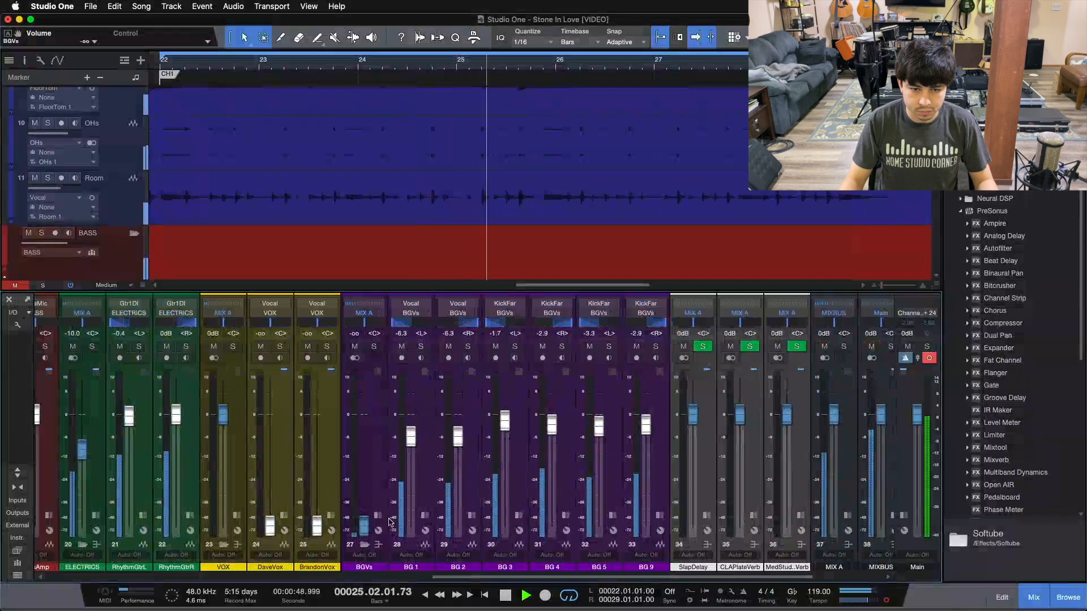
Raise BricastiClose slightly, compare it muted and unmuted, and fine-tune its level.
{"action": "left_click", "coordinate": [887, 601]}
{"action": "left_click_drag", "start_coordinate": [598, 578], "coordinate": [213, 577]}
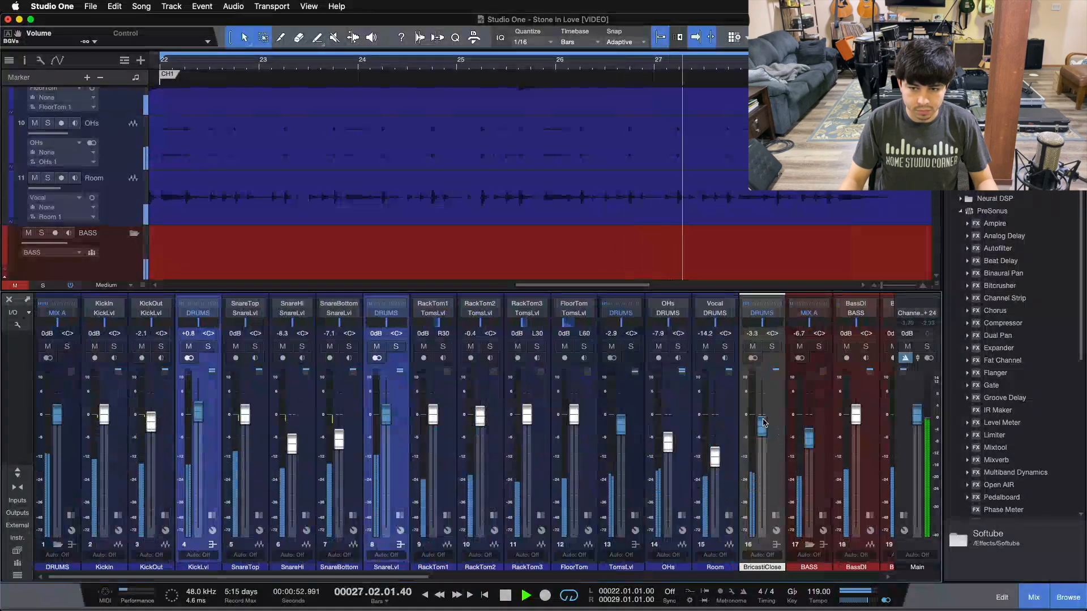
{"action": "left_click_drag", "start_coordinate": [762, 425], "coordinate": [762, 421]}
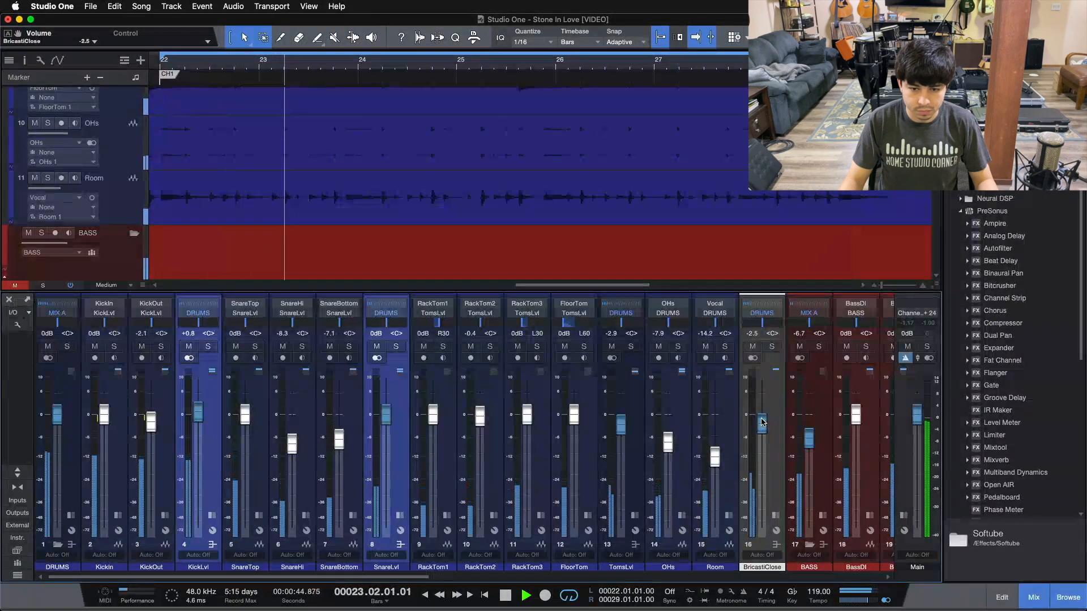
{"action": "left_click_drag", "start_coordinate": [359, 576], "coordinate": [809, 576]}
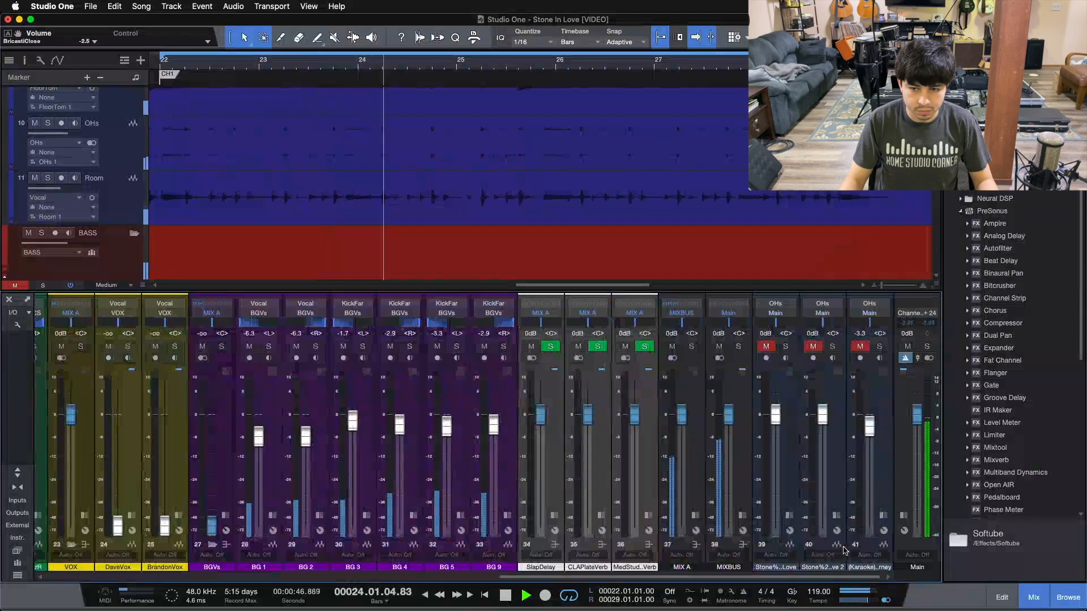
{"action": "left_click_drag", "start_coordinate": [687, 577], "coordinate": [298, 577]}
{"action": "left_click", "coordinate": [595, 347]}
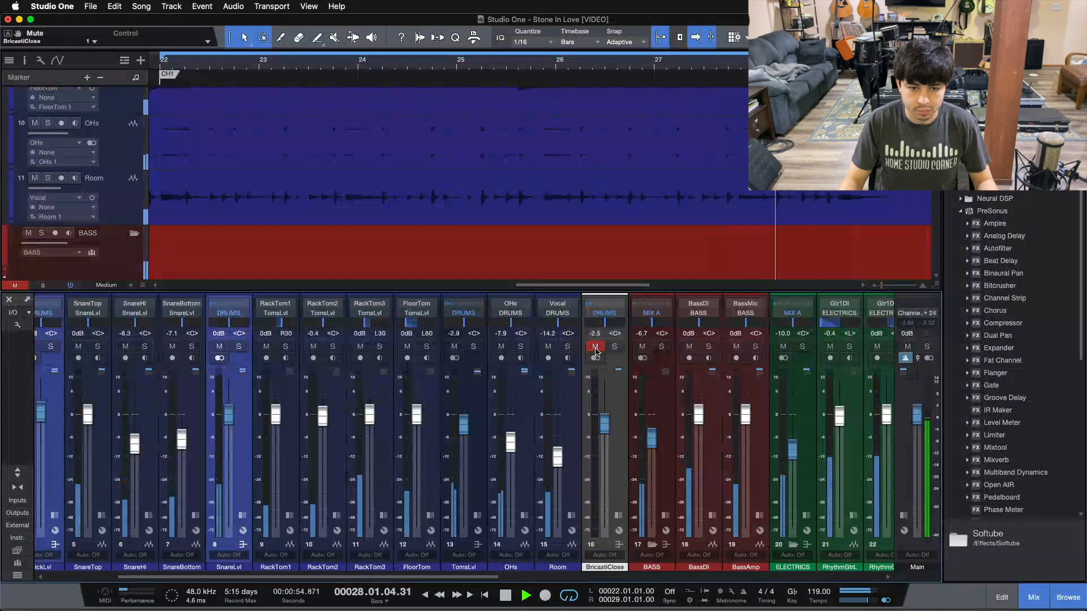
{"action": "left_click", "coordinate": [595, 347]}
{"action": "left_click_drag", "start_coordinate": [605, 425], "coordinate": [605, 424]}
{"action": "scroll", "coordinate": [606, 423], "scroll_direction": "down", "scroll_amount": 1}
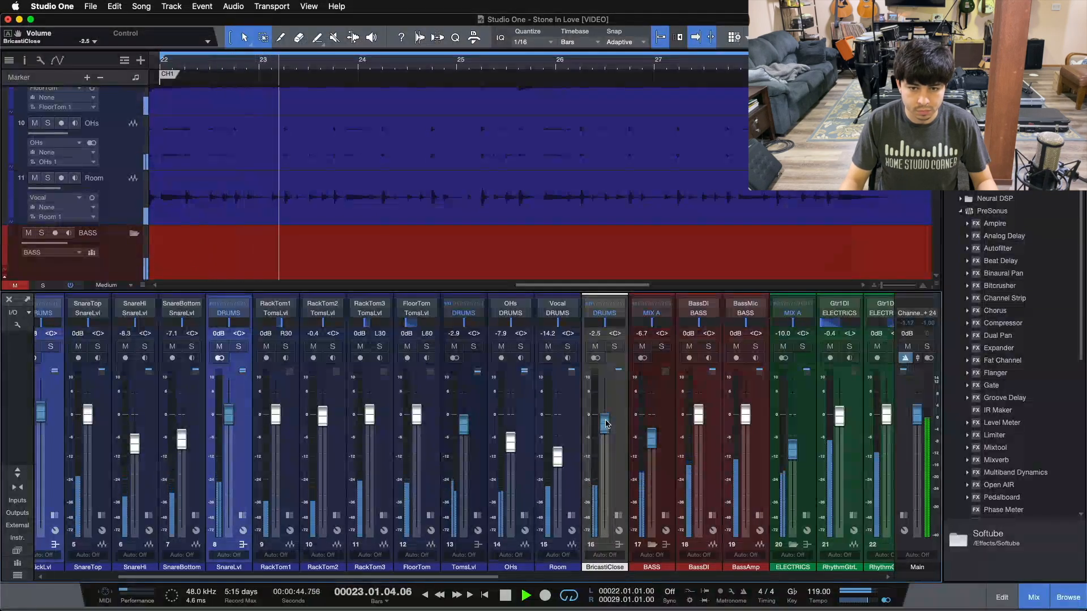
{"action": "left_click_drag", "start_coordinate": [466, 577], "coordinate": [967, 557]}
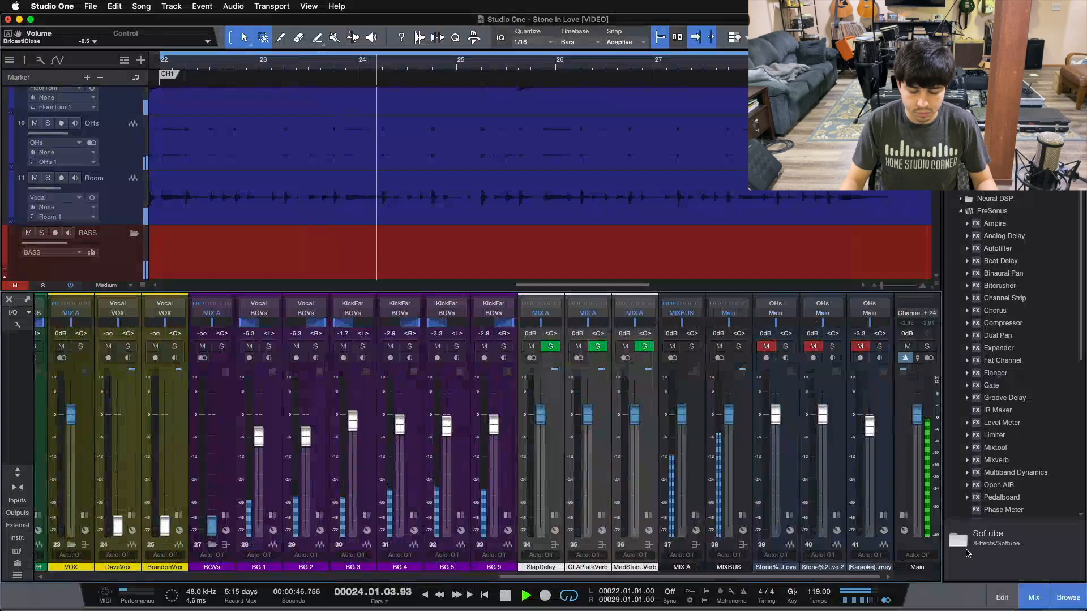
Stop playback, select BGVs then MIXBUS, and open the MIX A bus's Mix FX panel.
{"action": "key", "text": "space"}
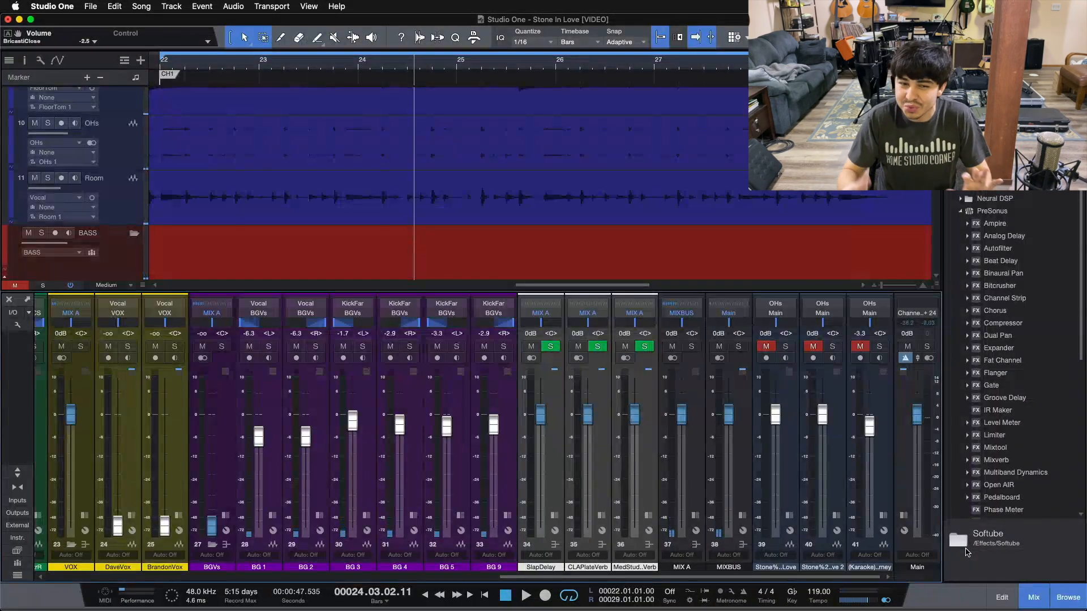
{"action": "left_click", "coordinate": [224, 412]}
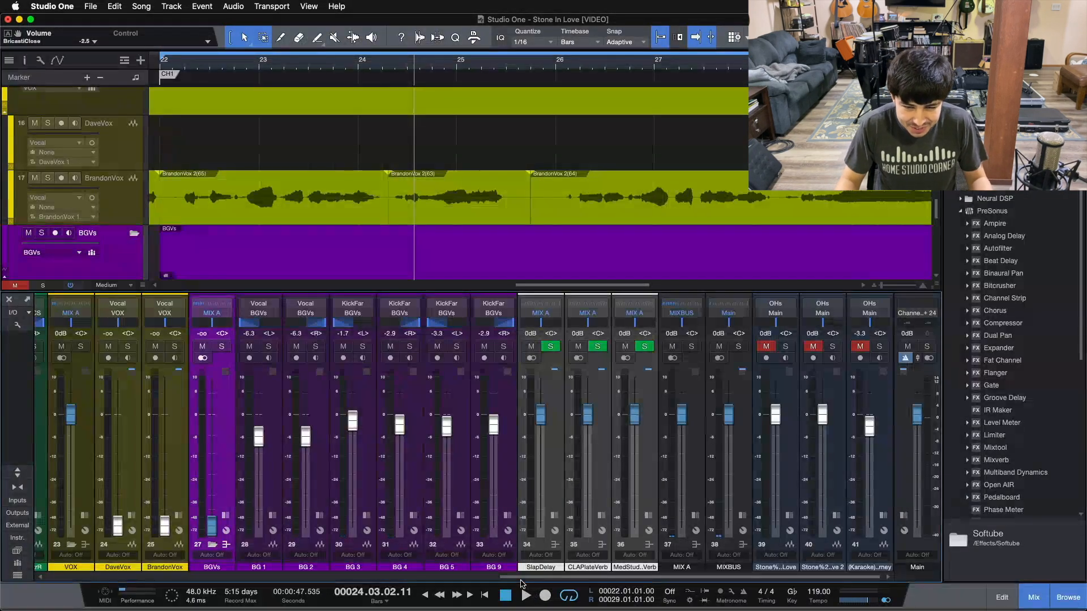
{"action": "left_click", "coordinate": [695, 451]}
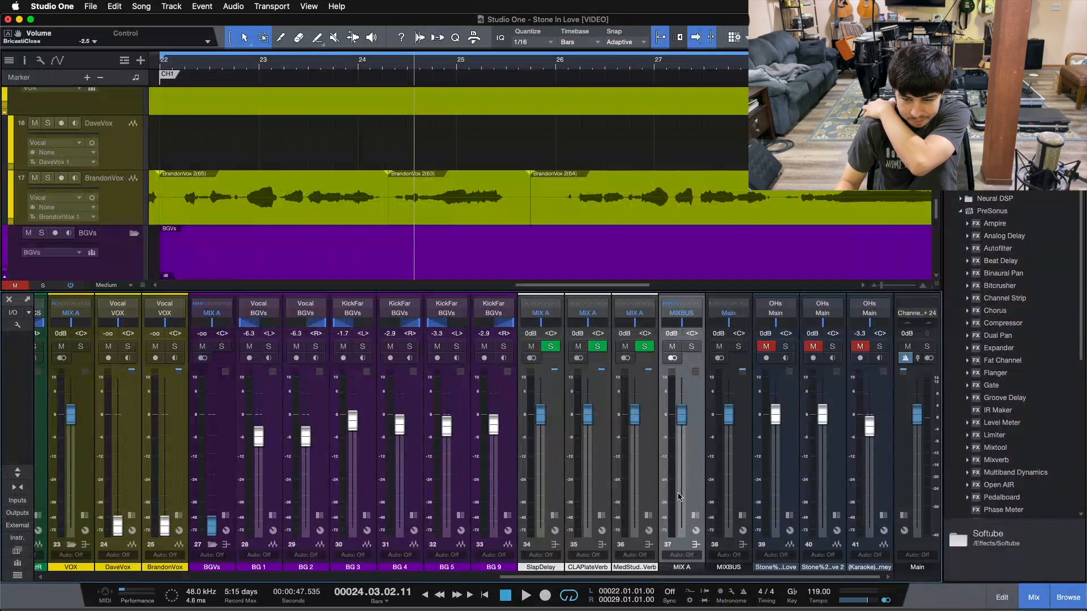
{"action": "mouse_move", "coordinate": [626, 576]}
{"action": "left_mouse_down"}
{"action": "mouse_move", "coordinate": [220, 576]}
{"action": "mouse_move", "coordinate": [638, 580]}
{"action": "left_mouse_up"}
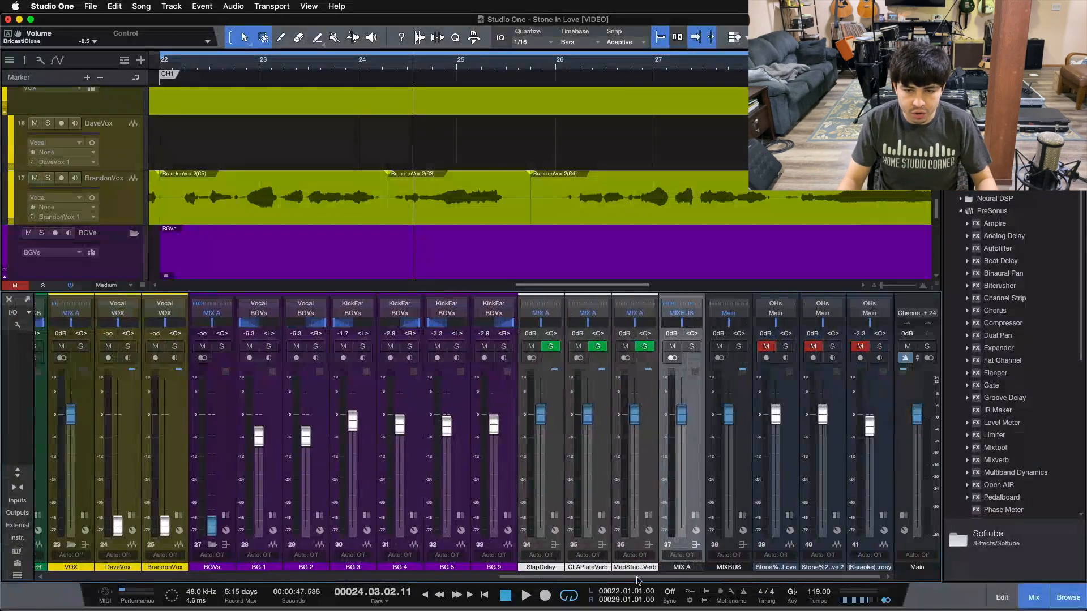
{"action": "left_click", "coordinate": [695, 515]}
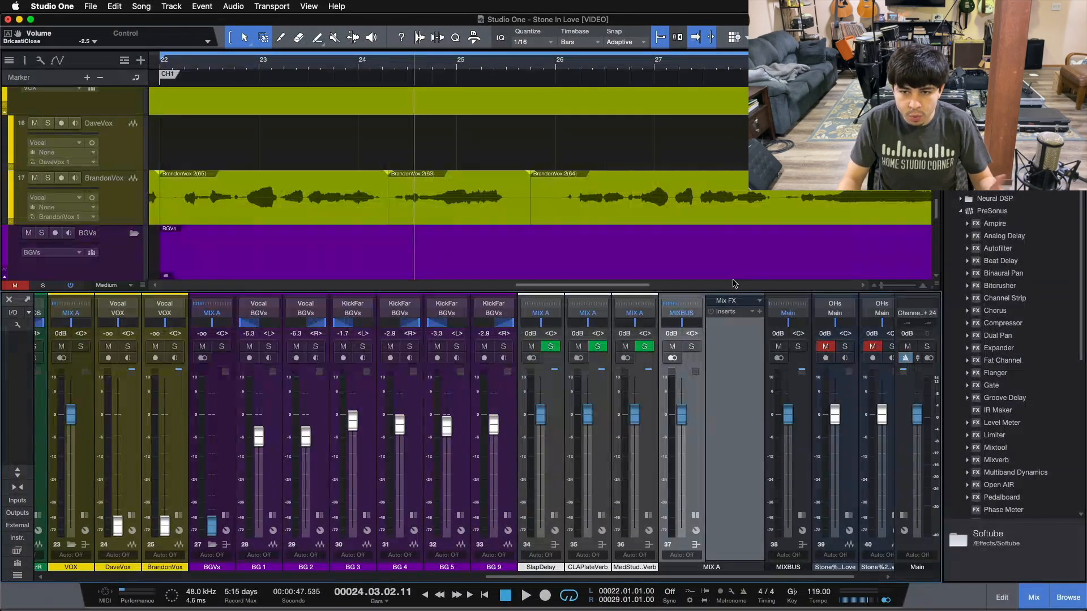
Load Console Shaper as MIX A's Mix FX and place its editor over the mixer.
{"action": "left_click", "coordinate": [725, 302]}
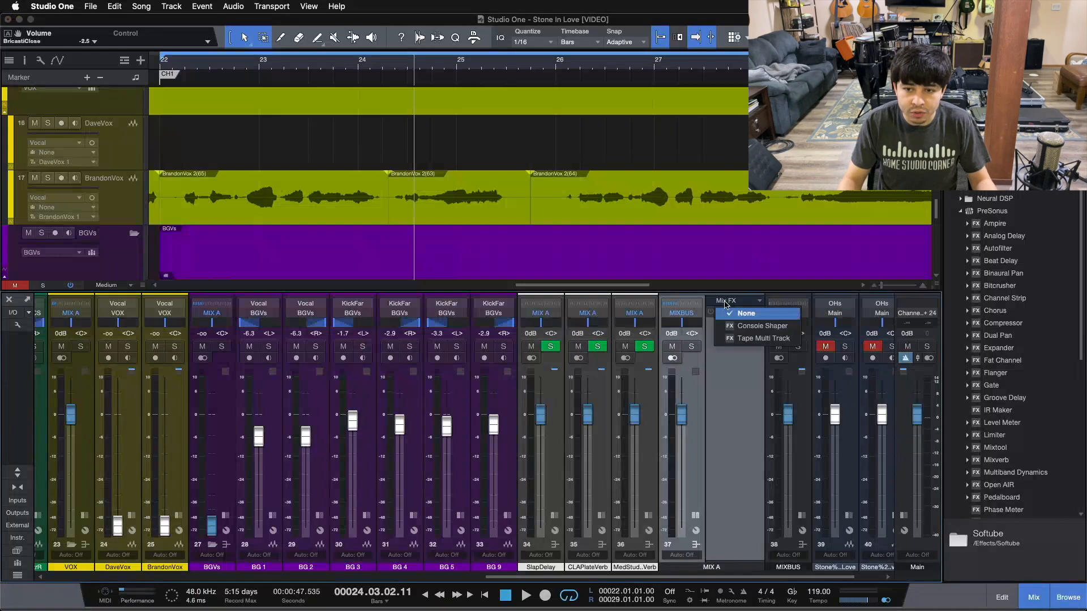
{"action": "left_click", "coordinate": [746, 327]}
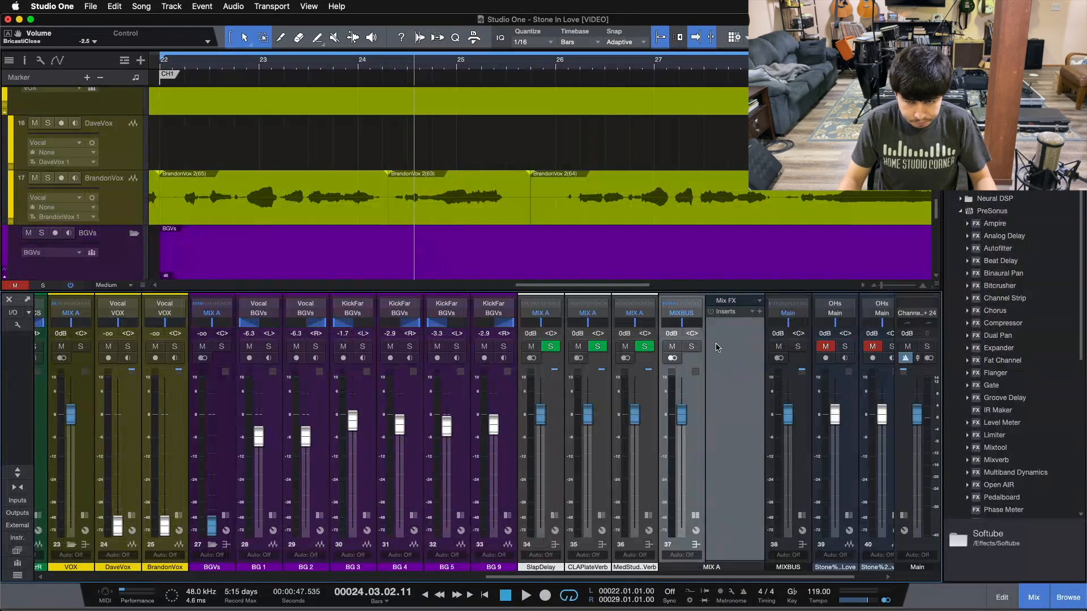
{"action": "left_click_drag", "start_coordinate": [572, 248], "coordinate": [730, 337]}
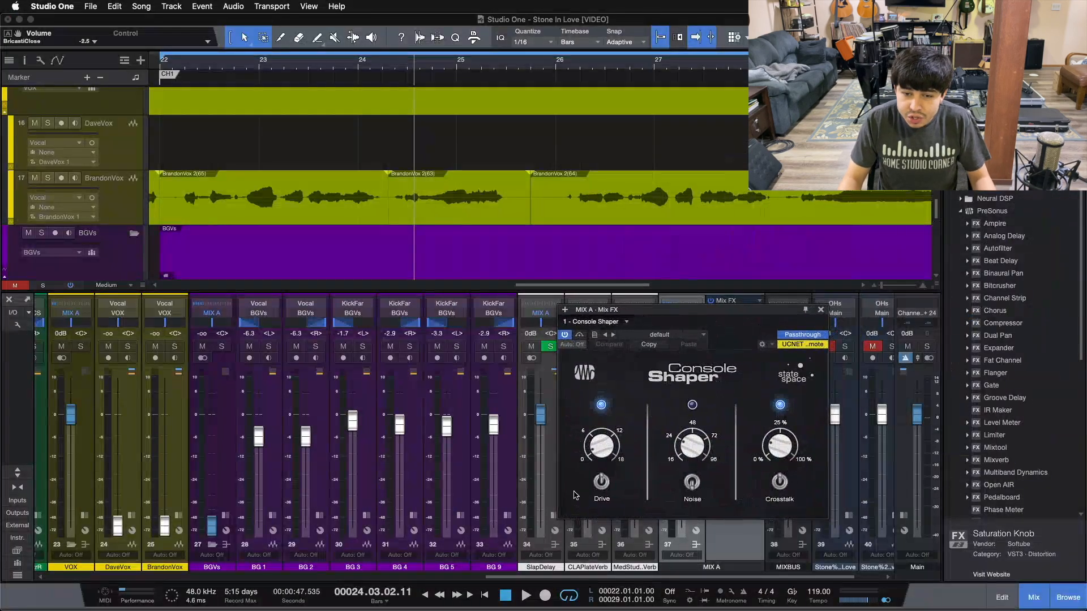
Set Console Shaper's drive to about 8 dB, move its window lower right, and stop playback.
{"action": "left_click_drag", "start_coordinate": [601, 454], "coordinate": [605, 591]}
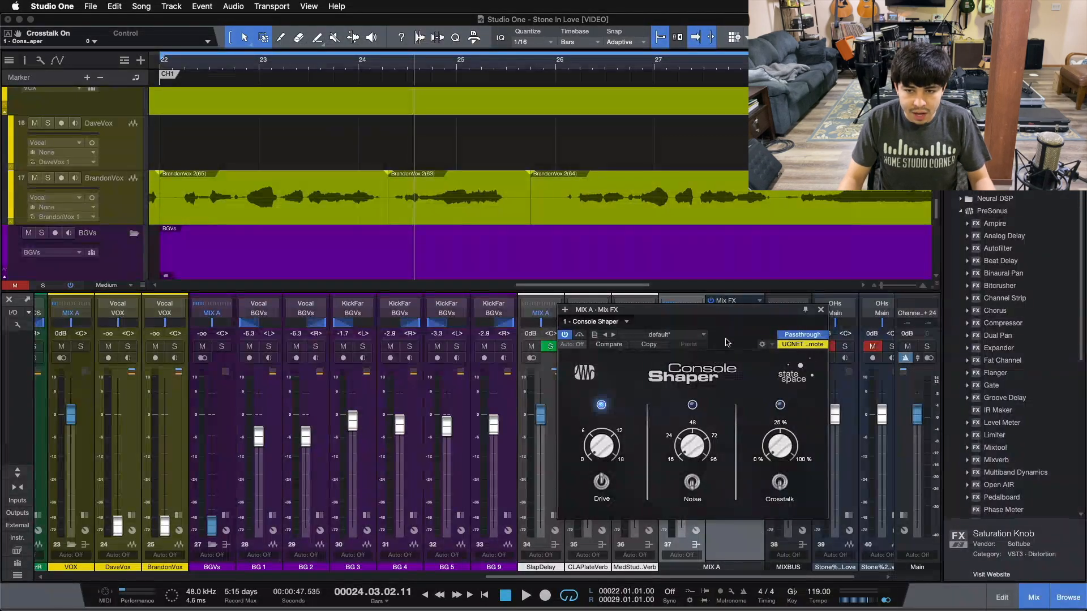
{"action": "left_click_drag", "start_coordinate": [727, 343], "coordinate": [706, 336]}
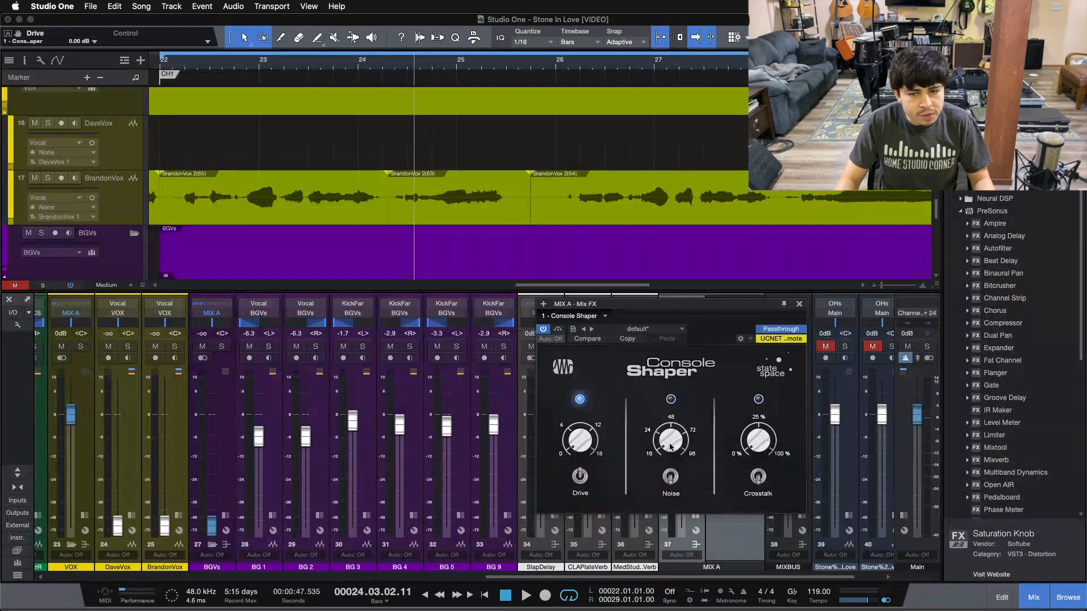
{"action": "left_click_drag", "start_coordinate": [718, 311], "coordinate": [760, 355]}
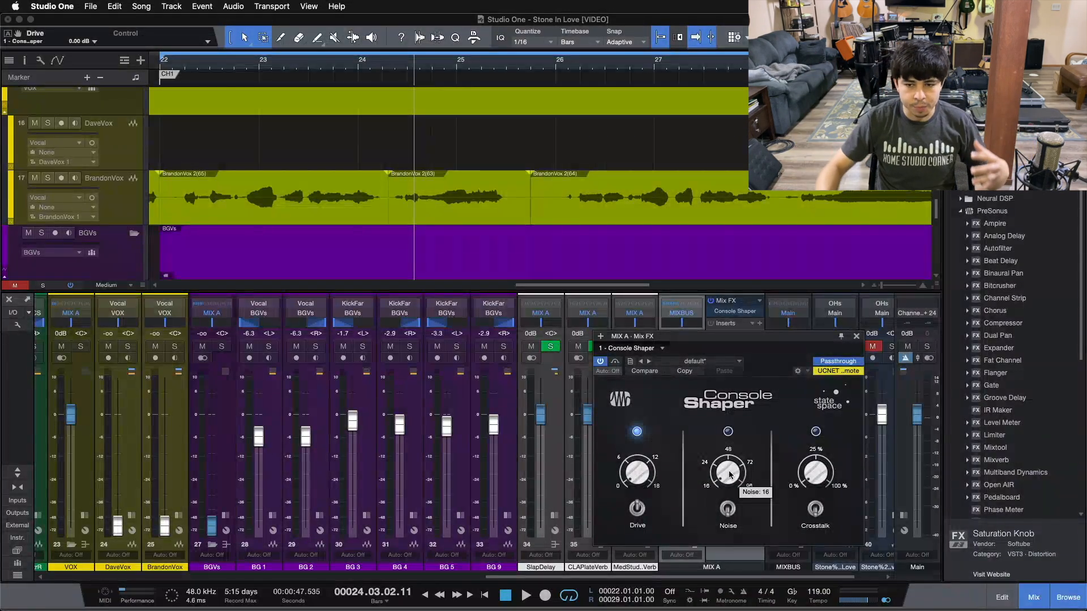
{"action": "left_click_drag", "start_coordinate": [641, 513], "coordinate": [652, 441]}
{"action": "key", "text": "space"}
{"action": "key", "text": "space"}
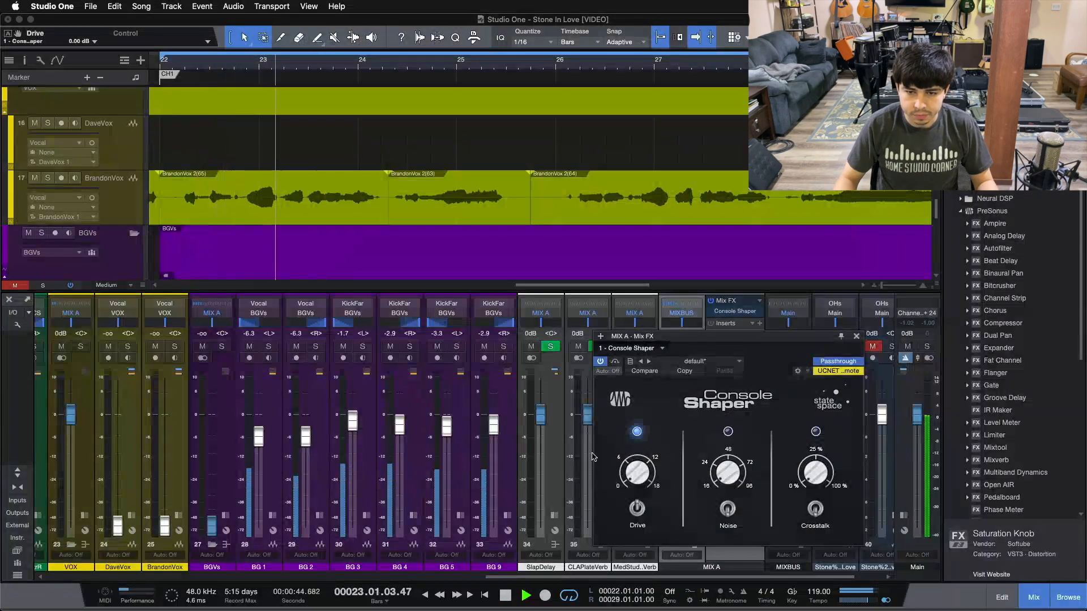
{"action": "left_click", "coordinate": [638, 508]}
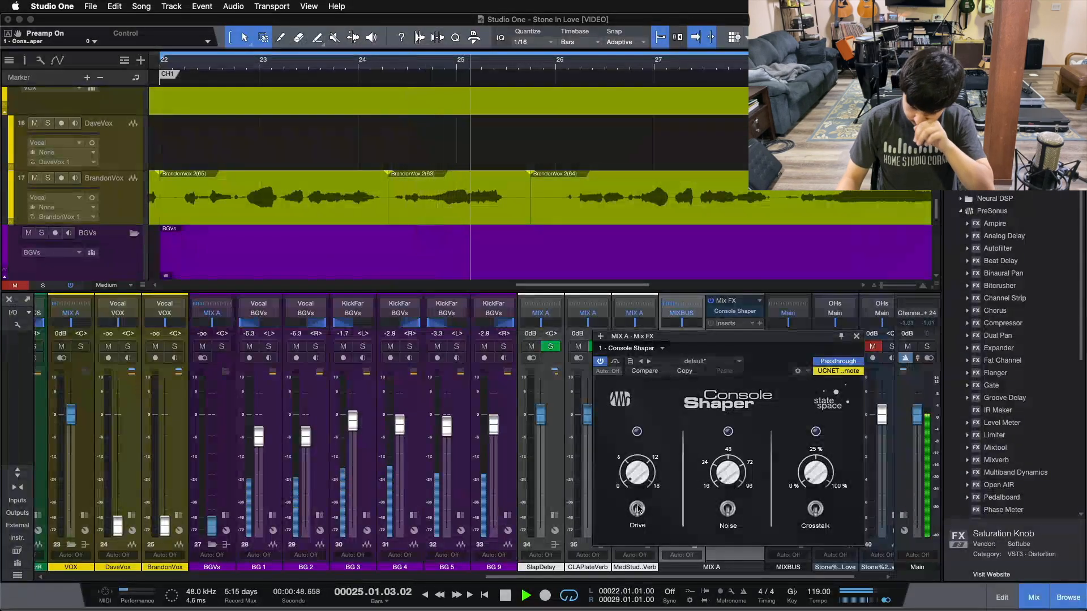
{"action": "left_click", "coordinate": [638, 508]}
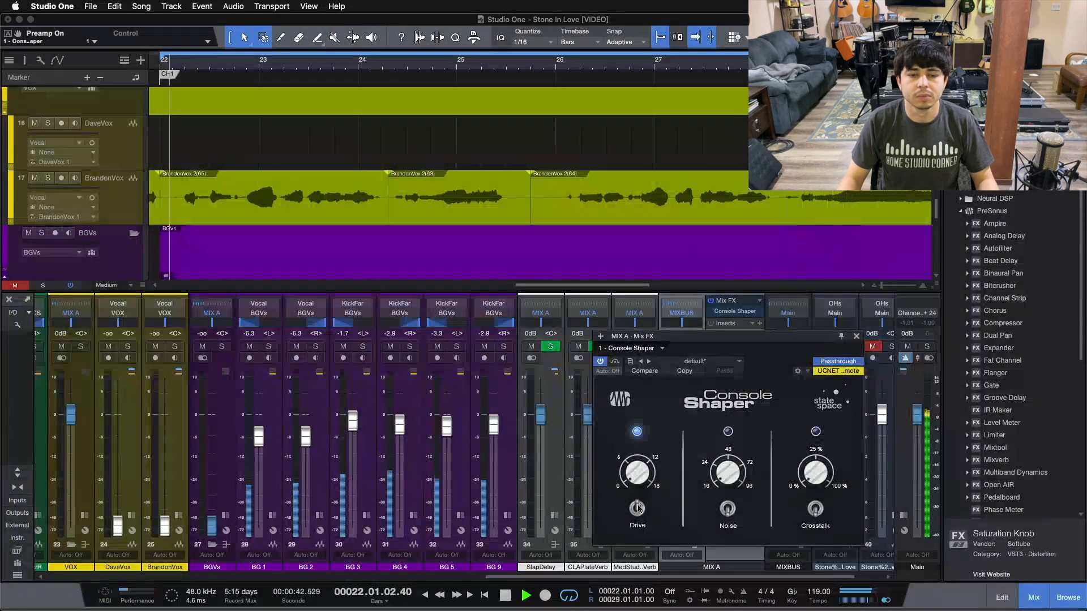
{"action": "left_click", "coordinate": [638, 508]}
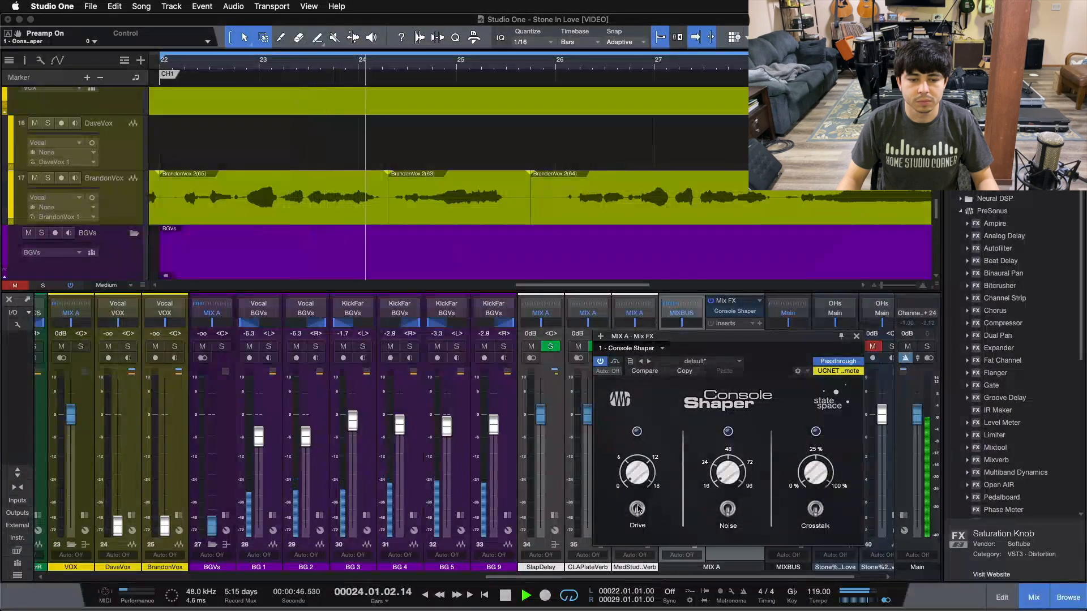
{"action": "left_click", "coordinate": [637, 508]}
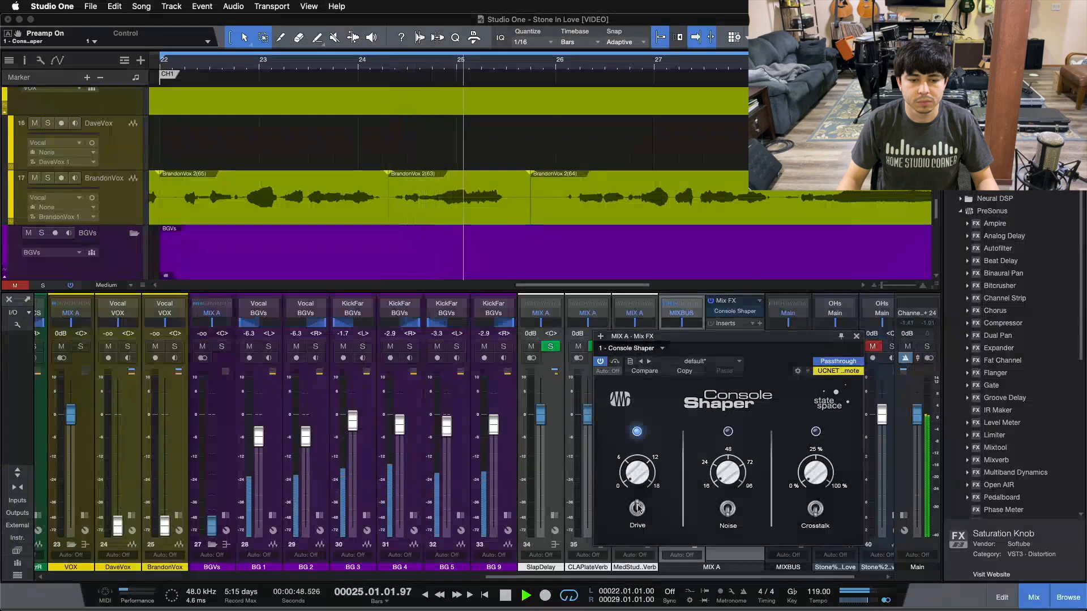
{"action": "left_click", "coordinate": [638, 508]}
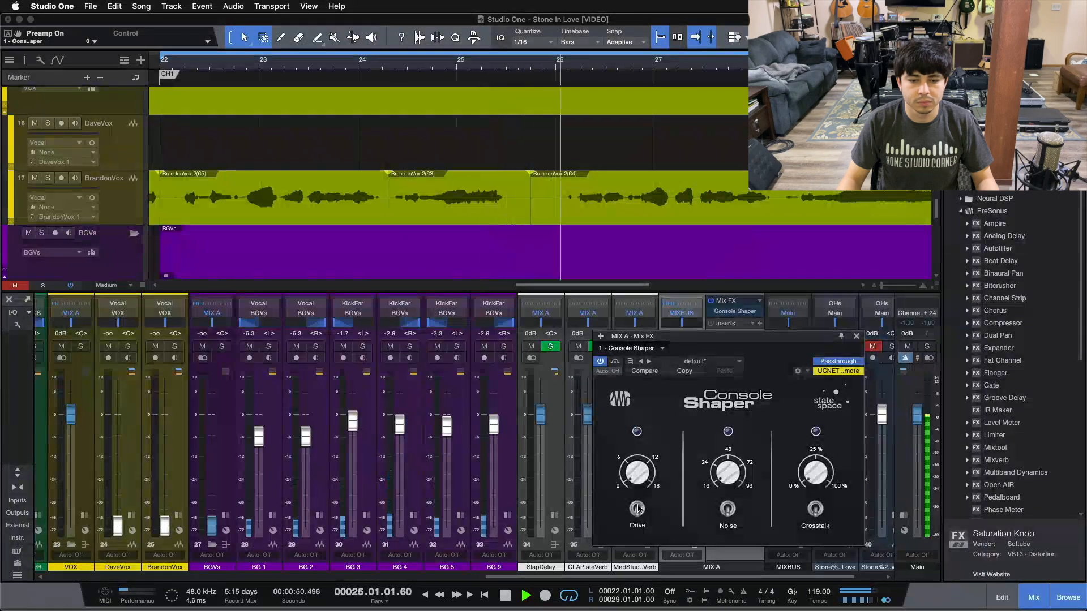
{"action": "left_click", "coordinate": [638, 509]}
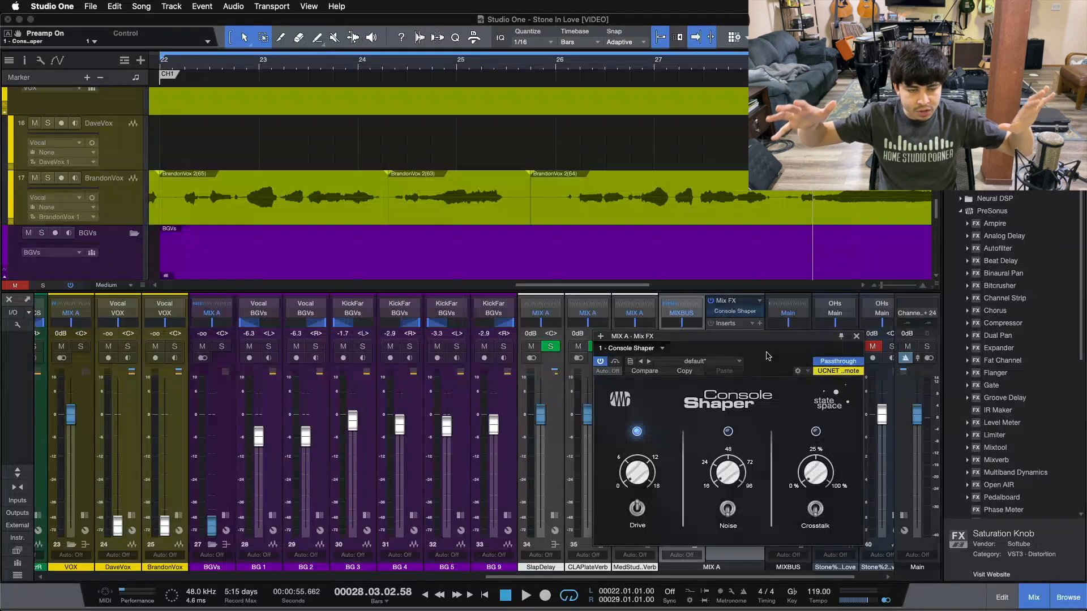
Replay the loop, compare the Drive stage on and off, then raise drive to 18 dB.
{"action": "key", "text": "space"}
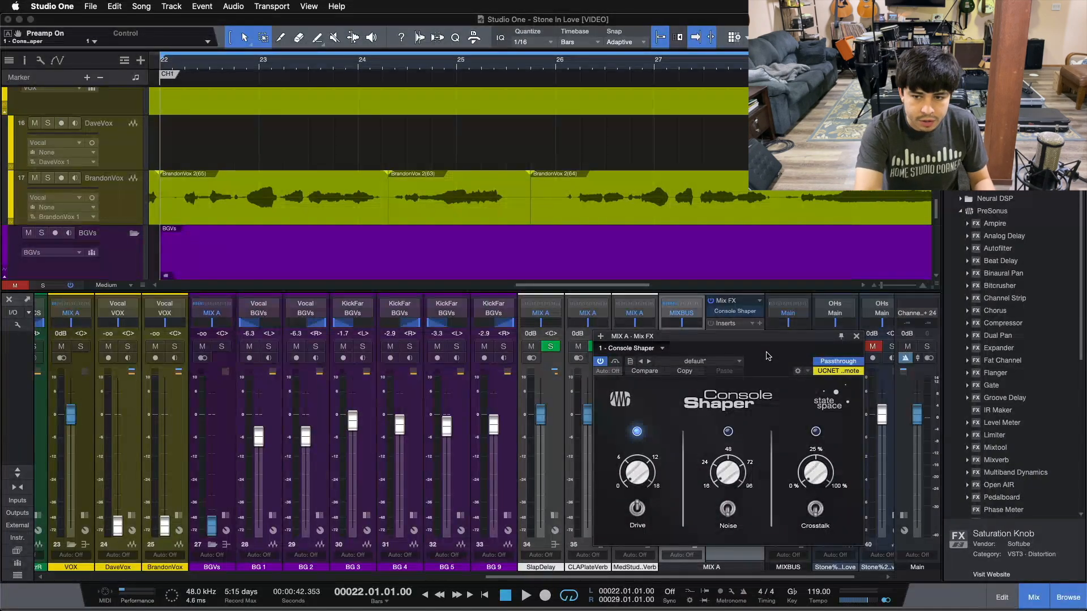
{"action": "key", "text": "space"}
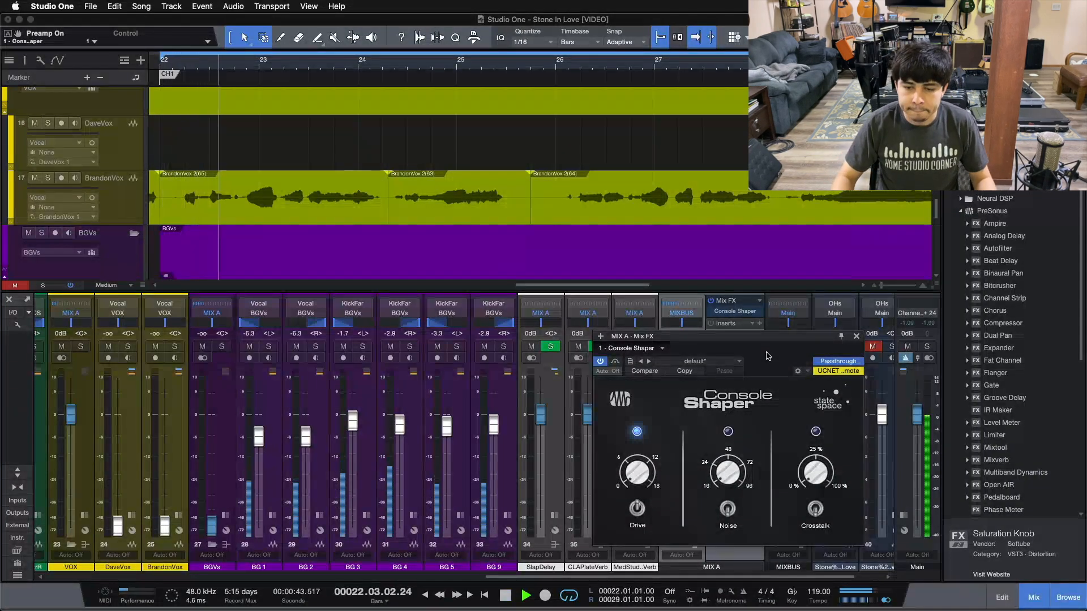
{"action": "left_click", "coordinate": [638, 508]}
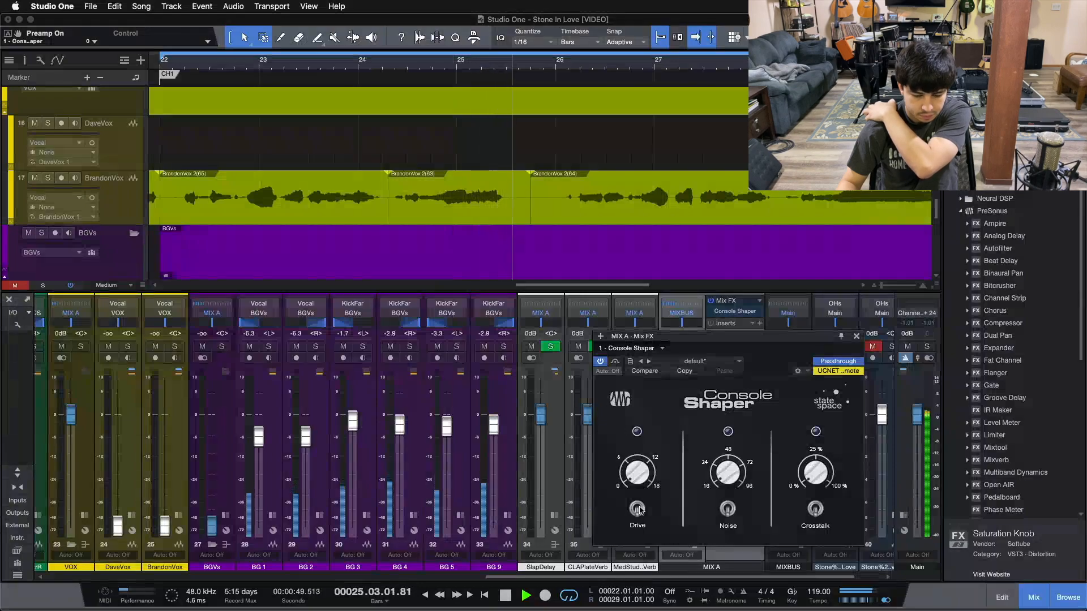
{"action": "left_click", "coordinate": [639, 509]}
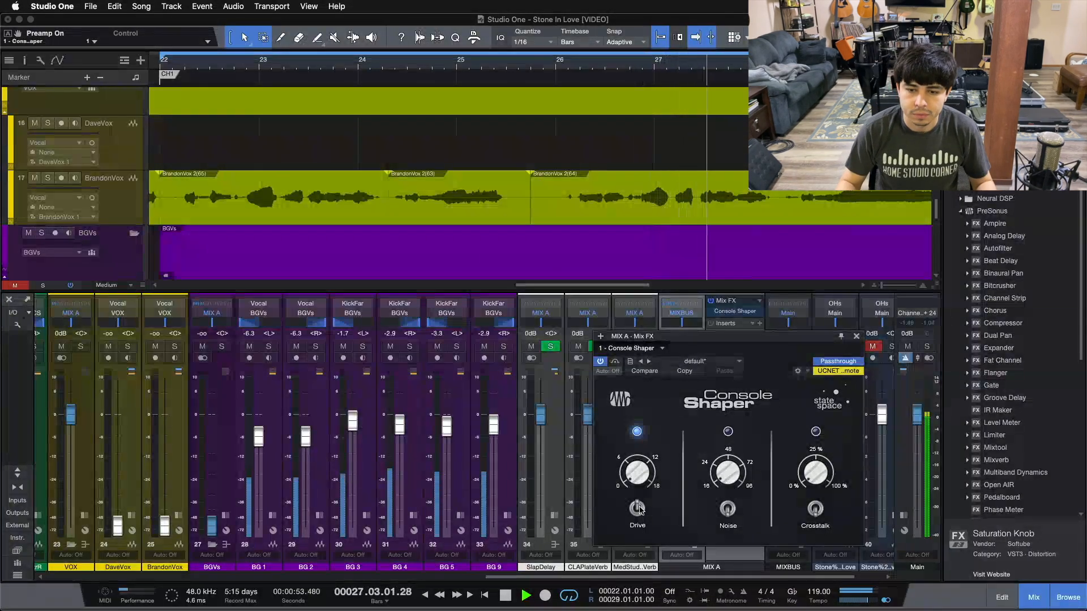
{"action": "left_click", "coordinate": [639, 509]}
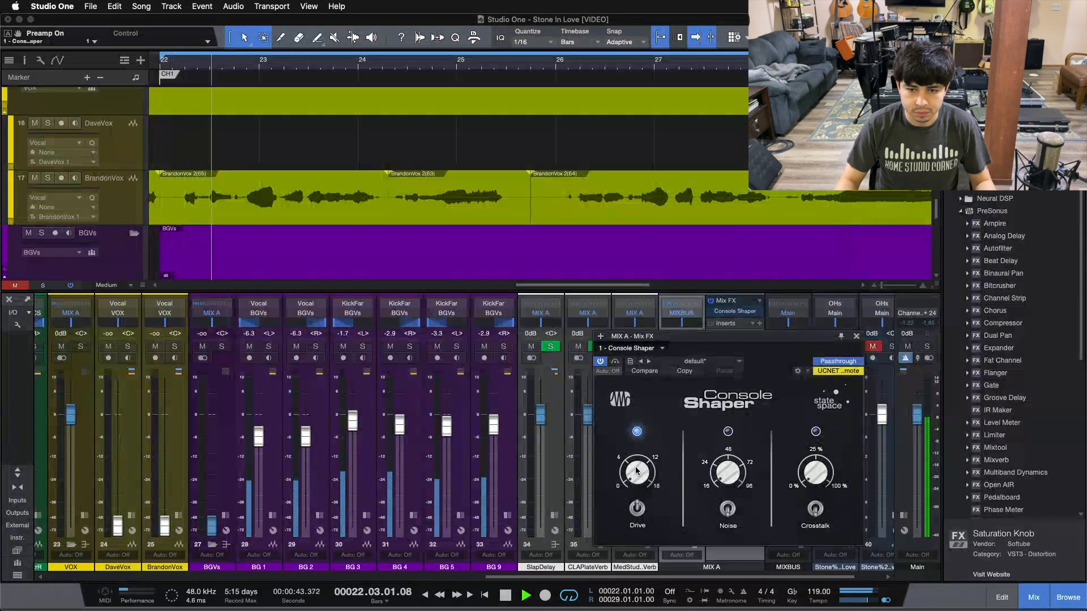
{"action": "left_click_drag", "start_coordinate": [634, 461], "coordinate": [671, 379]}
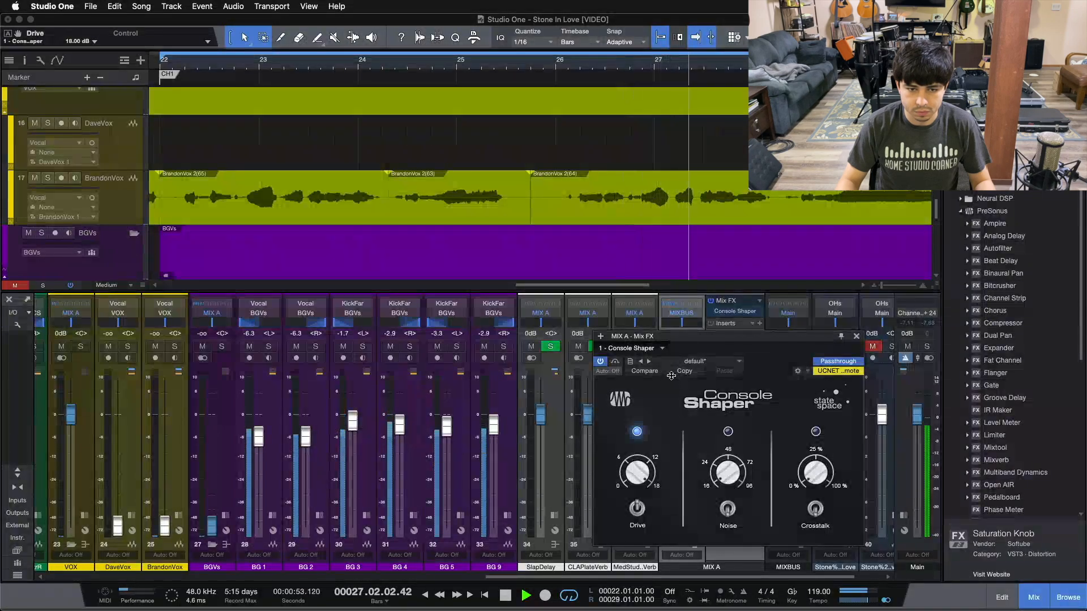
Lower Console Shaper's drive from 18 dB to about 11 dB and stop playback.
{"action": "left_click_drag", "start_coordinate": [670, 378], "coordinate": [630, 459]}
{"action": "key", "text": "space"}
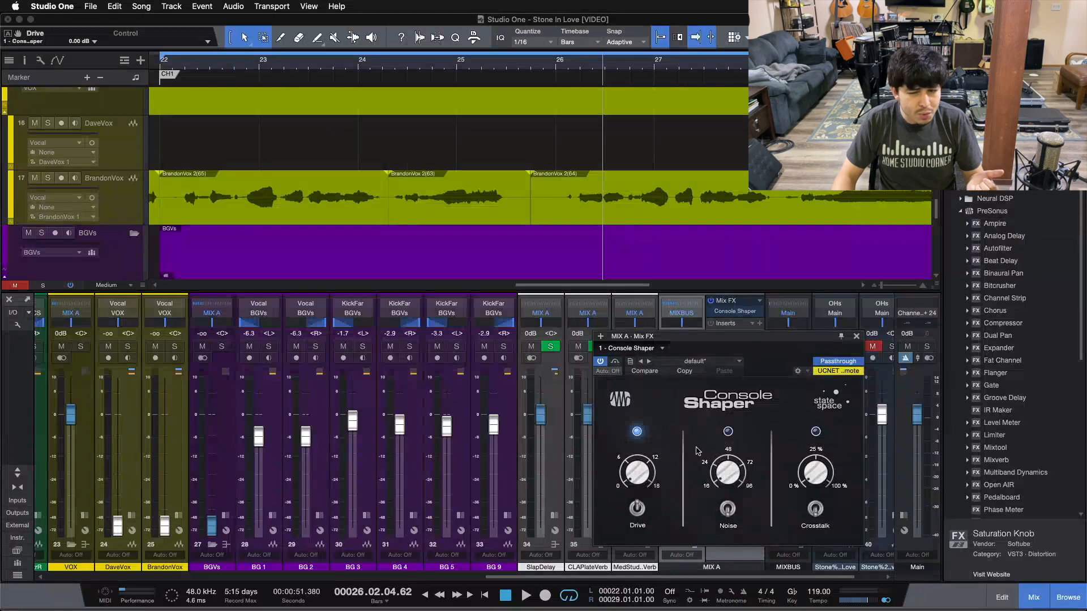
From the loop start, compare Console Shaper's Noise stage on and off, then start playback.
{"action": "key", "text": "space"}
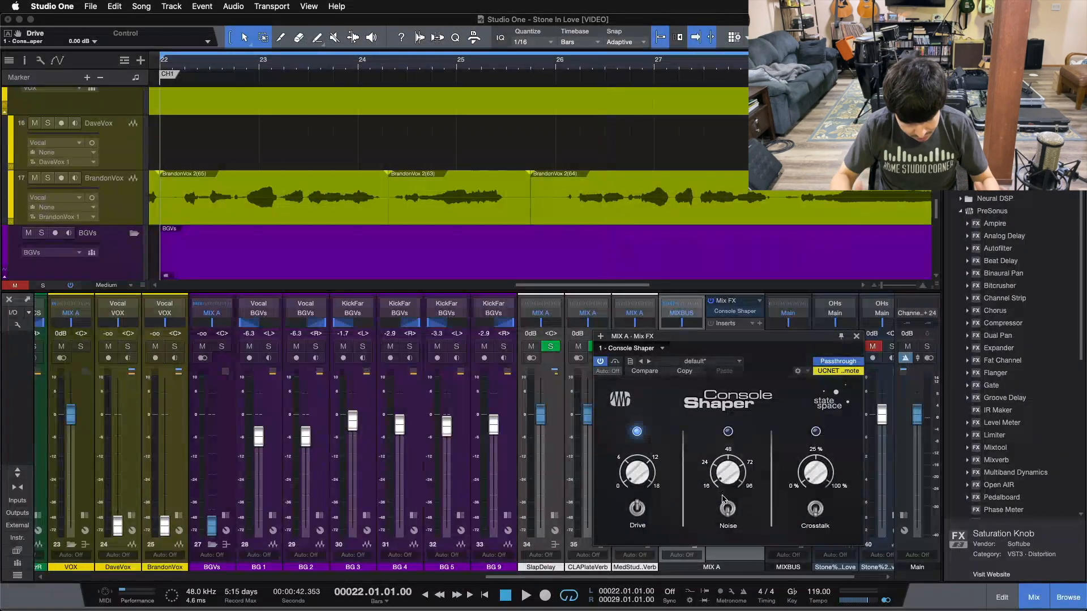
{"action": "left_click", "coordinate": [729, 508]}
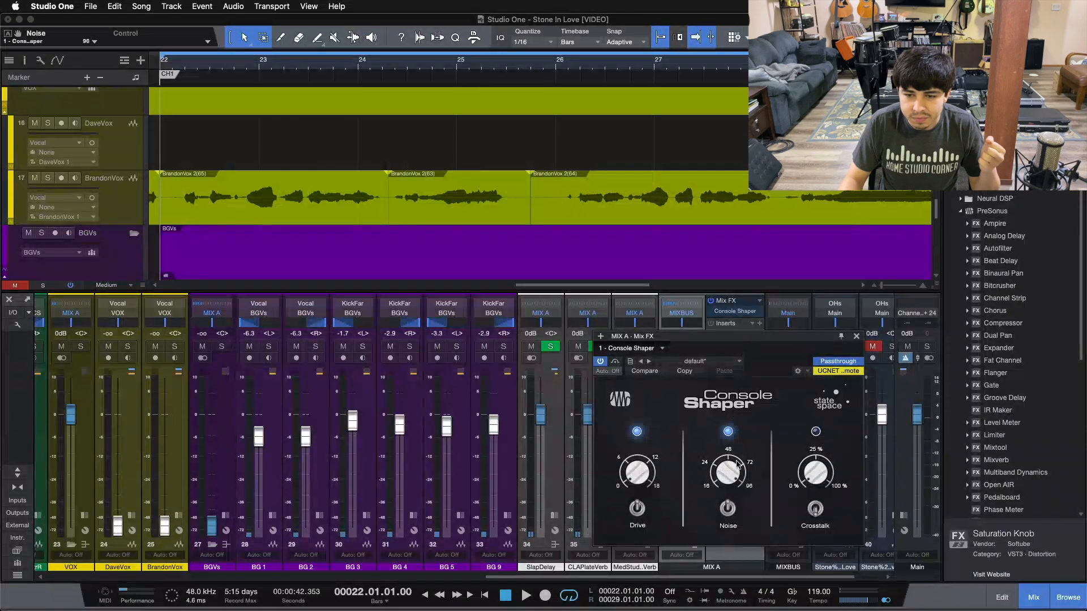
{"action": "left_click", "coordinate": [729, 509]}
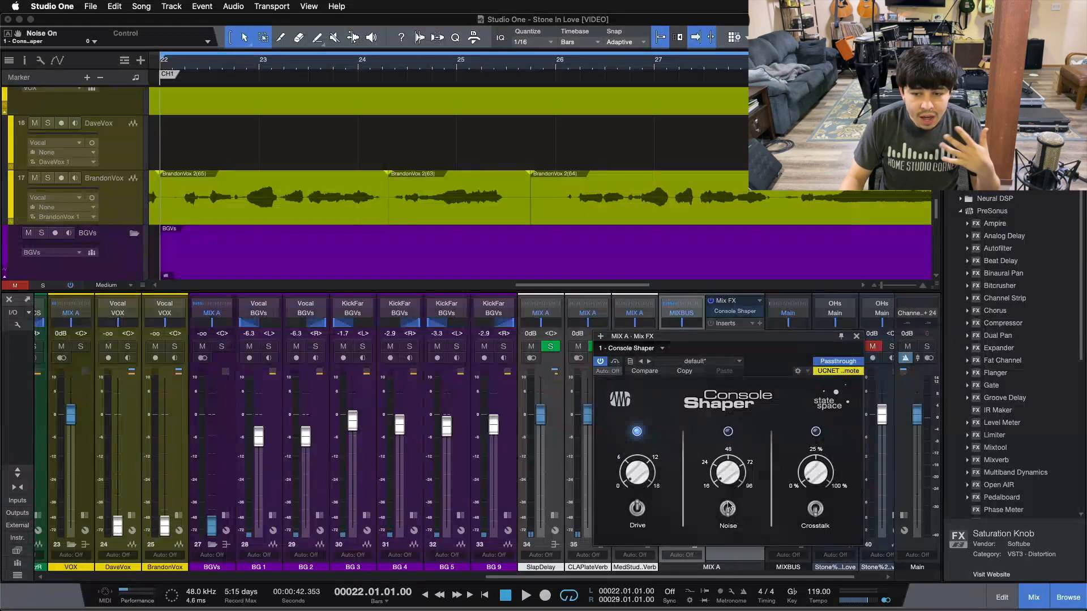
{"action": "left_click", "coordinate": [730, 509]}
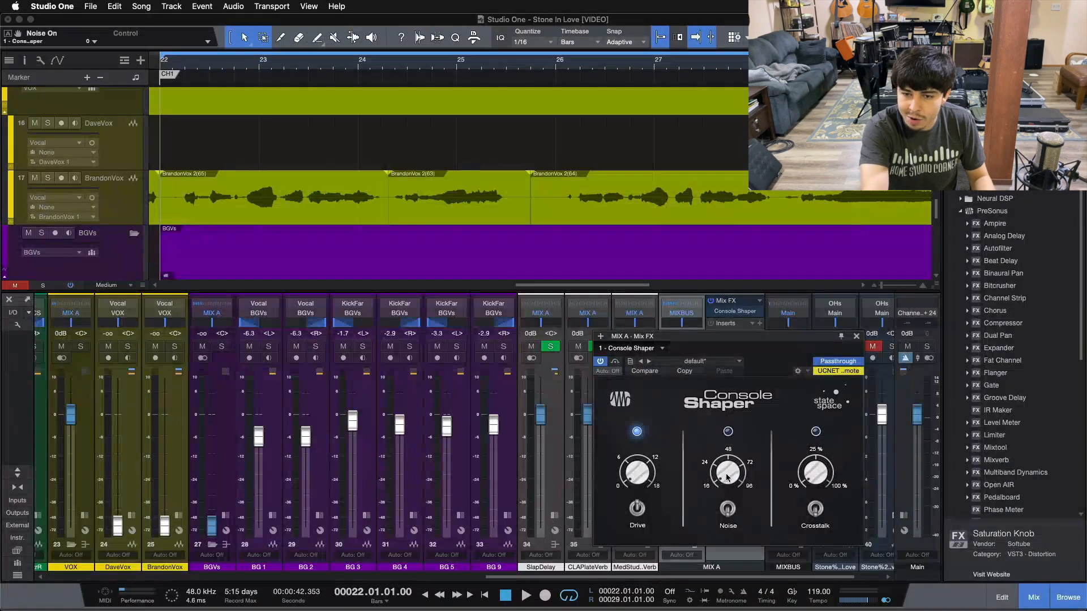
{"action": "key", "text": "space"}
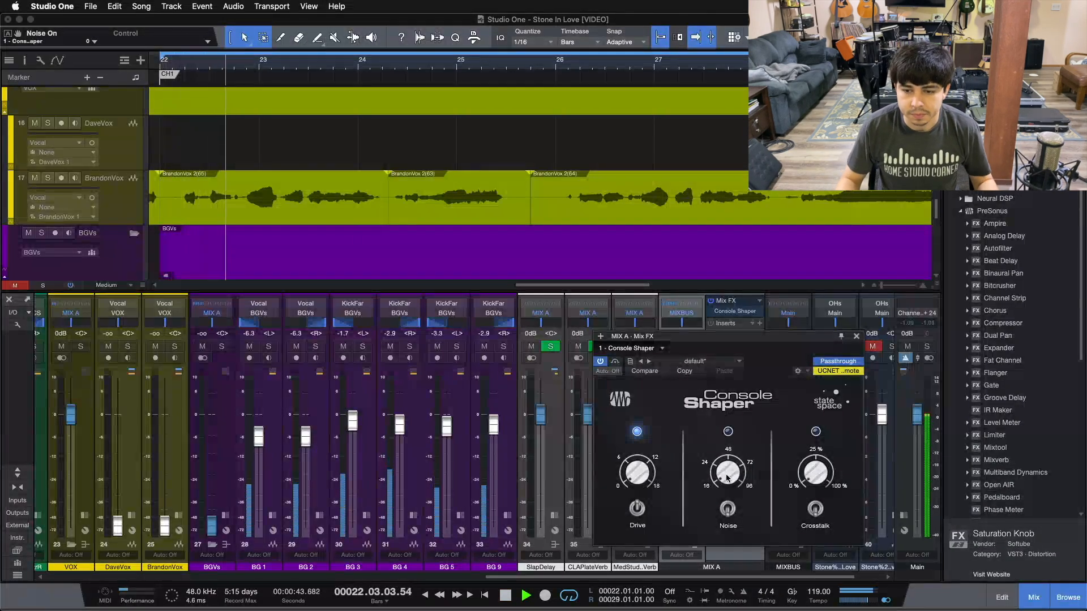
A/B the Noise stage repeatedly during playback, stop the transport, and leave Noise off.
{"action": "left_click", "coordinate": [728, 511]}
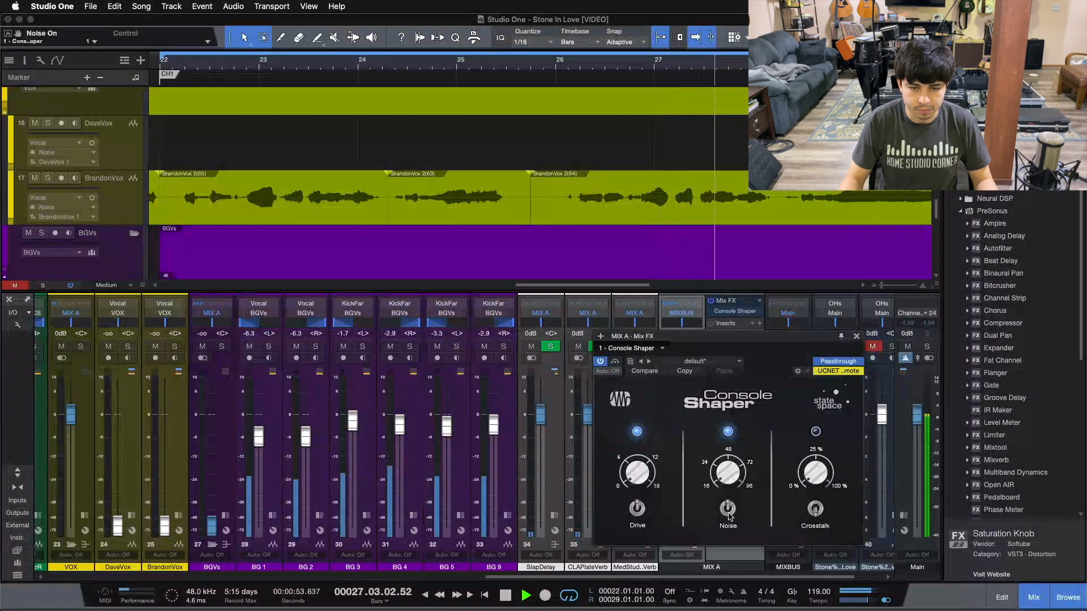
{"action": "left_click", "coordinate": [728, 511]}
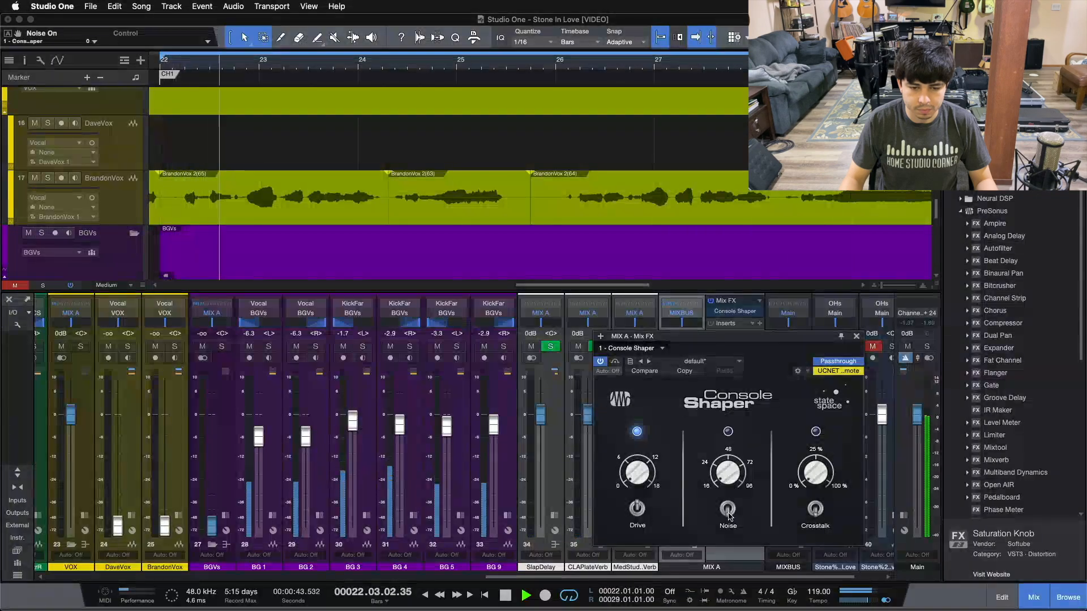
{"action": "left_click", "coordinate": [729, 513]}
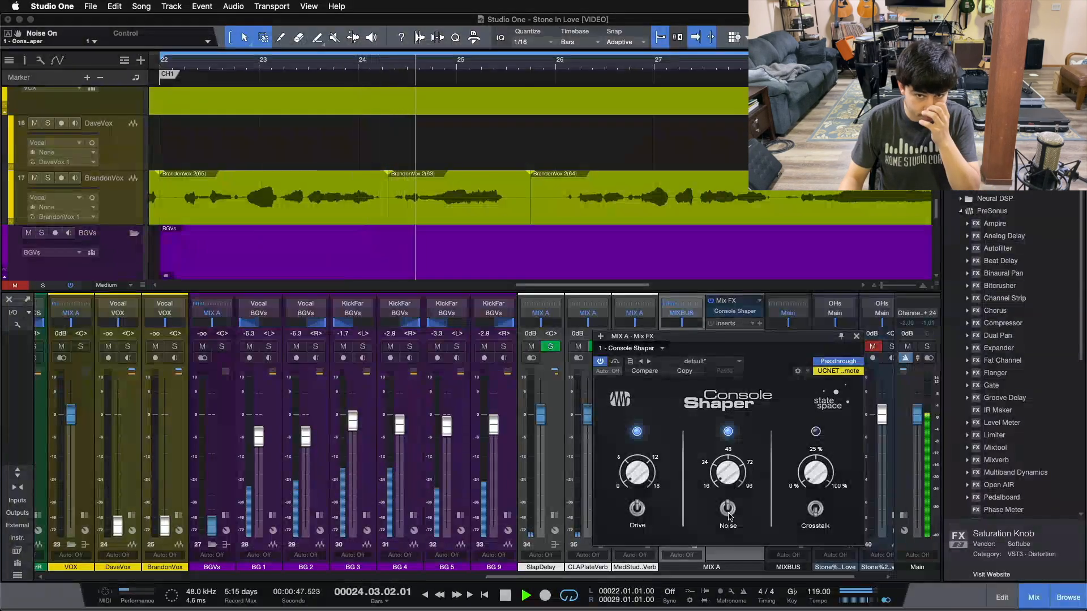
{"action": "left_click", "coordinate": [729, 512]}
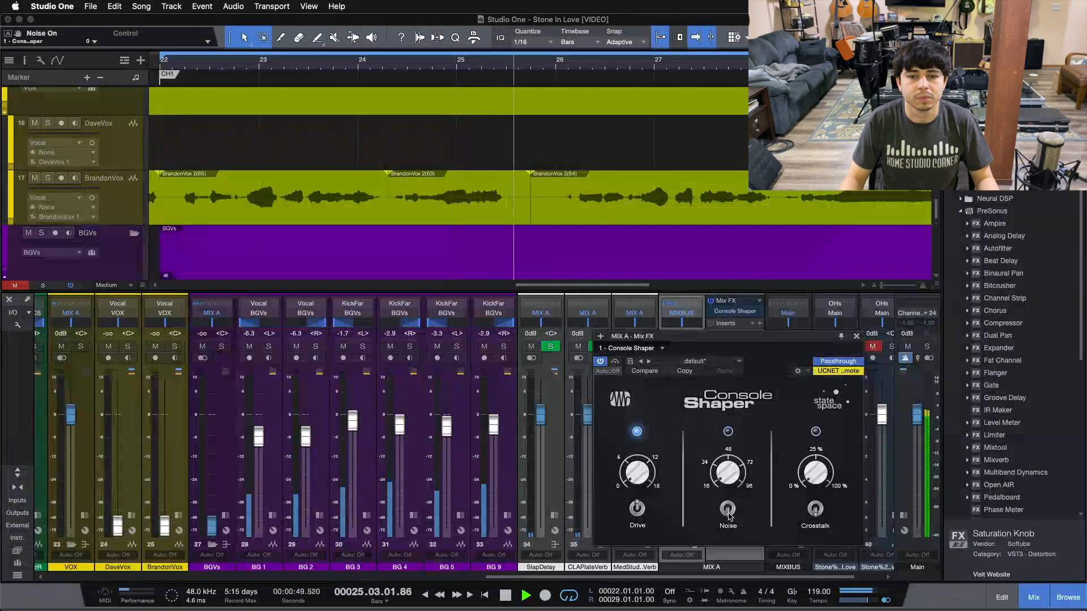
{"action": "left_click", "coordinate": [729, 511]}
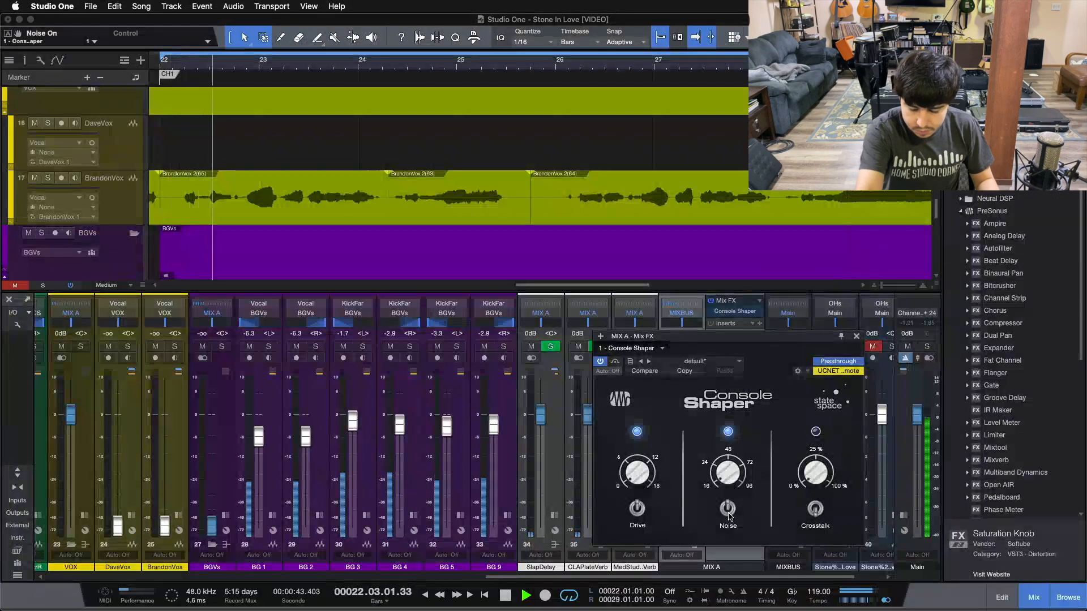
{"action": "key", "text": "space"}
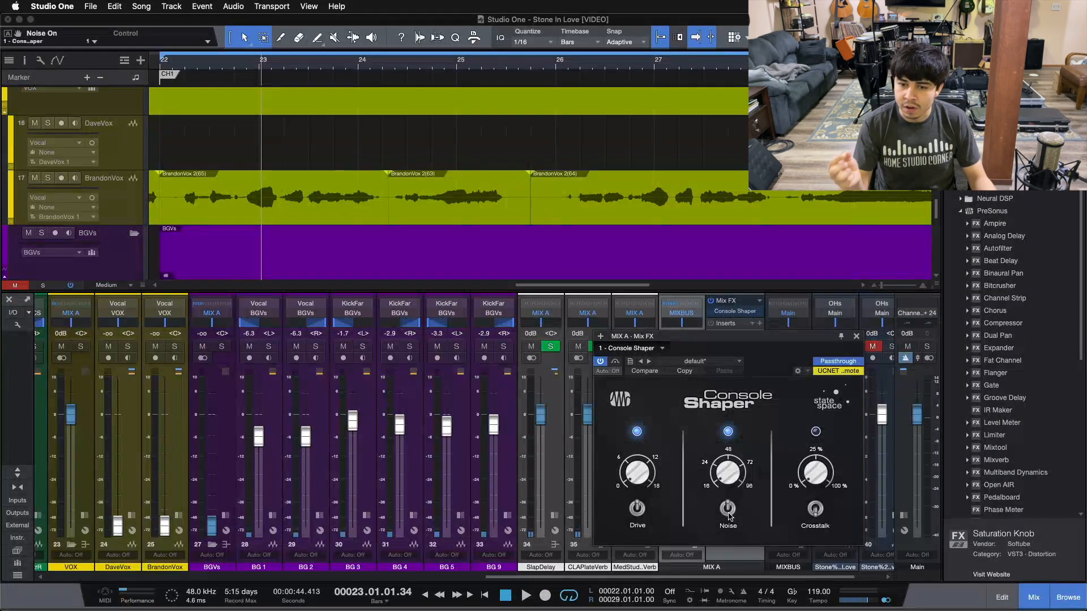
{"action": "left_click", "coordinate": [728, 512]}
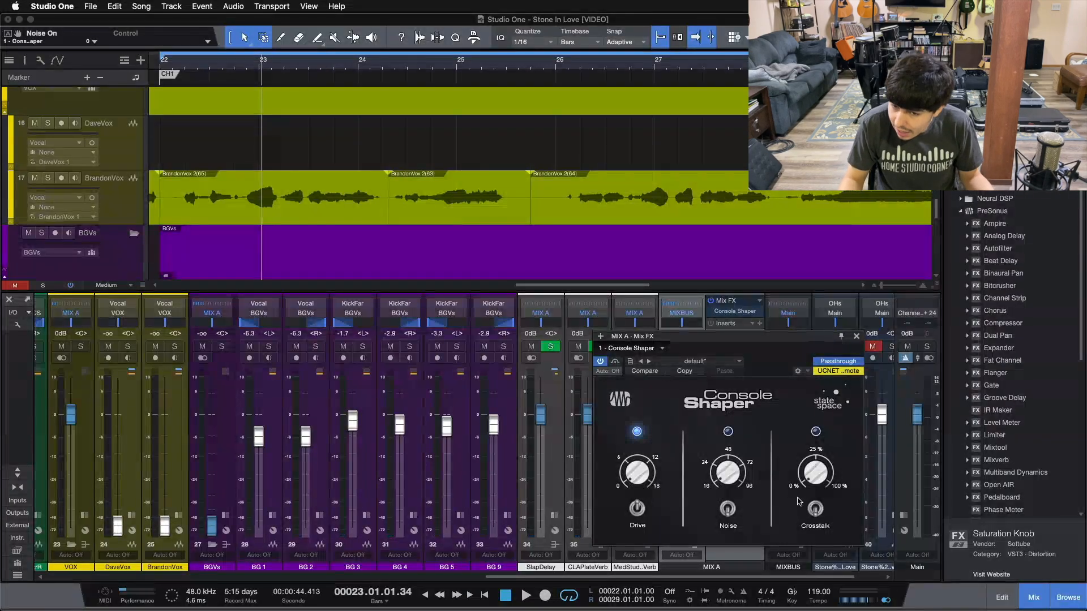
Enable Crosstalk and set its amount to 24% while the loop plays.
{"action": "left_click", "coordinate": [813, 509]}
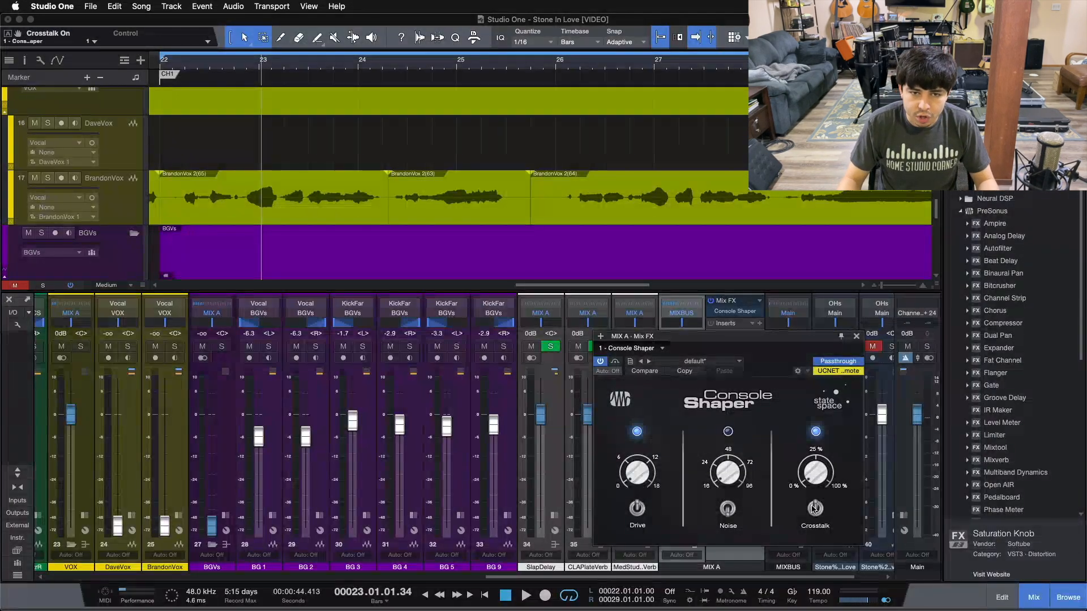
{"action": "left_click", "coordinate": [813, 509]}
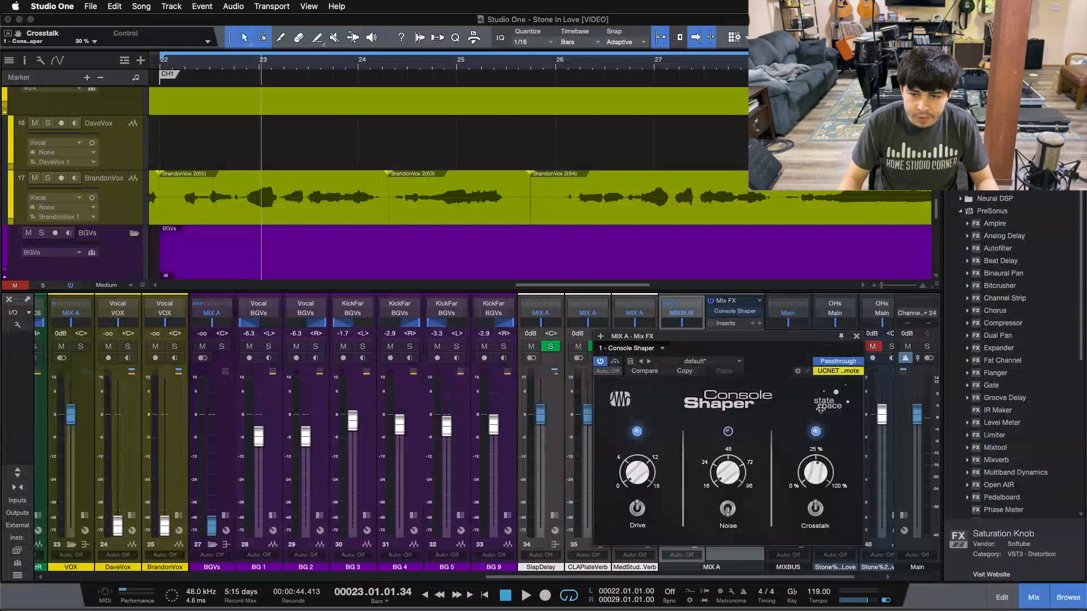
{"action": "key", "text": "space"}
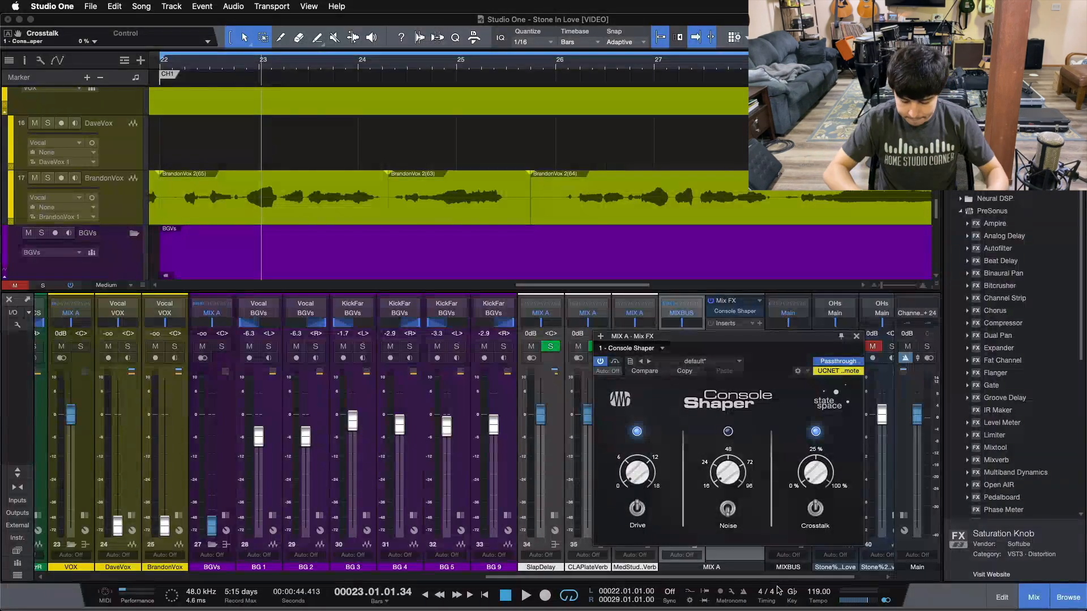
{"action": "key", "text": "space"}
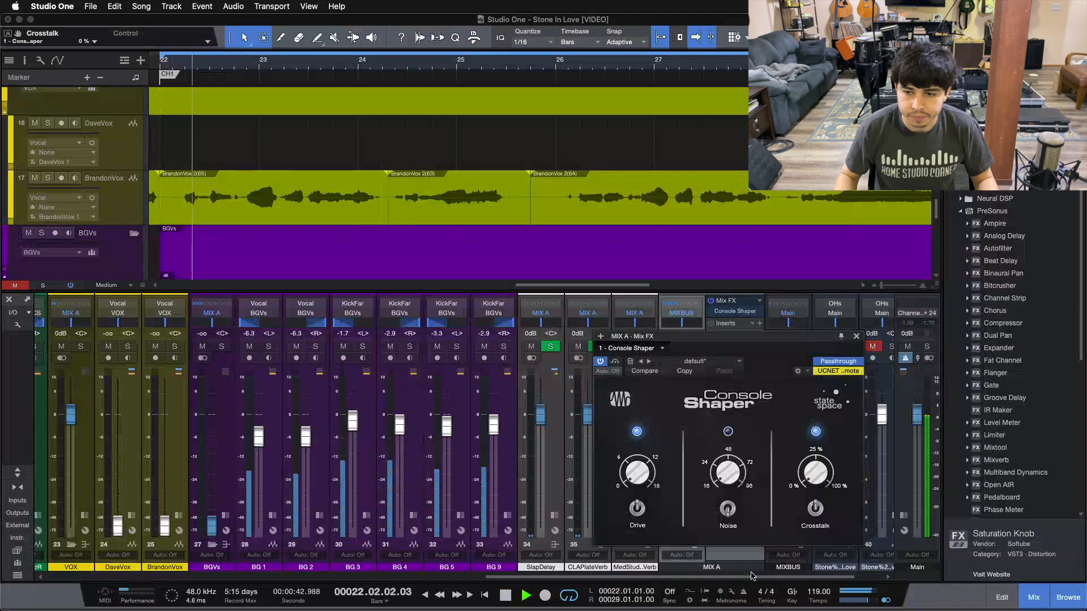
{"action": "left_click_drag", "start_coordinate": [816, 476], "coordinate": [820, 431]}
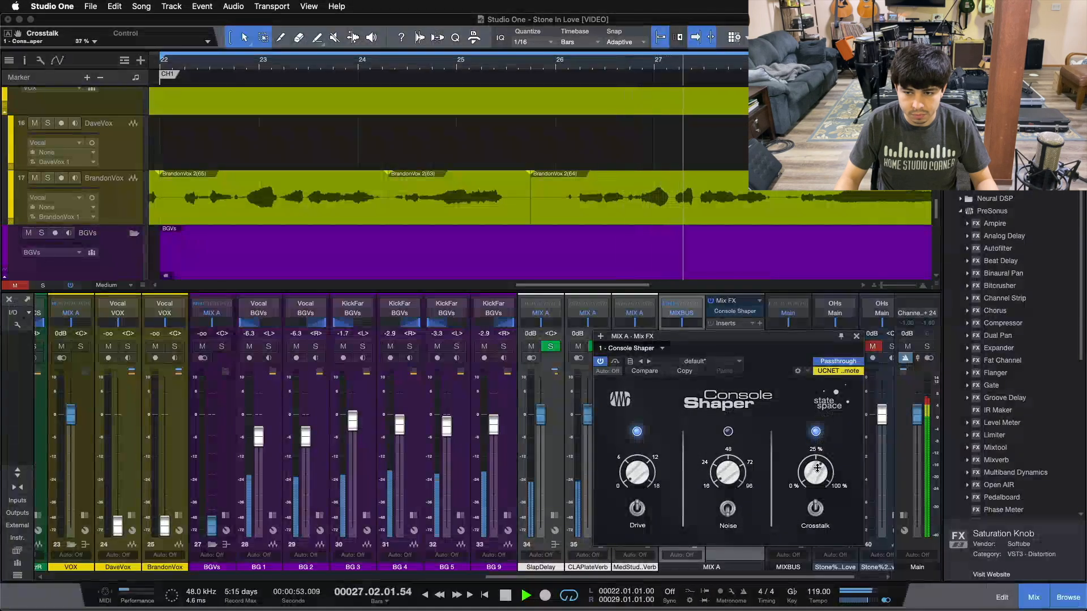
{"action": "left_click_drag", "start_coordinate": [816, 477], "coordinate": [816, 479]}
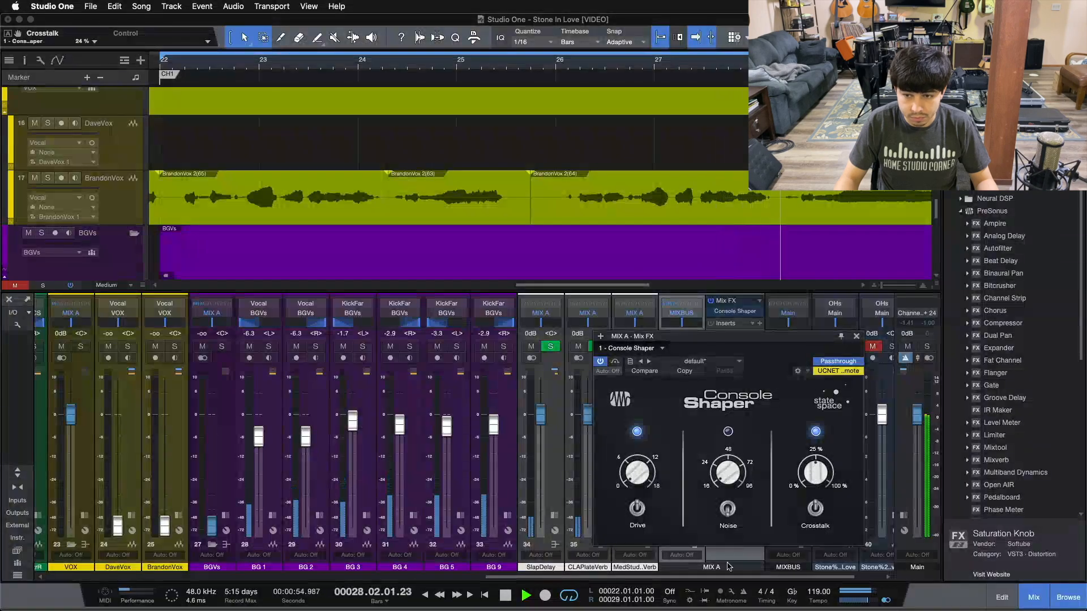
Solo BASS to judge Crosstalk, stop playback, switch Crosstalk off, and close Console Shaper.
{"action": "left_click_drag", "start_coordinate": [689, 578], "coordinate": [402, 578]}
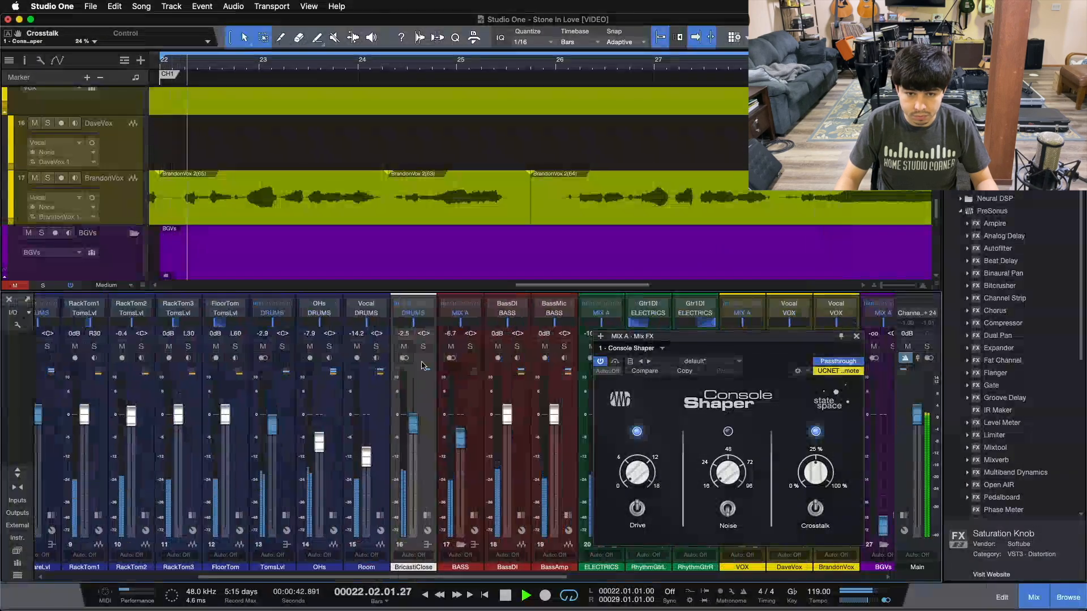
{"action": "left_click", "coordinate": [471, 347]}
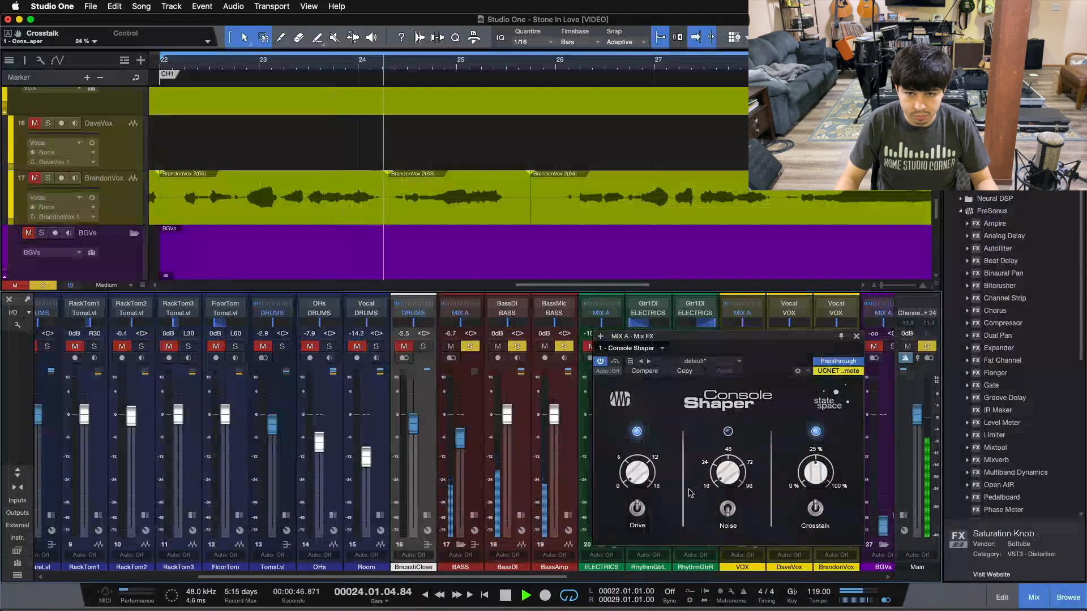
{"action": "left_click_drag", "start_coordinate": [467, 577], "coordinate": [781, 578]}
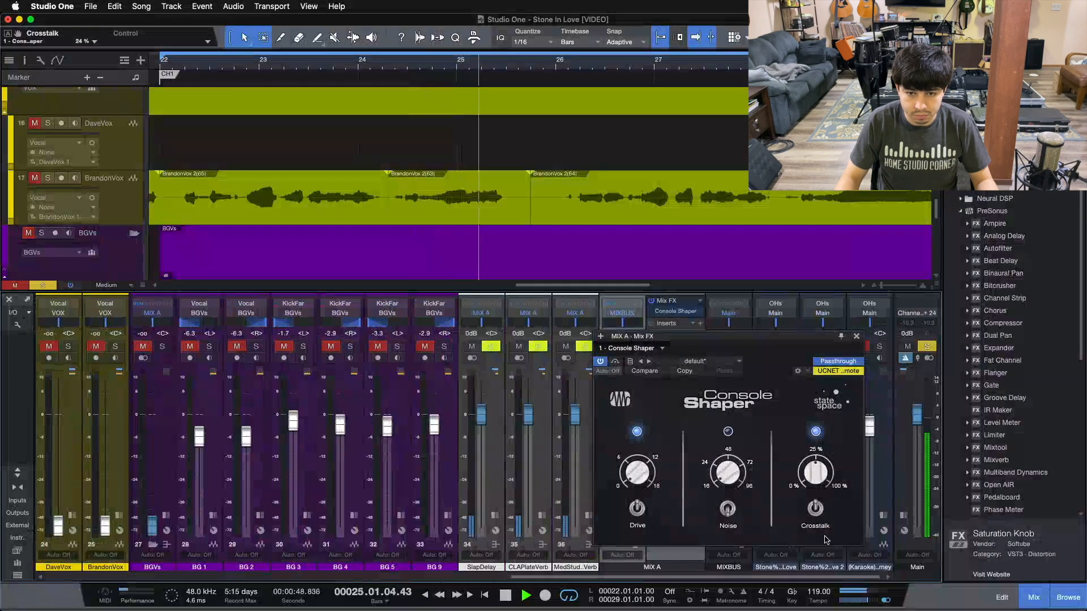
{"action": "key", "text": "space"}
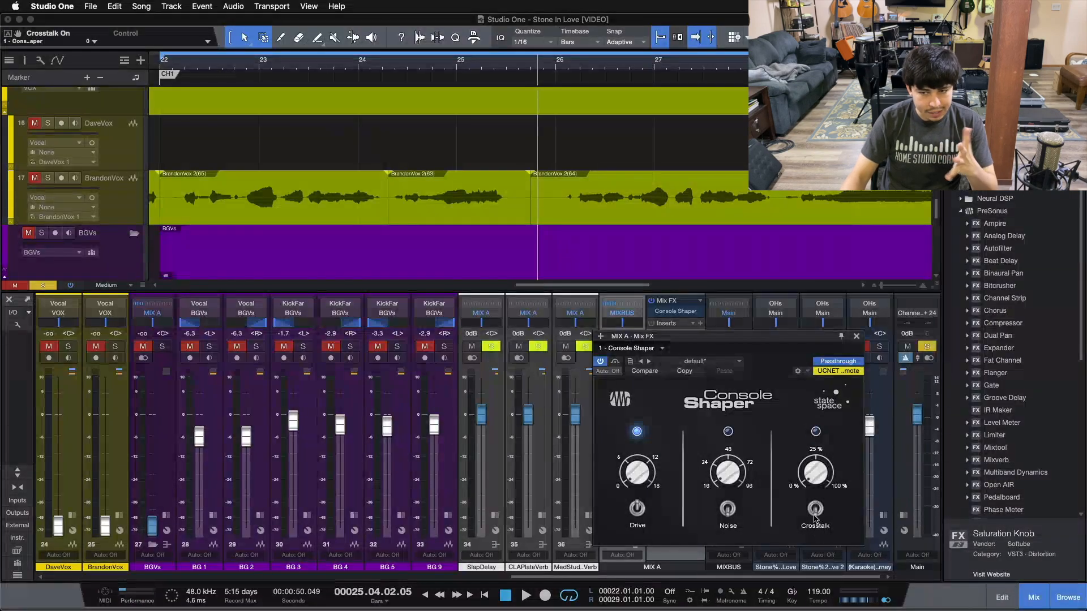
{"action": "left_click", "coordinate": [817, 433]}
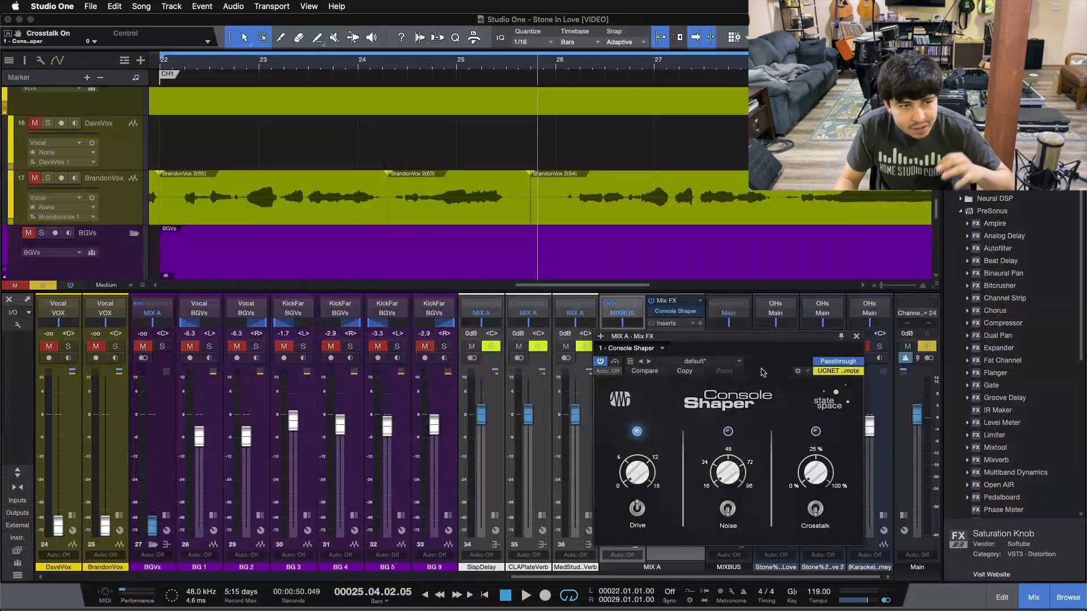
{"action": "left_click", "coordinate": [856, 338]}
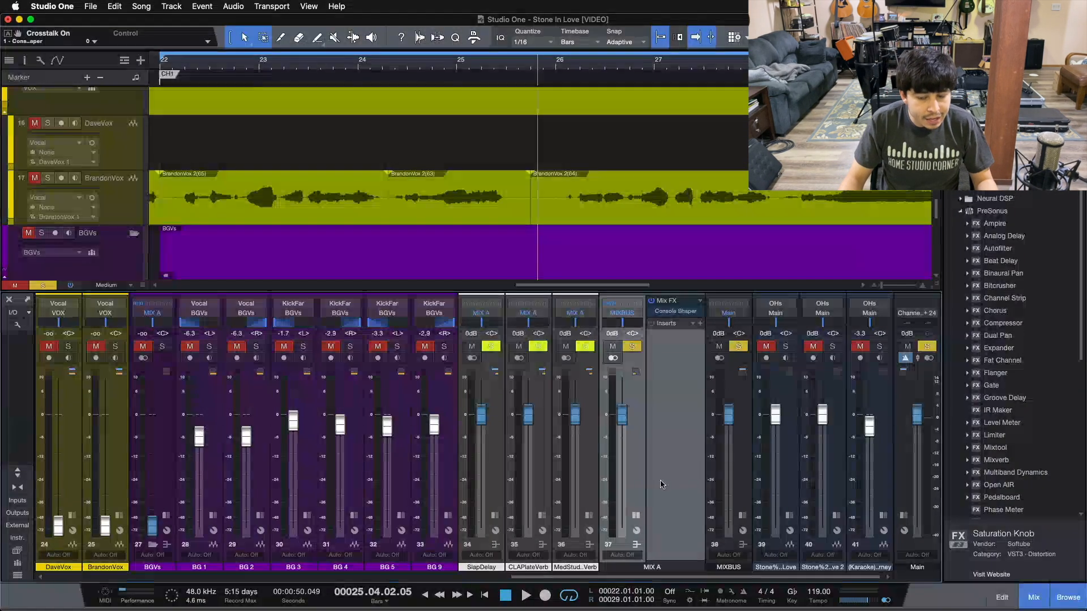
Clear the bass solo, collapse MIX A's effects, and solo the kick channels during playback.
{"action": "left_click", "coordinate": [635, 514]}
{"action": "left_click_drag", "start_coordinate": [657, 578], "coordinate": [820, 571]}
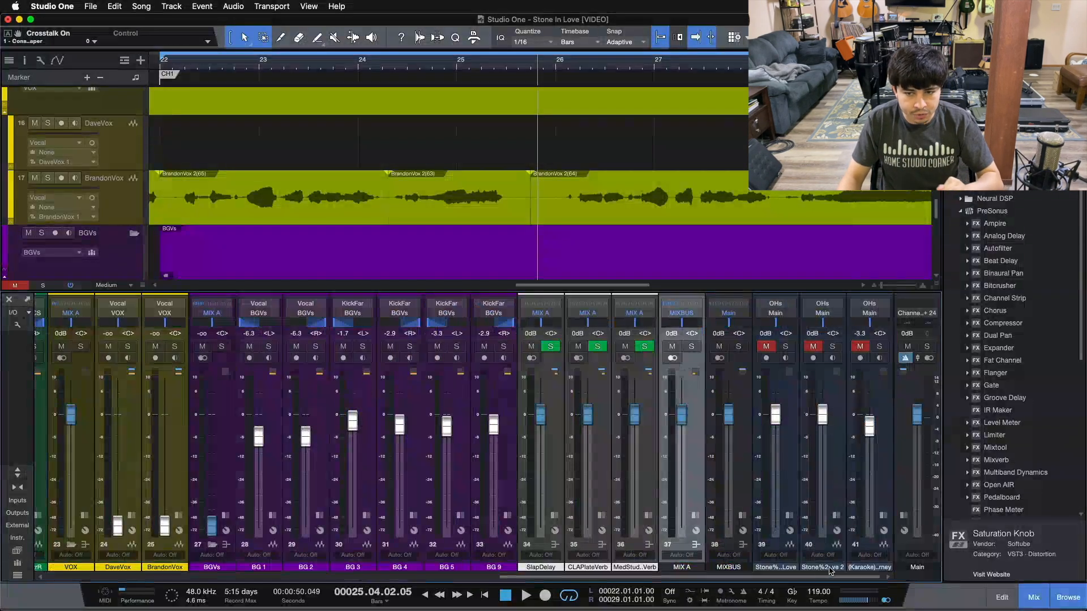
{"action": "left_click_drag", "start_coordinate": [673, 577], "coordinate": [186, 576]}
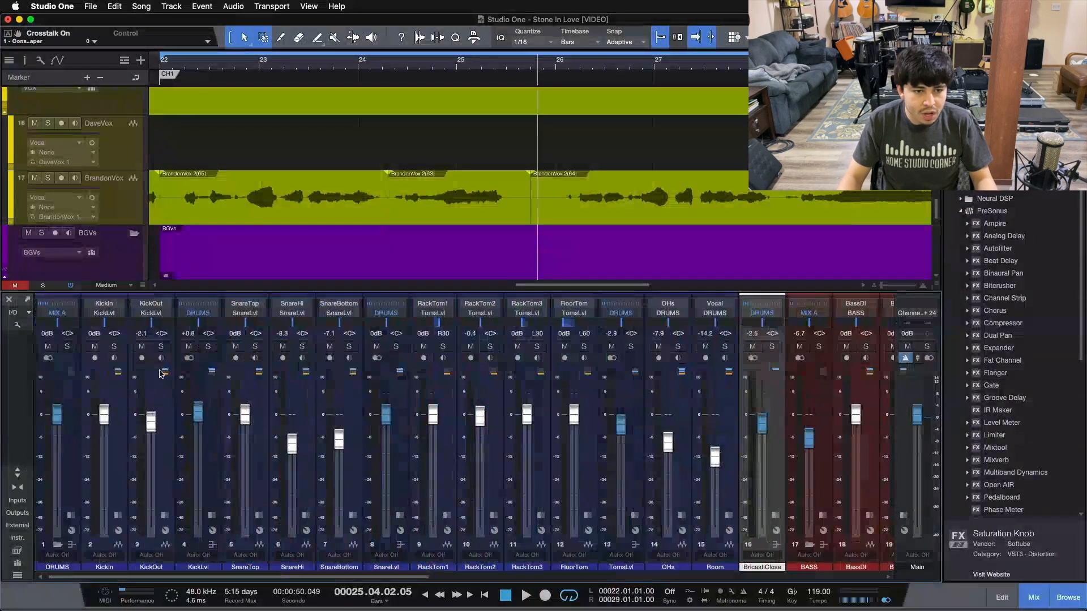
{"action": "left_click", "coordinate": [209, 347]}
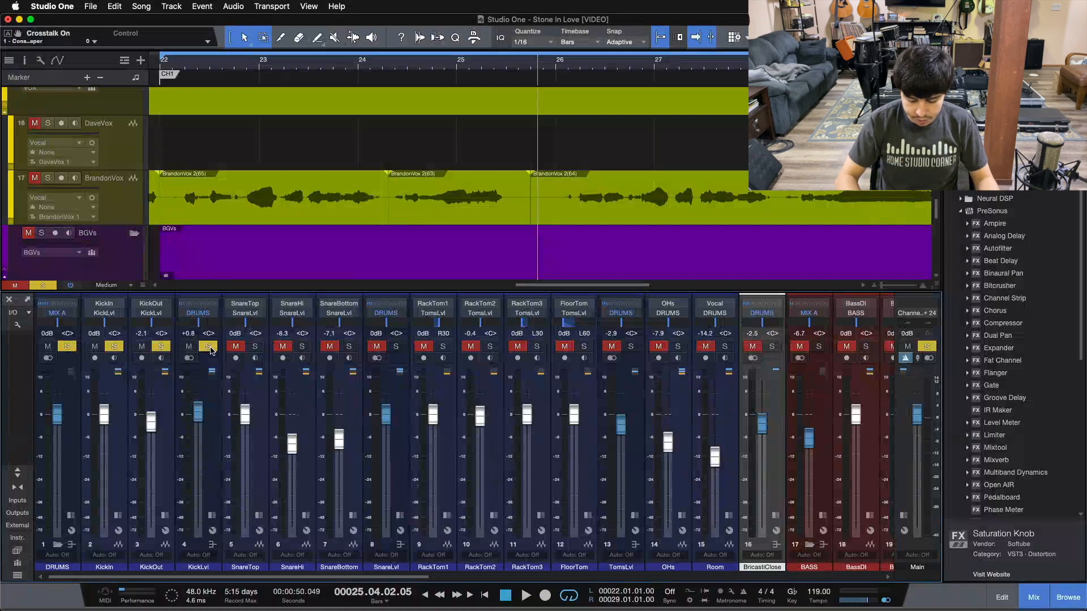
{"action": "key", "text": "space"}
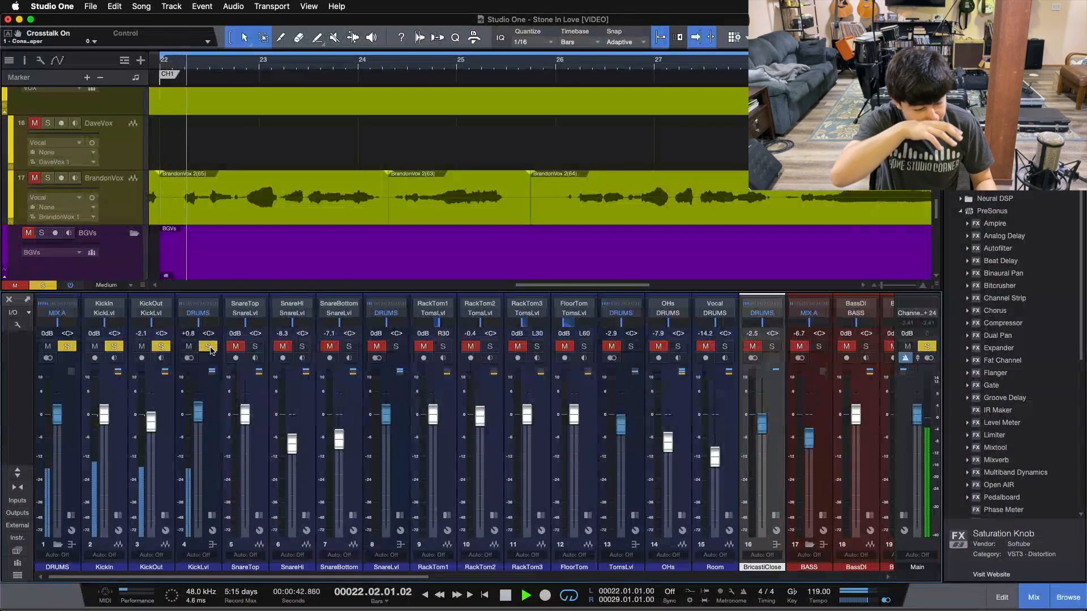
Set KickOut to -5.4 dB and KickLvl to +1.2 dB.
{"action": "left_click_drag", "start_coordinate": [152, 422], "coordinate": [147, 447]}
{"action": "scroll", "coordinate": [146, 447], "scroll_direction": "up", "scroll_amount": 4}
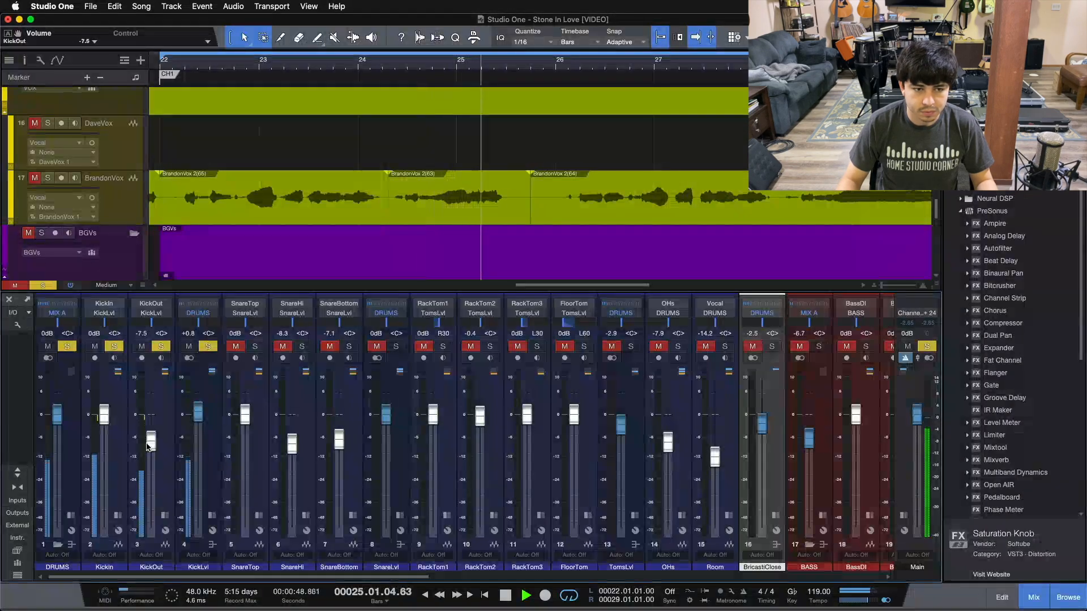
{"action": "scroll", "coordinate": [146, 447], "scroll_direction": "up", "scroll_amount": 2}
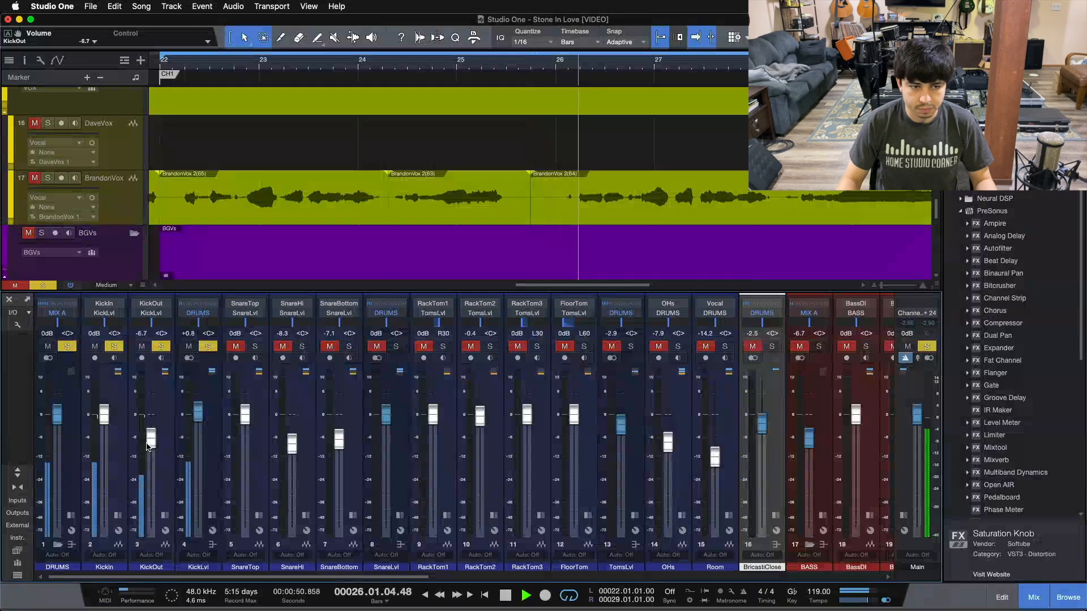
{"action": "scroll", "coordinate": [146, 447], "scroll_direction": "up", "scroll_amount": 2}
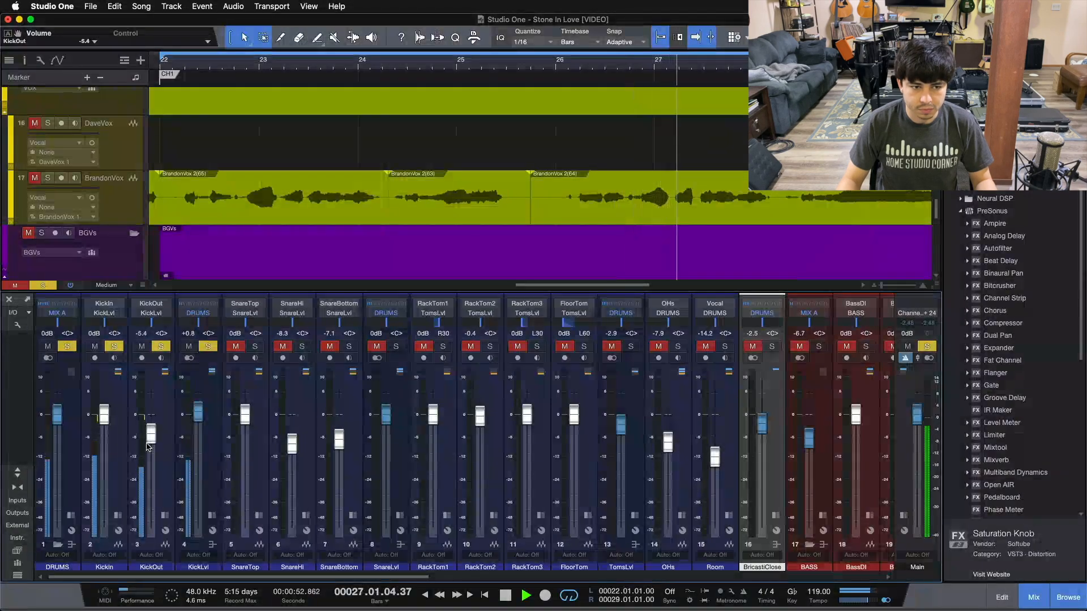
{"action": "scroll", "coordinate": [146, 448], "scroll_direction": "down", "scroll_amount": 1}
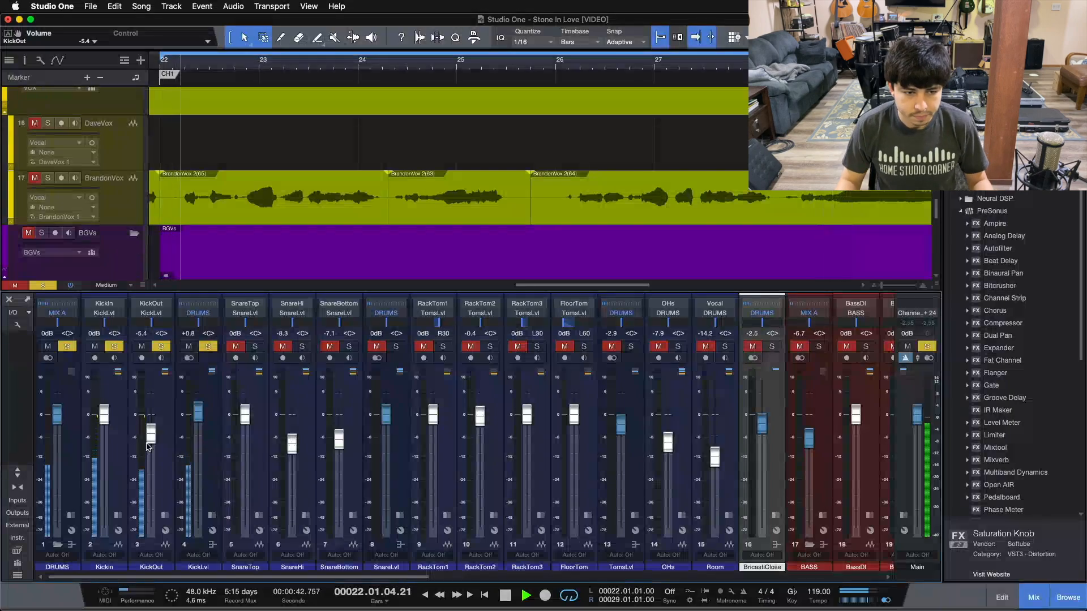
{"action": "scroll", "coordinate": [146, 447], "scroll_direction": "down", "scroll_amount": 1}
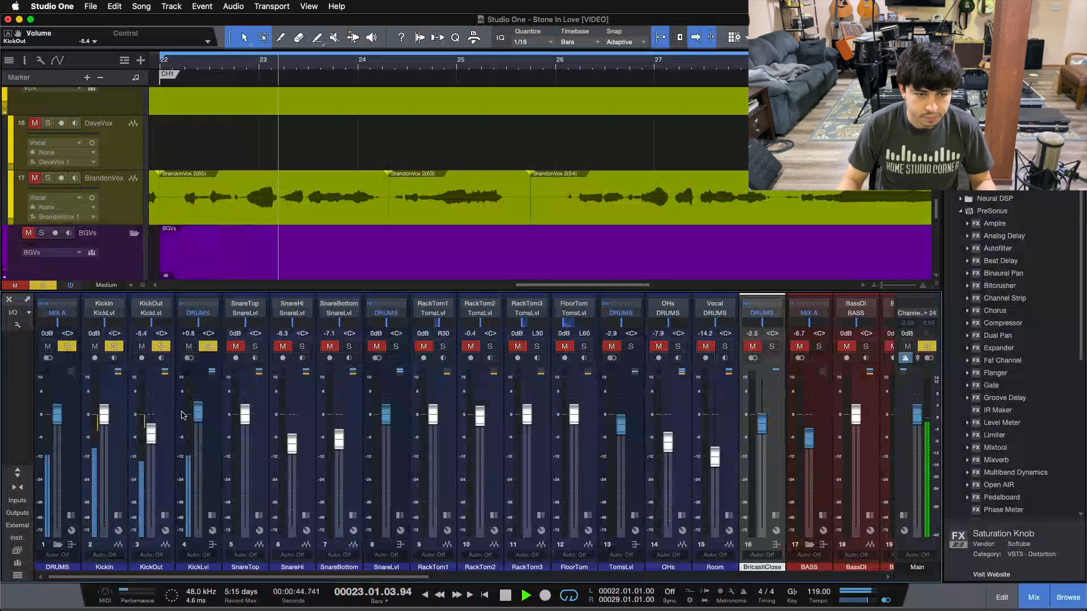
{"action": "scroll", "coordinate": [197, 412], "scroll_direction": "up", "scroll_amount": 1}
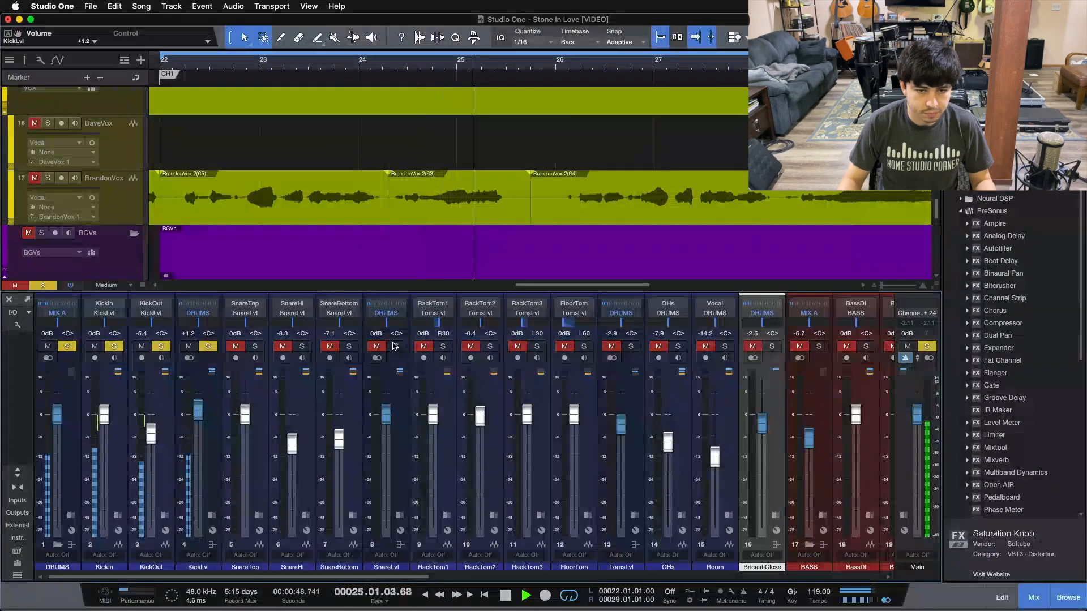
Solo the snare channels and bring SnareHi down to -8.8 dB.
{"action": "left_click_drag", "start_coordinate": [395, 346], "coordinate": [255, 346]}
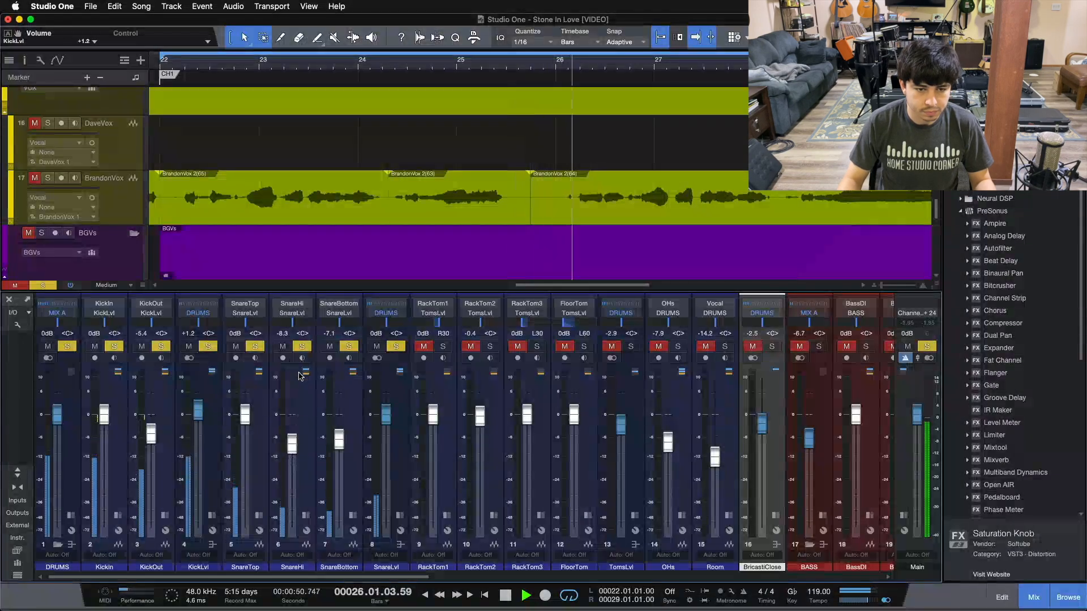
{"action": "scroll", "coordinate": [292, 444], "scroll_direction": "down", "scroll_amount": 1}
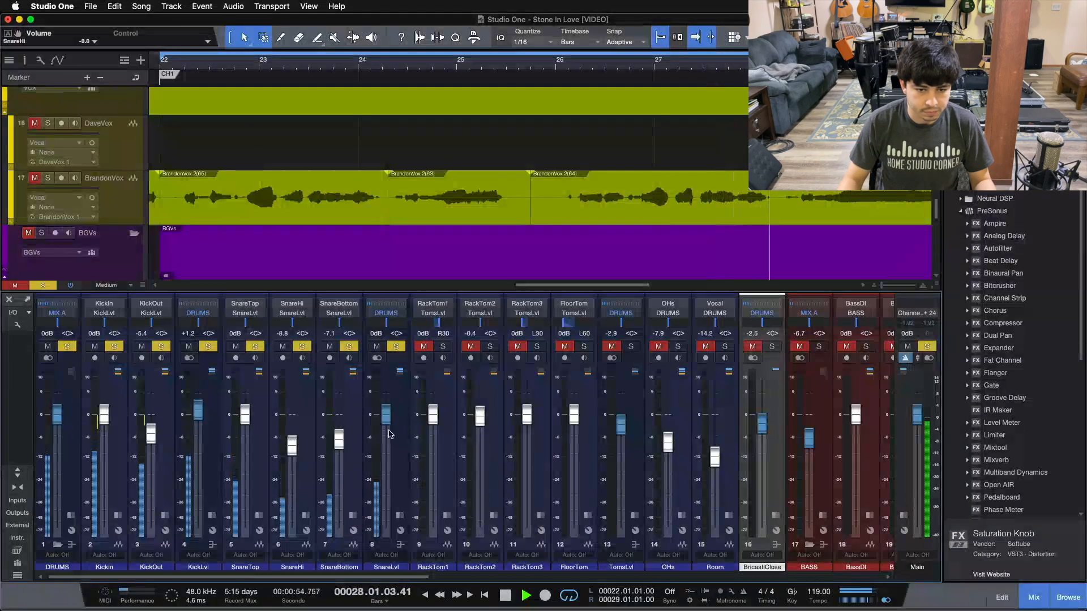
{"action": "left_click_drag", "start_coordinate": [401, 577], "coordinate": [423, 585]}
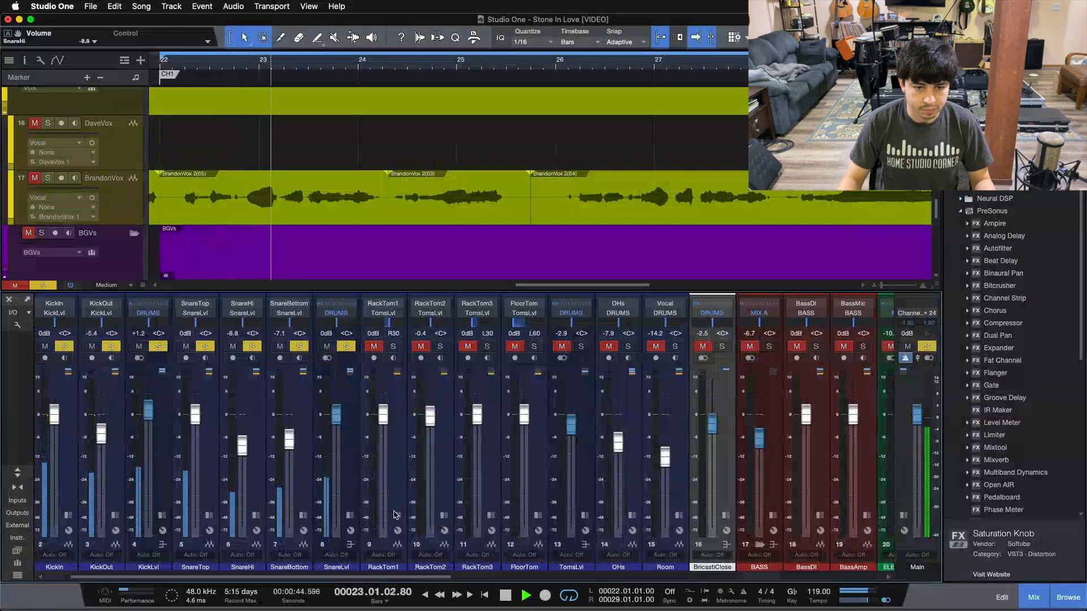
Nudge SnareLvl to -0.4 dB and solo the tom channels to audition them.
{"action": "left_click_drag", "start_coordinate": [339, 423], "coordinate": [339, 424]}
{"action": "left_click_drag", "start_coordinate": [425, 578], "coordinate": [461, 577]}
{"action": "left_click", "coordinate": [497, 347]}
{"action": "scroll", "coordinate": [528, 168], "scroll_direction": "up", "scroll_amount": 10}
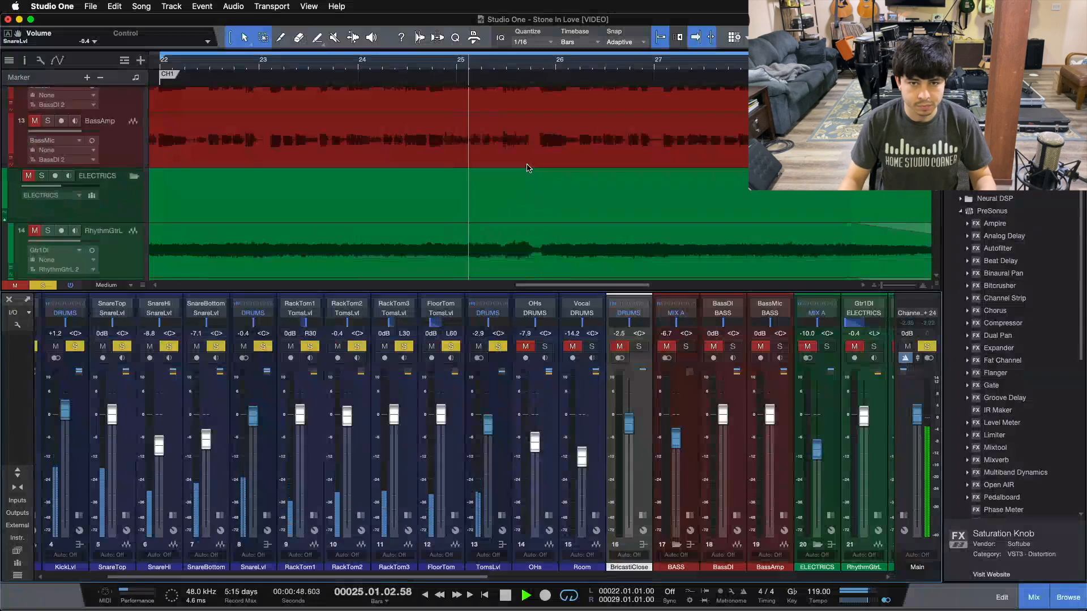
{"action": "scroll", "coordinate": [527, 168], "scroll_direction": "up", "scroll_amount": 5}
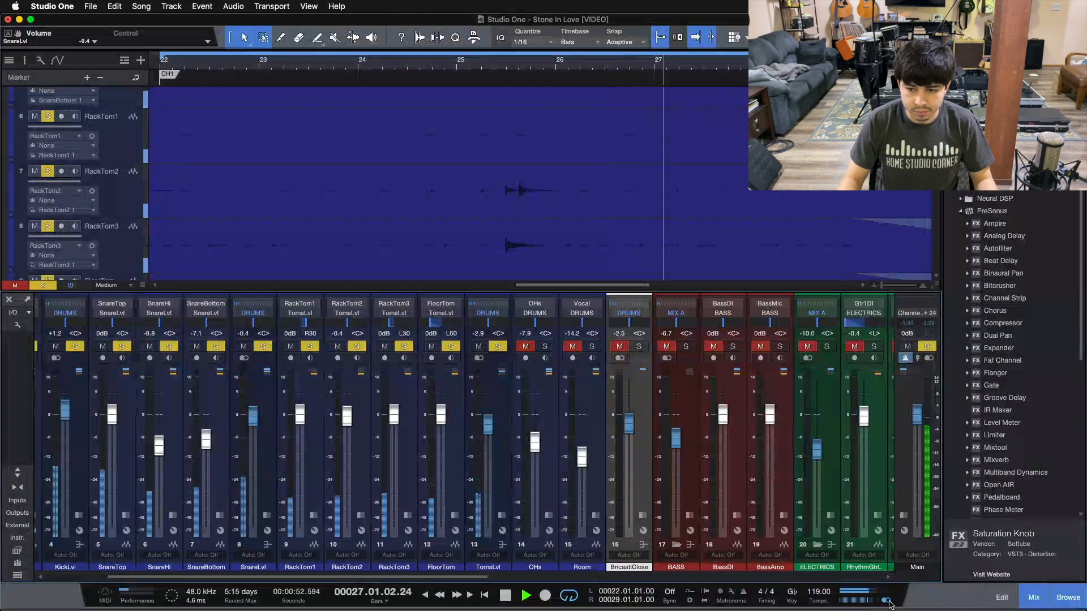
Solo and set the overheads to -7.5 dB and Room to -13.3 dB.
{"action": "left_click", "coordinate": [545, 346]}
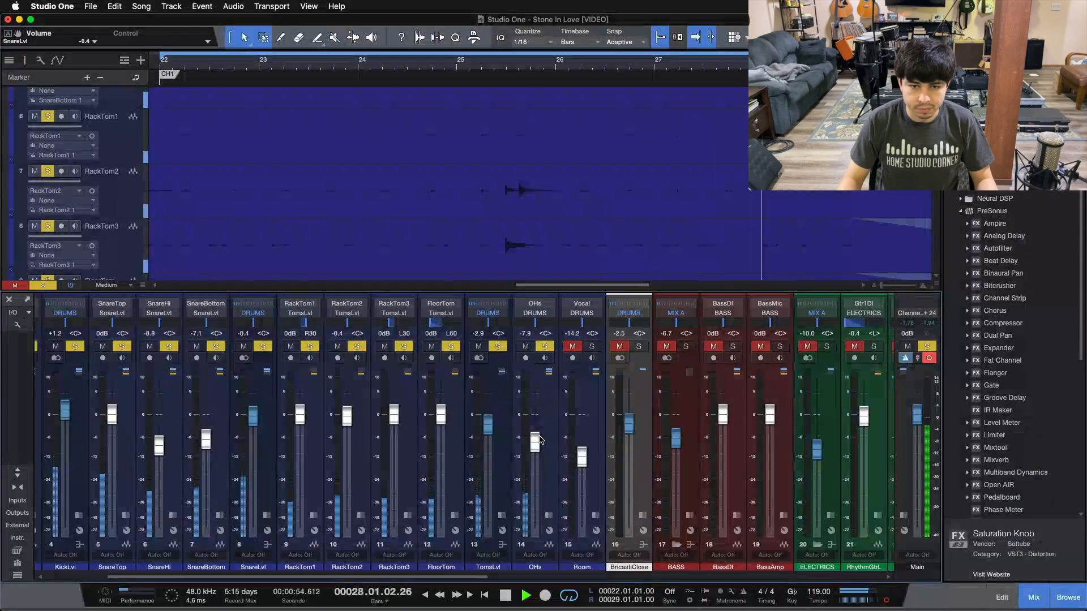
{"action": "scroll", "coordinate": [539, 438], "scroll_direction": "up", "scroll_amount": 1}
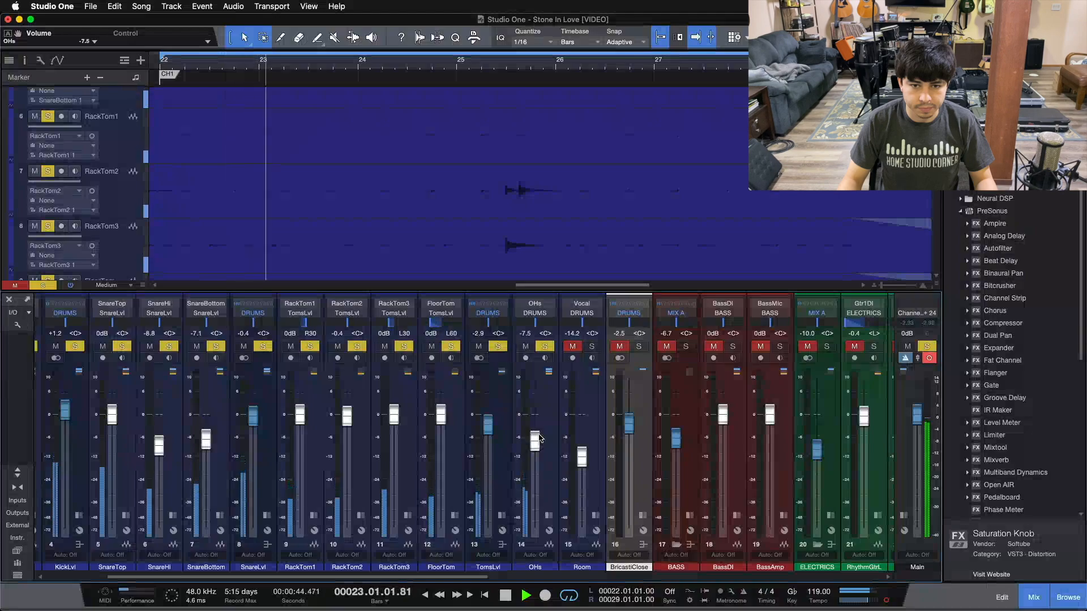
{"action": "left_click", "coordinate": [591, 347]}
{"action": "scroll", "coordinate": [583, 451], "scroll_direction": "up", "scroll_amount": 2}
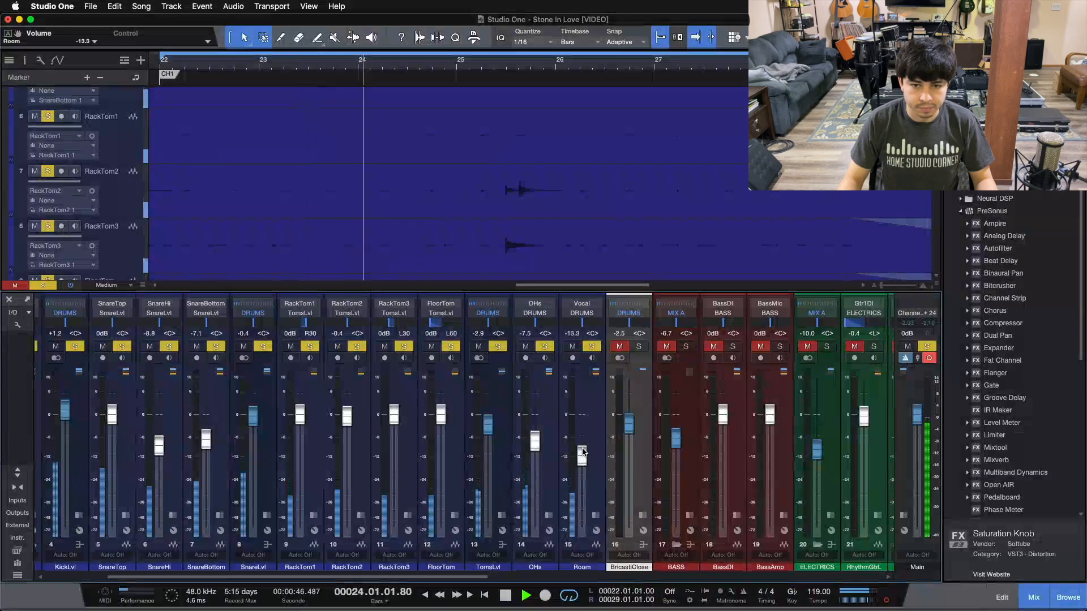
Set BricastiClose to -1.7 dB, then solo the bass and set BASS to -7.1 dB.
{"action": "left_click", "coordinate": [638, 346]}
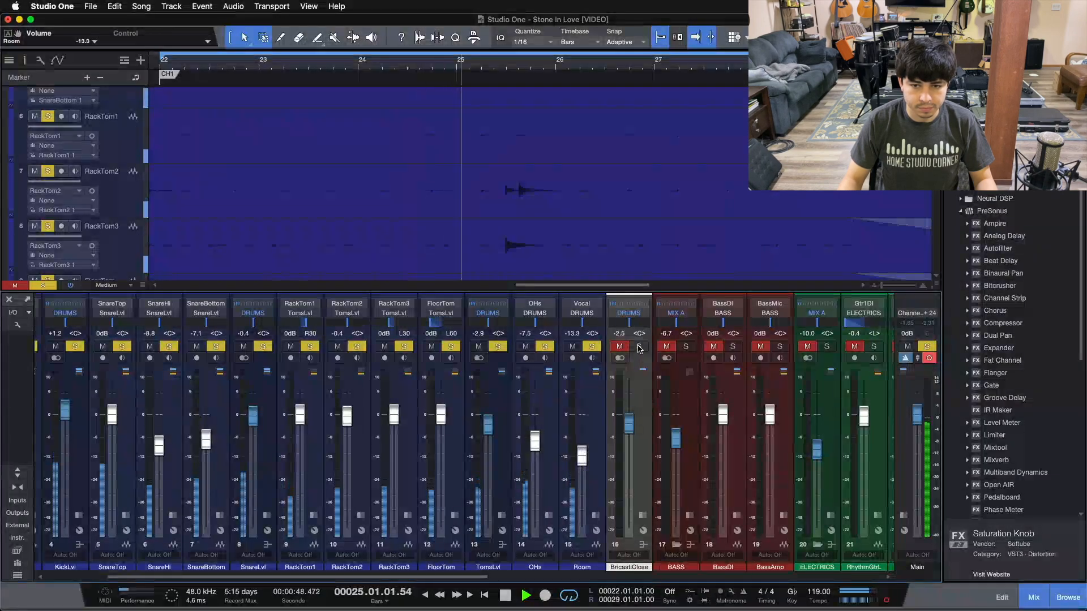
{"action": "scroll", "coordinate": [630, 427], "scroll_direction": "up", "scroll_amount": 2}
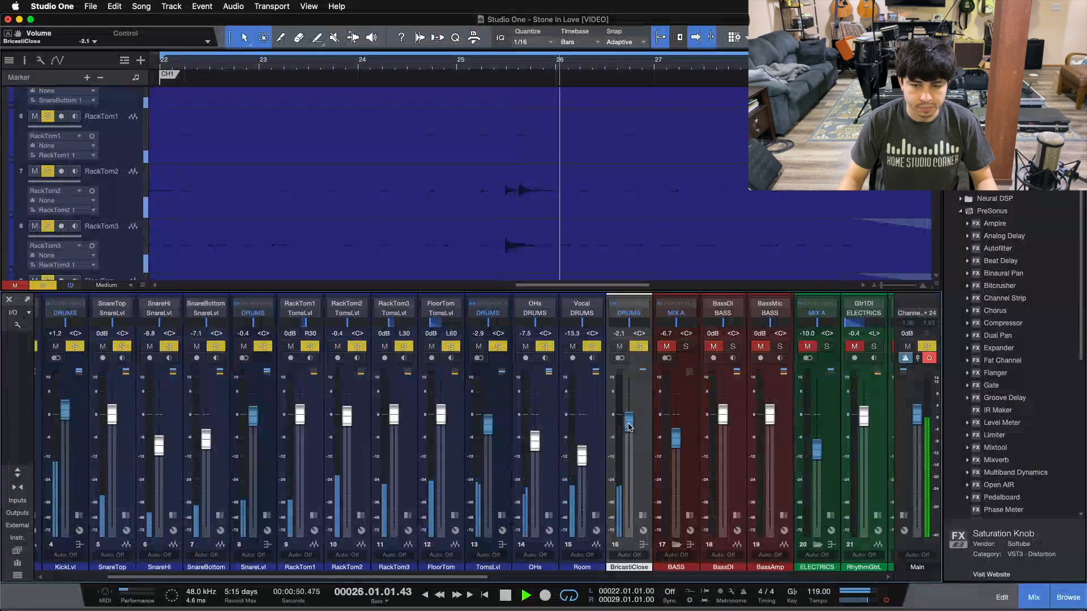
{"action": "scroll", "coordinate": [629, 427], "scroll_direction": "up", "scroll_amount": 2}
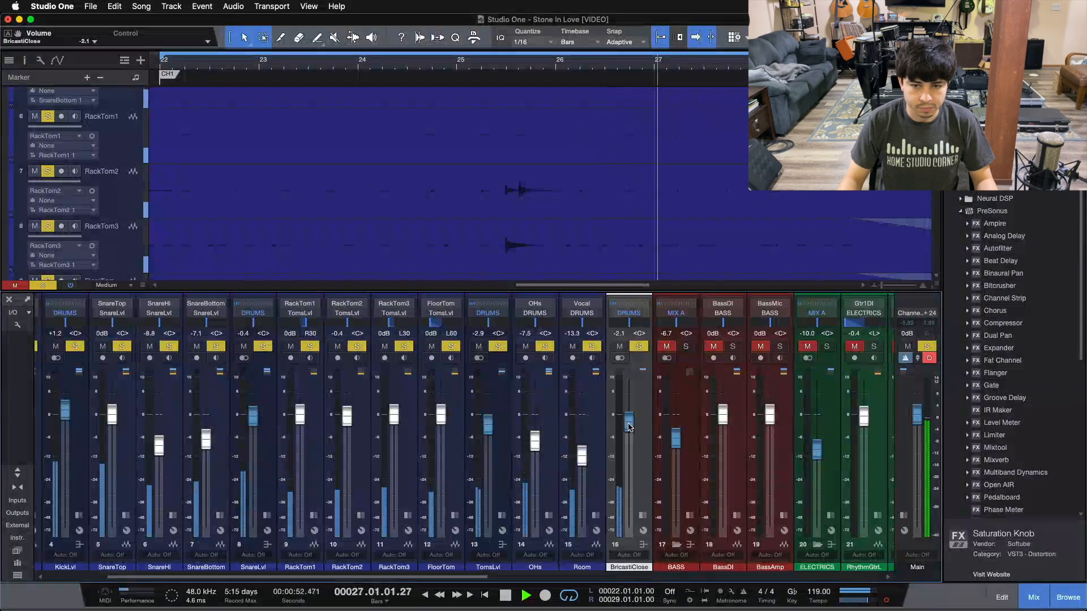
{"action": "left_click_drag", "start_coordinate": [417, 577], "coordinate": [507, 578]}
{"action": "left_click", "coordinate": [482, 346]}
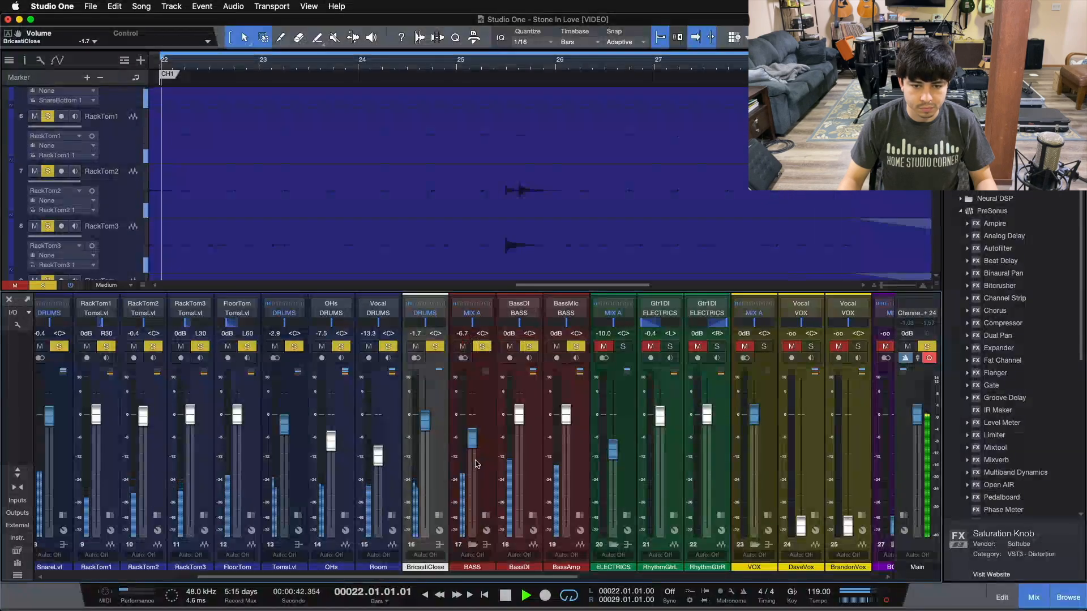
{"action": "scroll", "coordinate": [473, 441], "scroll_direction": "down", "scroll_amount": 2}
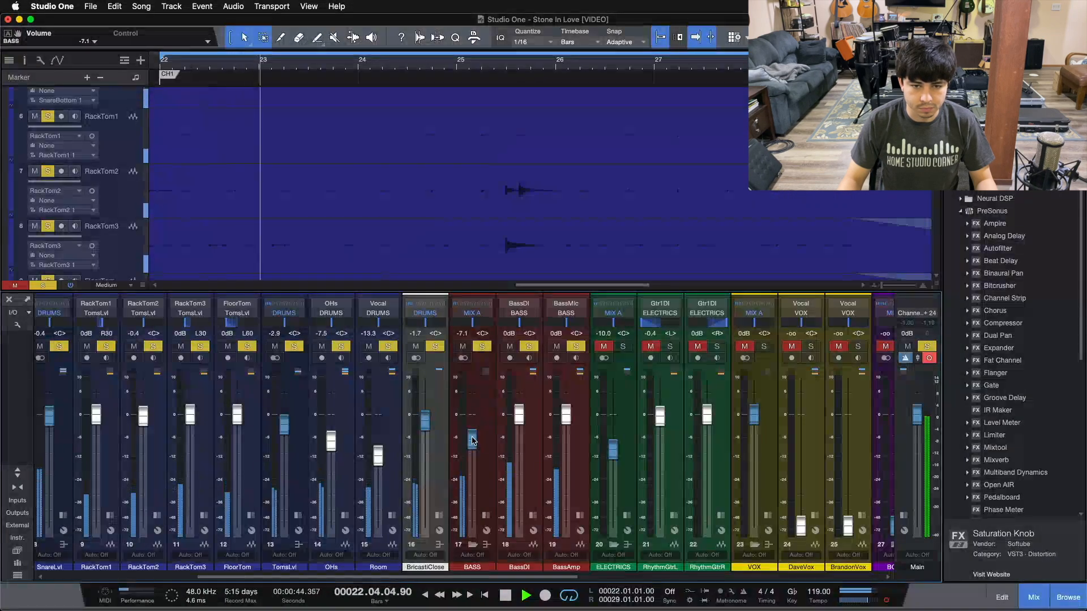
{"action": "left_click_drag", "start_coordinate": [488, 577], "coordinate": [492, 578]}
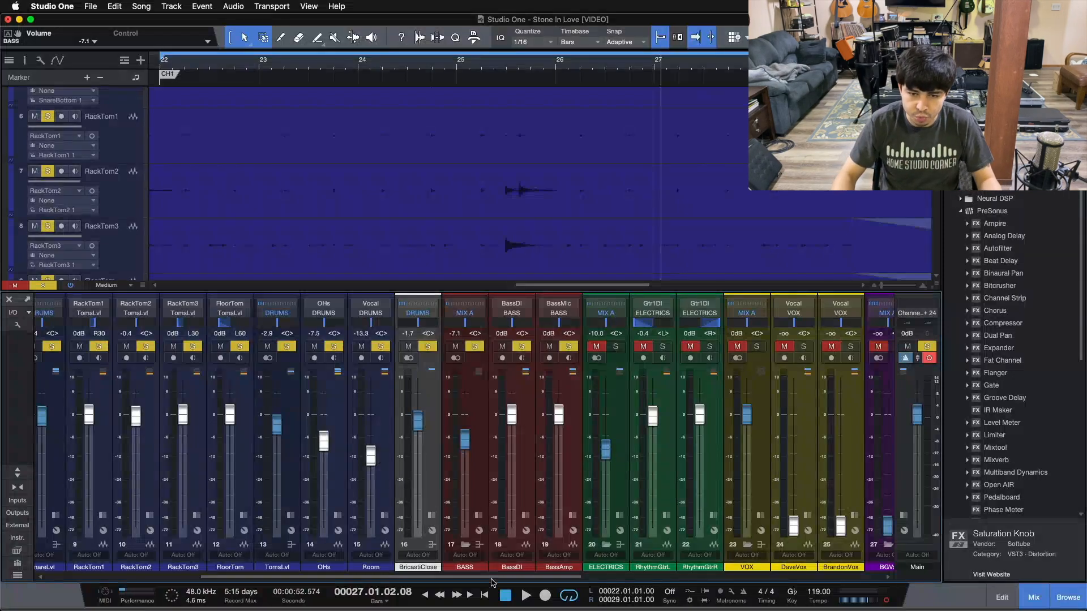
During playback, solo the ELECTRICS bus and lower it to -10.8 dB.
{"action": "left_click", "coordinate": [478, 480]}
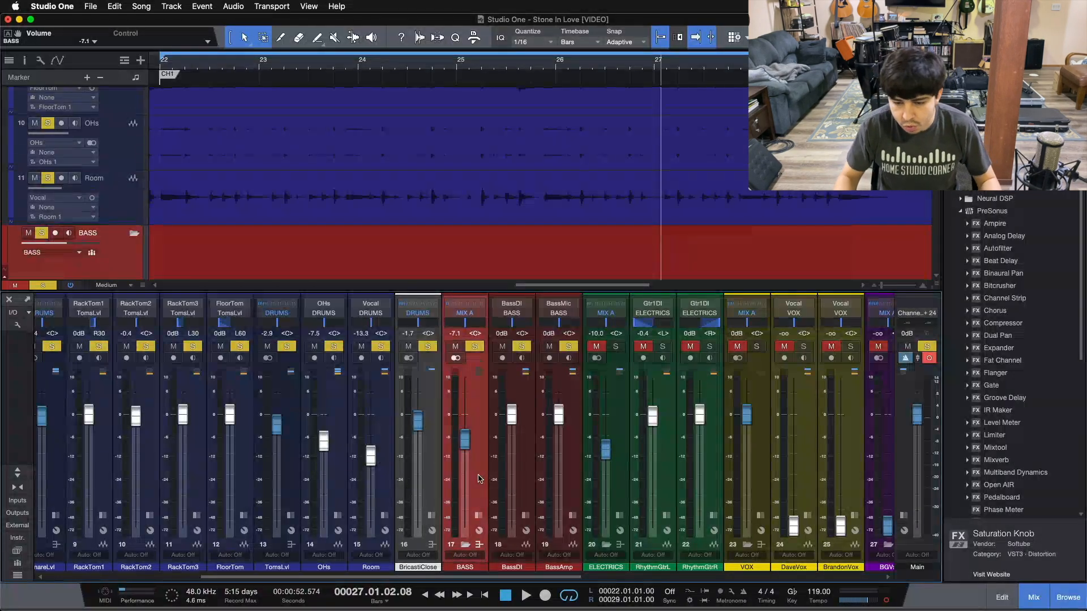
{"action": "key", "text": "space"}
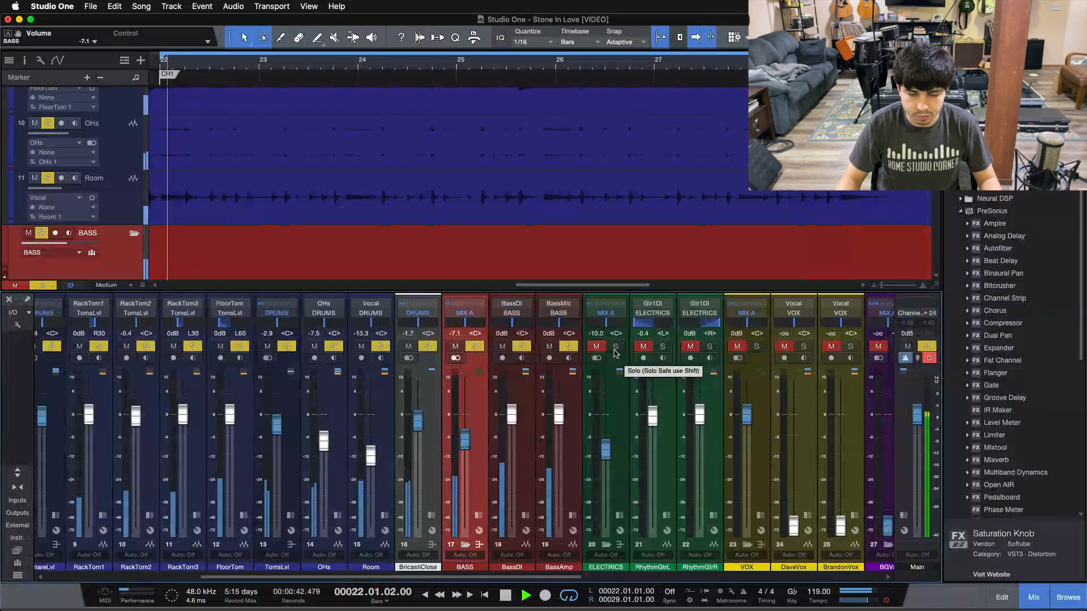
{"action": "left_click", "coordinate": [616, 347]}
{"action": "left_click_drag", "start_coordinate": [606, 450], "coordinate": [608, 459]}
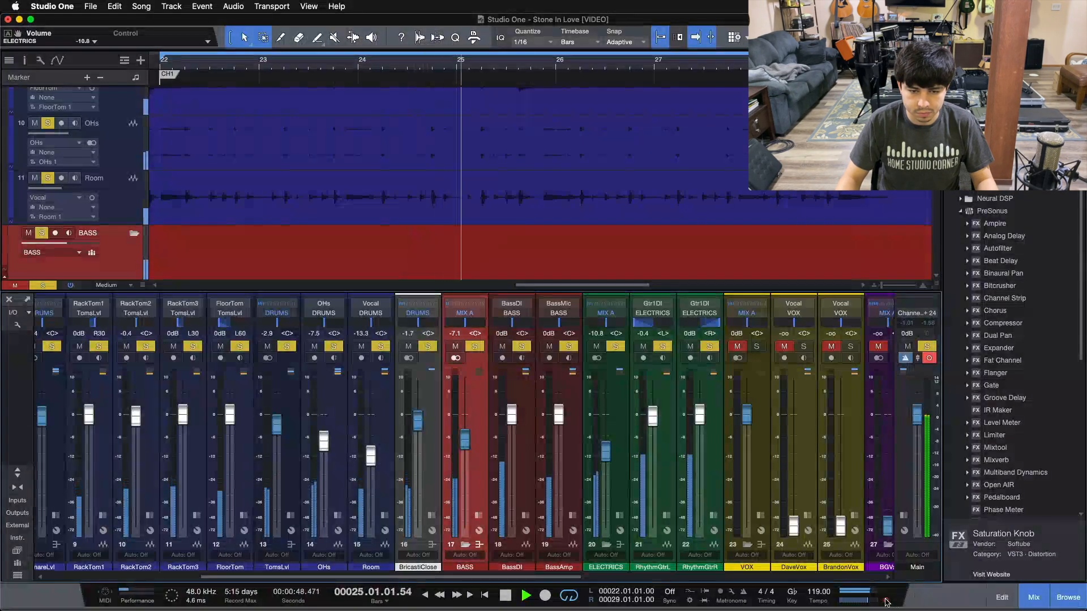
Clear all solos and expand MIX A's inserts to show Console Shaper.
{"action": "scroll", "coordinate": [825, 571], "scroll_direction": "right", "scroll_amount": 10}
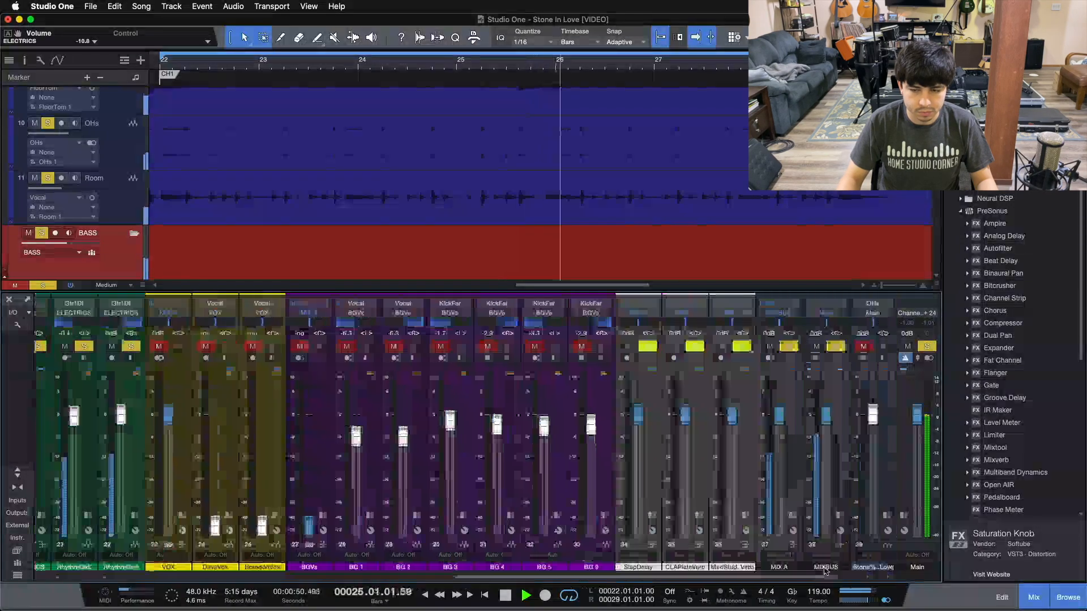
{"action": "scroll", "coordinate": [825, 570], "scroll_direction": "right", "scroll_amount": 2}
{"action": "key", "text": "s"}
{"action": "left_click_drag", "start_coordinate": [532, 579], "coordinate": [724, 554]}
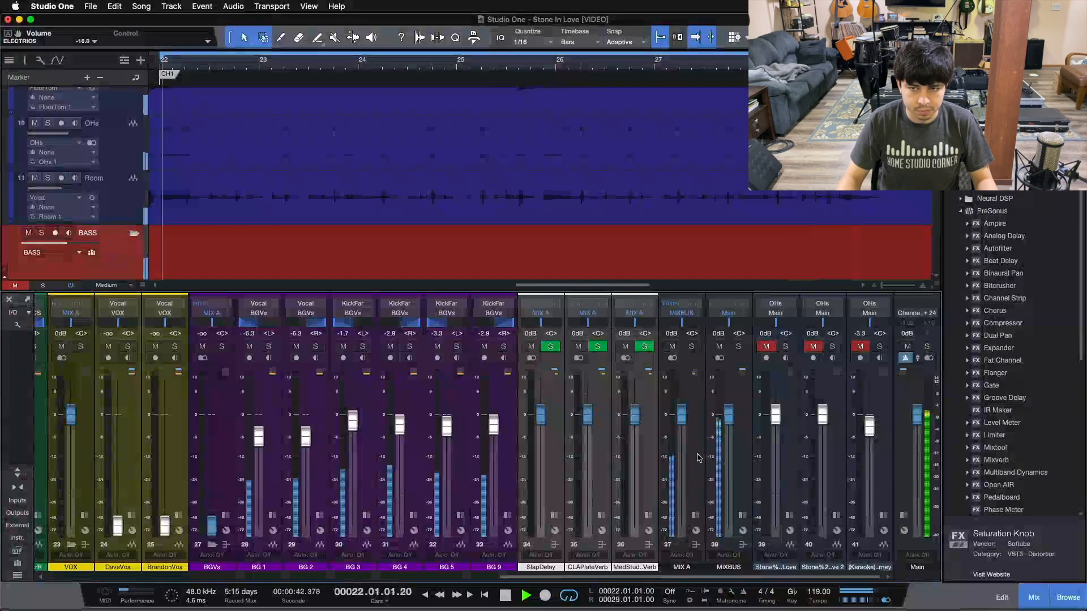
{"action": "left_click", "coordinate": [695, 515]}
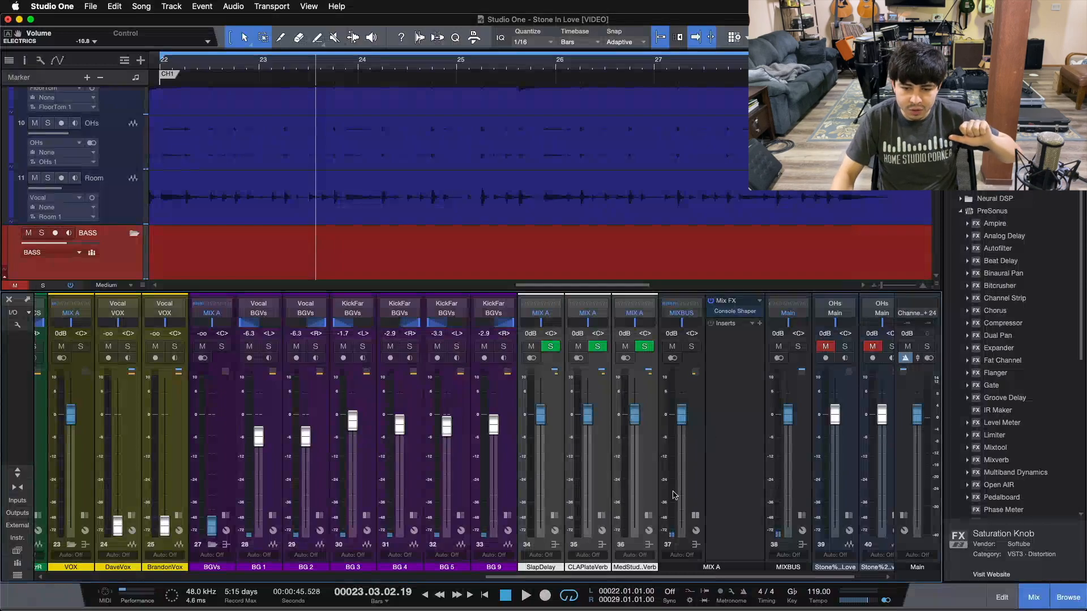
{"action": "scroll", "coordinate": [152, 373], "scroll_direction": "left", "scroll_amount": 15}
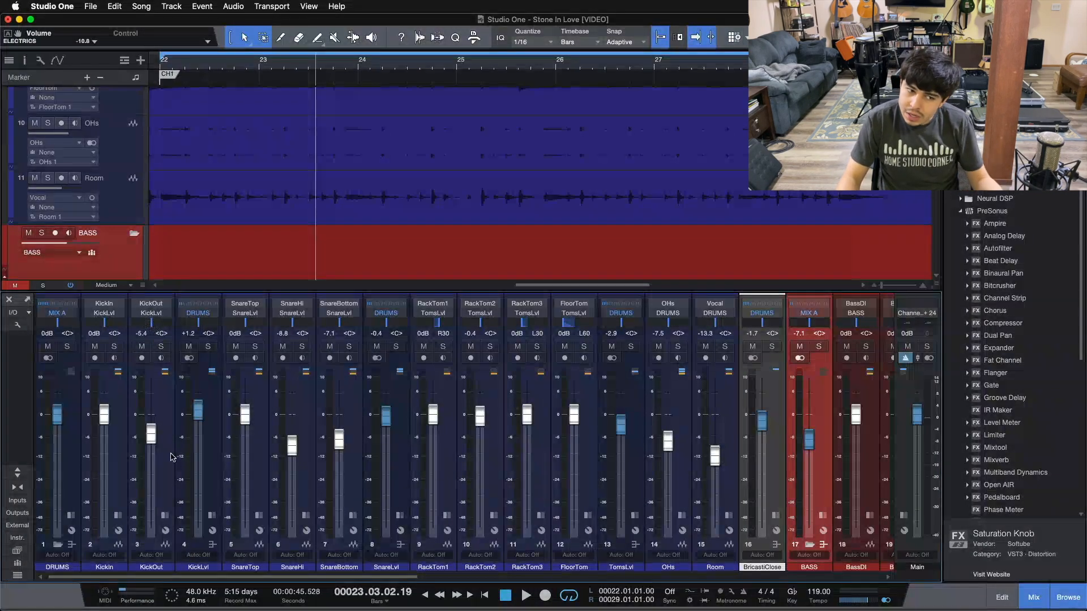
{"action": "left_click_drag", "start_coordinate": [182, 578], "coordinate": [217, 580]}
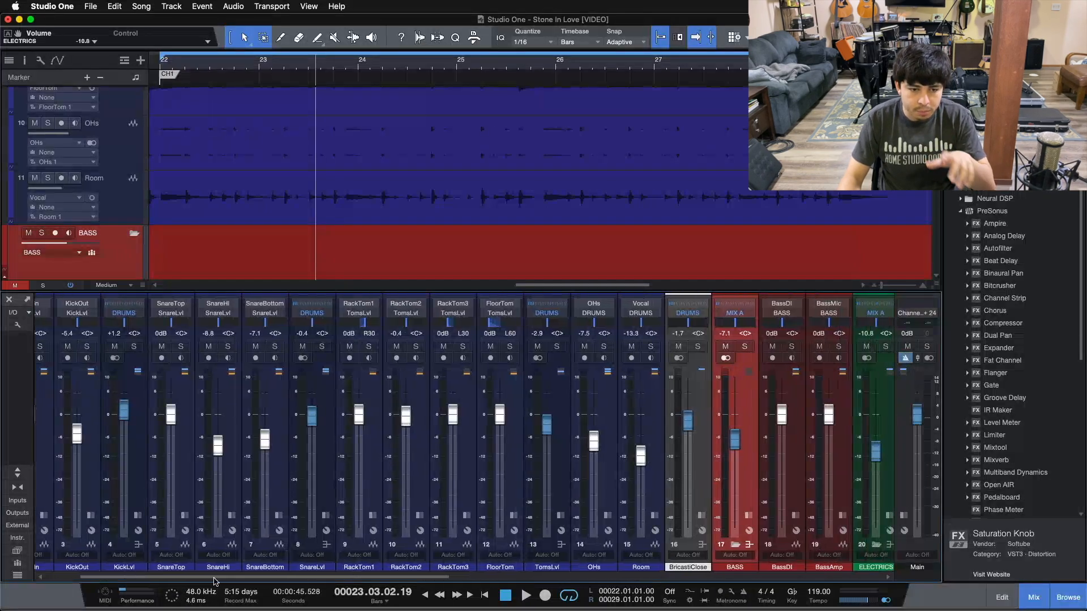
{"action": "left_click_drag", "start_coordinate": [217, 580], "coordinate": [349, 593]}
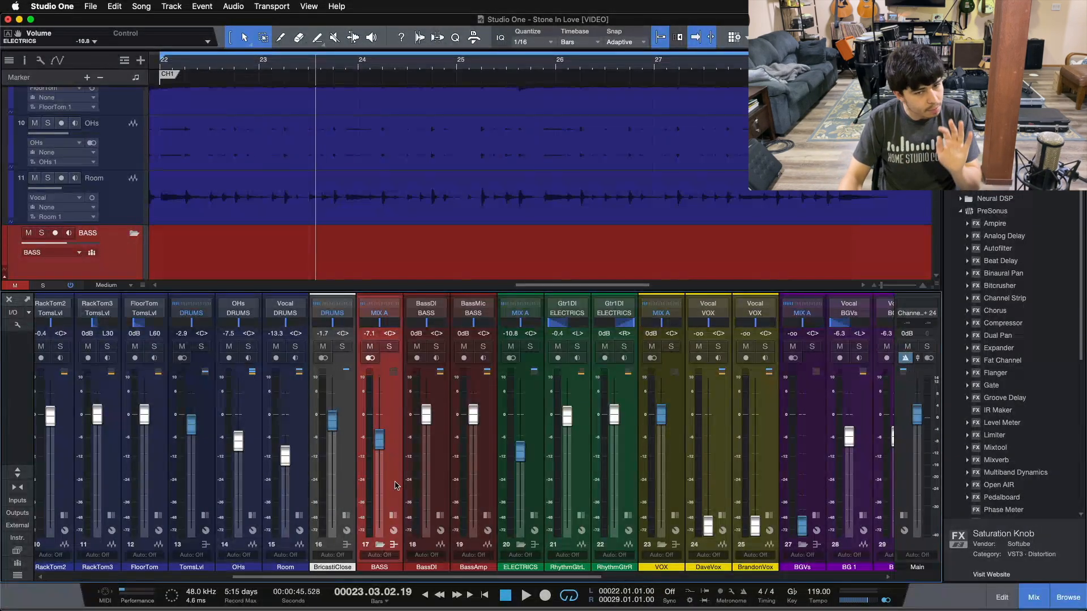
{"action": "left_click_drag", "start_coordinate": [420, 577], "coordinate": [560, 576]}
{"action": "left_click", "coordinate": [205, 488]}
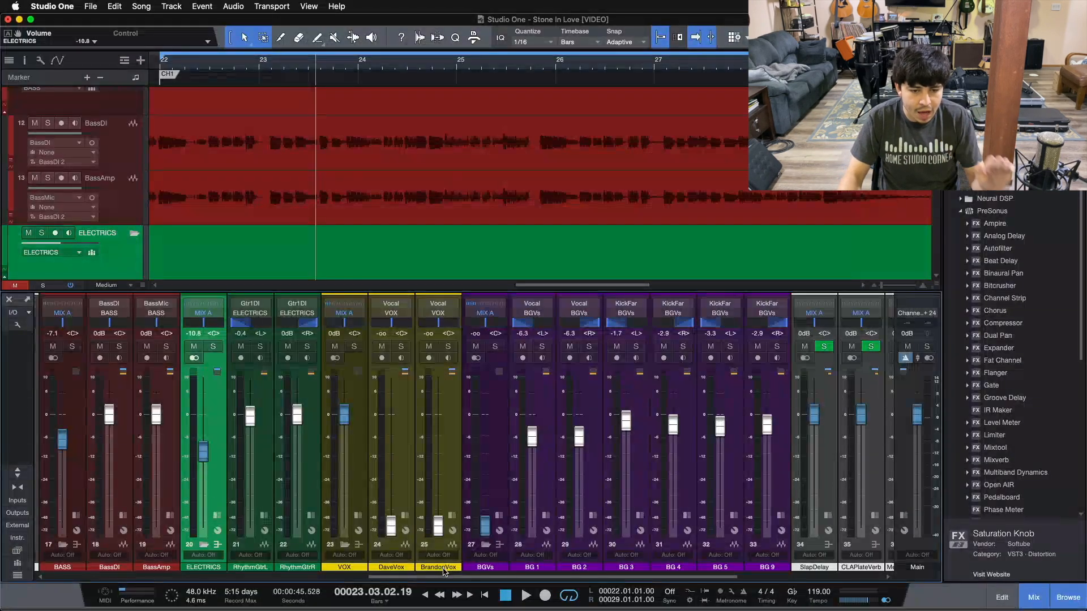
{"action": "left_click_drag", "start_coordinate": [439, 577], "coordinate": [586, 580]}
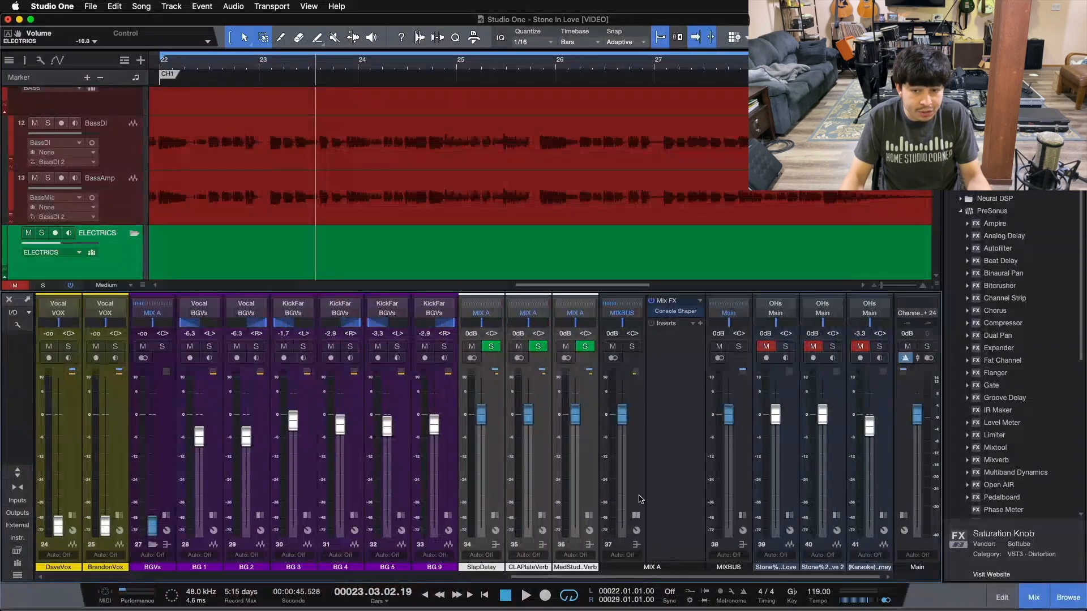
{"action": "key", "text": "KP_1"}
{"action": "scroll", "coordinate": [613, 207], "scroll_direction": "down", "scroll_amount": 1}
{"action": "scroll", "coordinate": [612, 205], "scroll_direction": "up", "scroll_amount": 5}
{"action": "scroll", "coordinate": [612, 208], "scroll_direction": "up", "scroll_amount": 4}
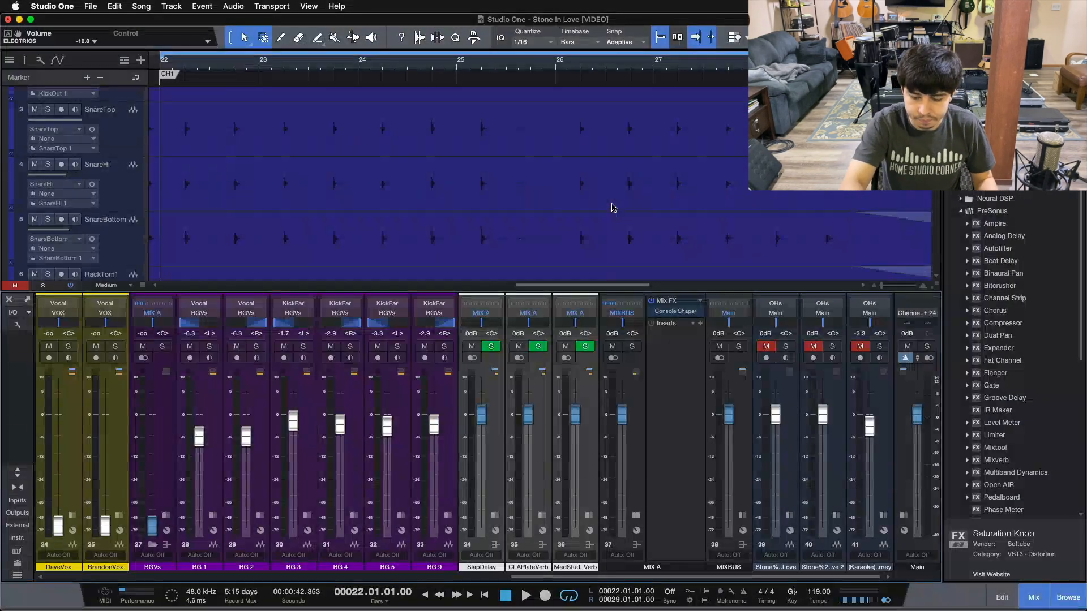
{"action": "left_click", "coordinate": [668, 436]}
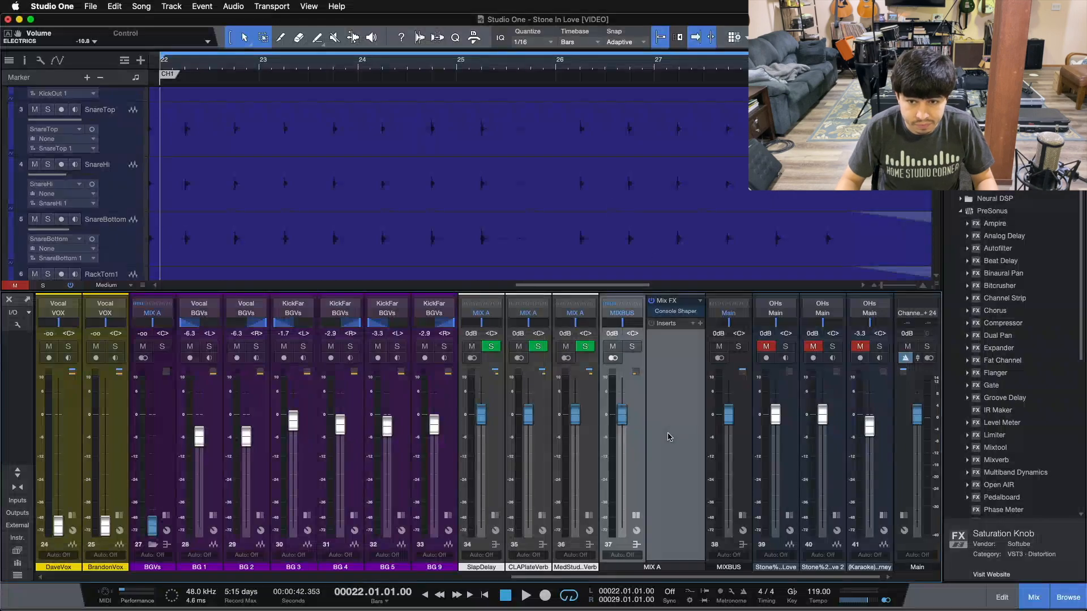
{"action": "key", "text": "space"}
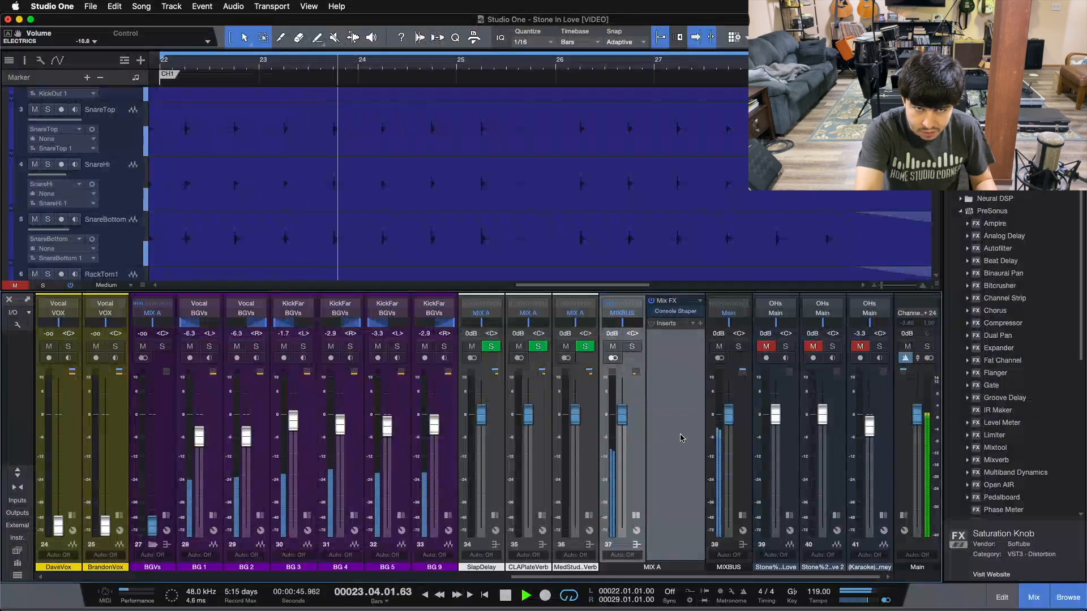
{"action": "key", "text": "space"}
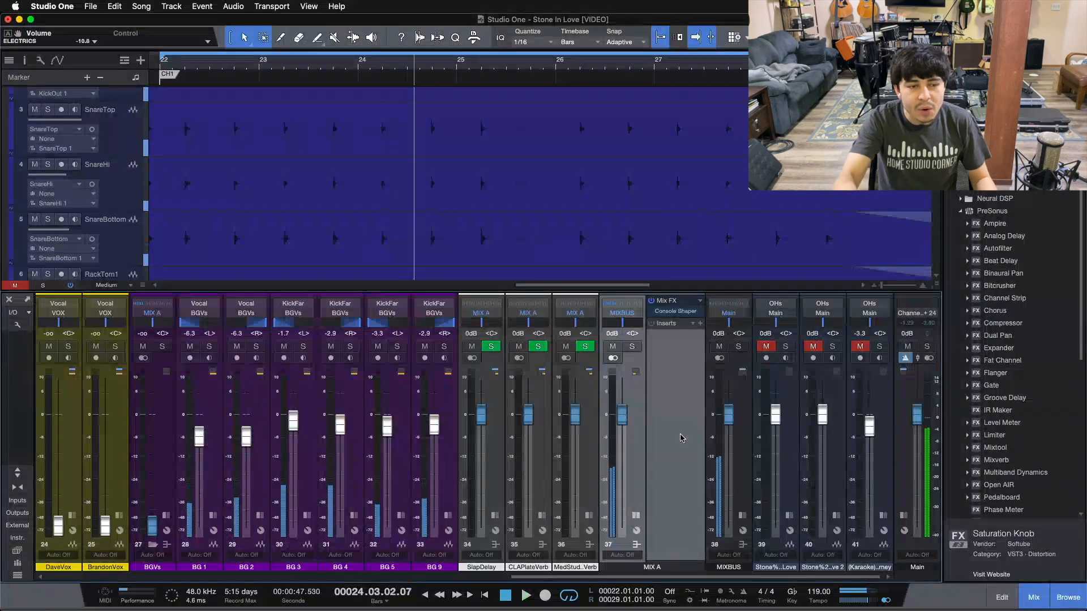